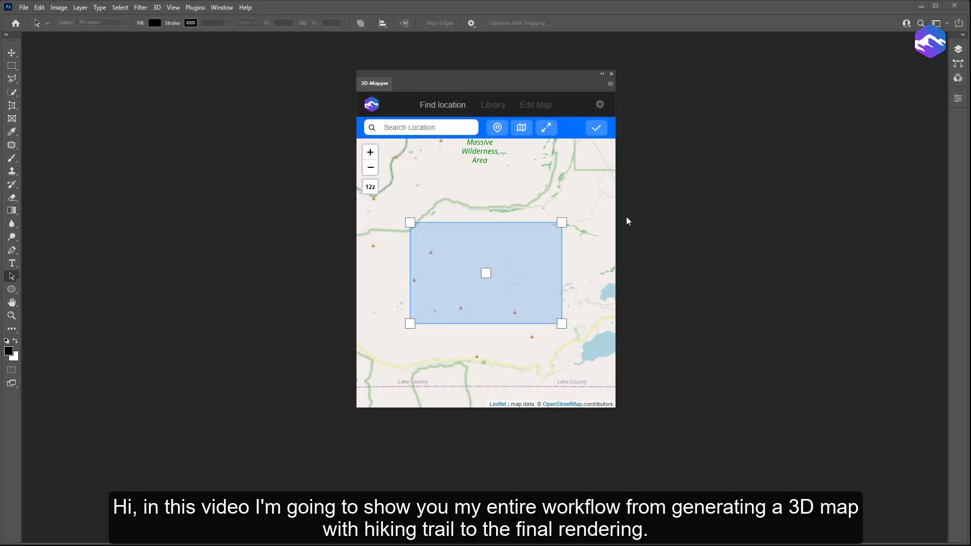
Load the existing Willoughby Mountain - colorado map set from the 3D-Mapper library.
left_click(491, 105)
left_click_drag(610, 169, 602, 382)
left_click(449, 365)
left_click(379, 367)
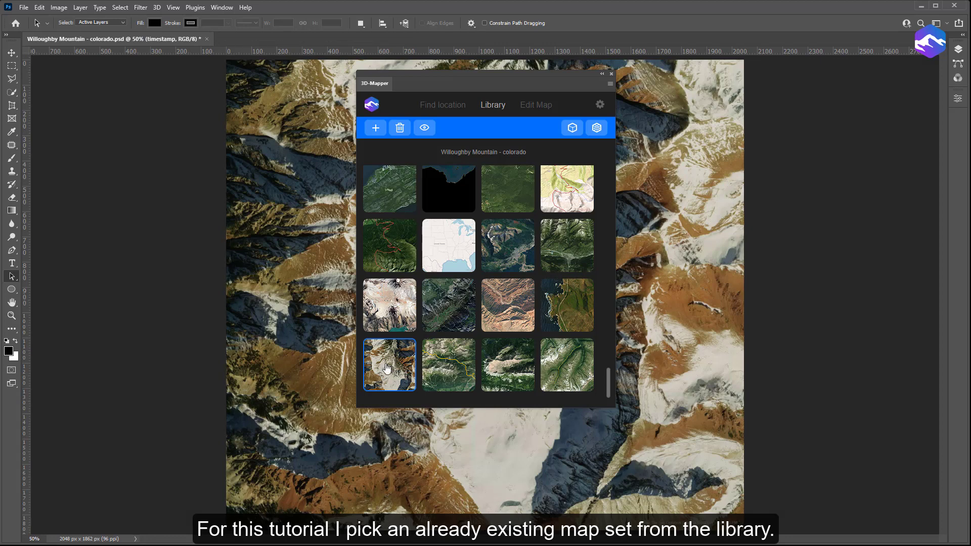
Preview the Willoughby Mountain map in 3D with increased terrain height, and close the preview.
left_click(425, 129)
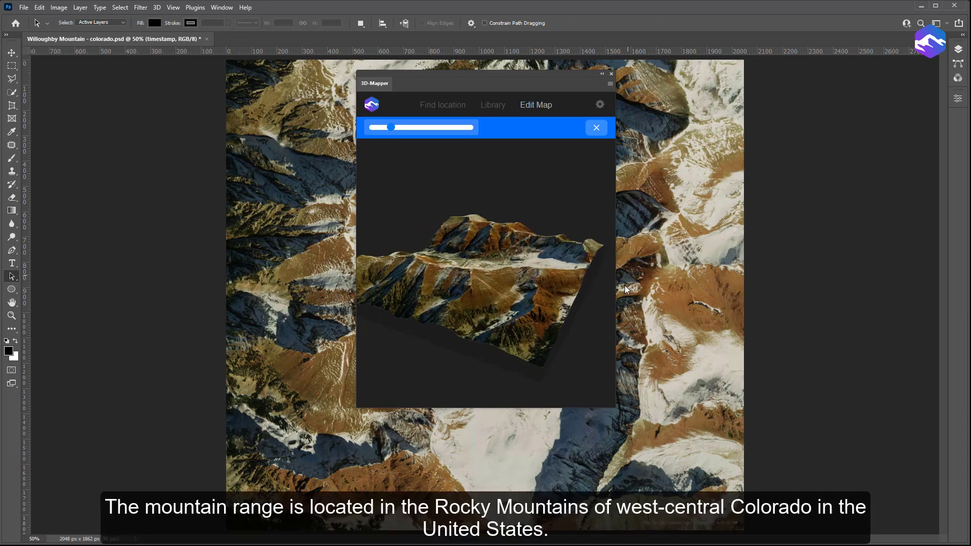
scroll(483, 283, "up", 5)
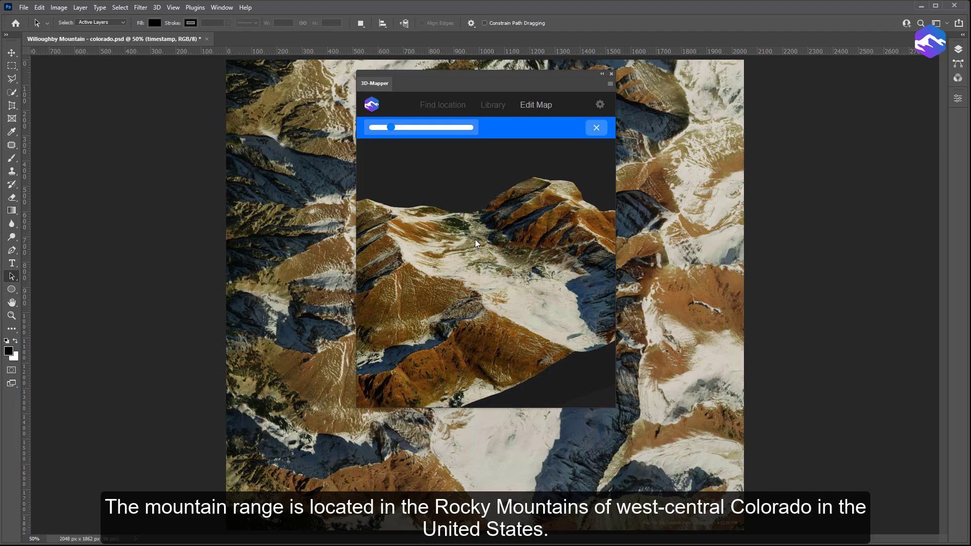
left_click_drag(389, 128, 407, 127)
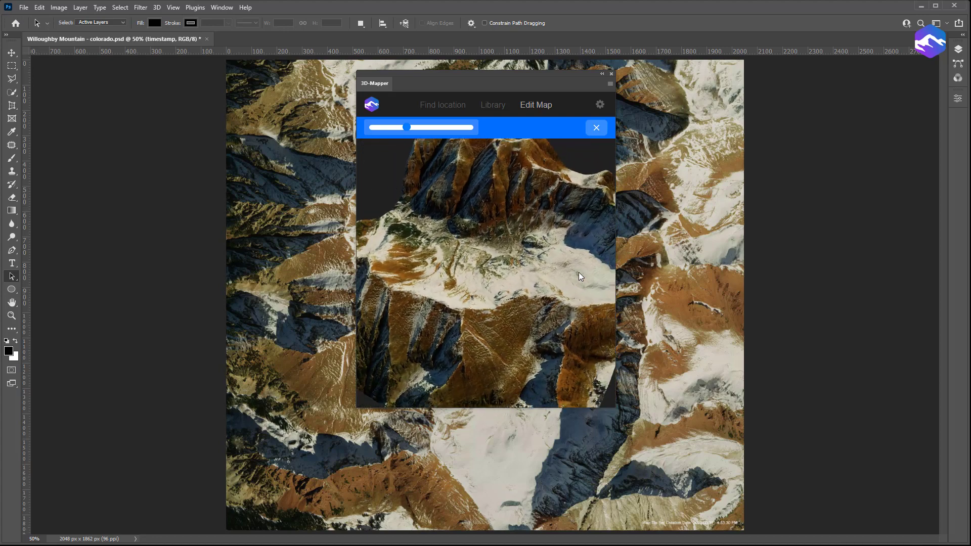
left_click(605, 125)
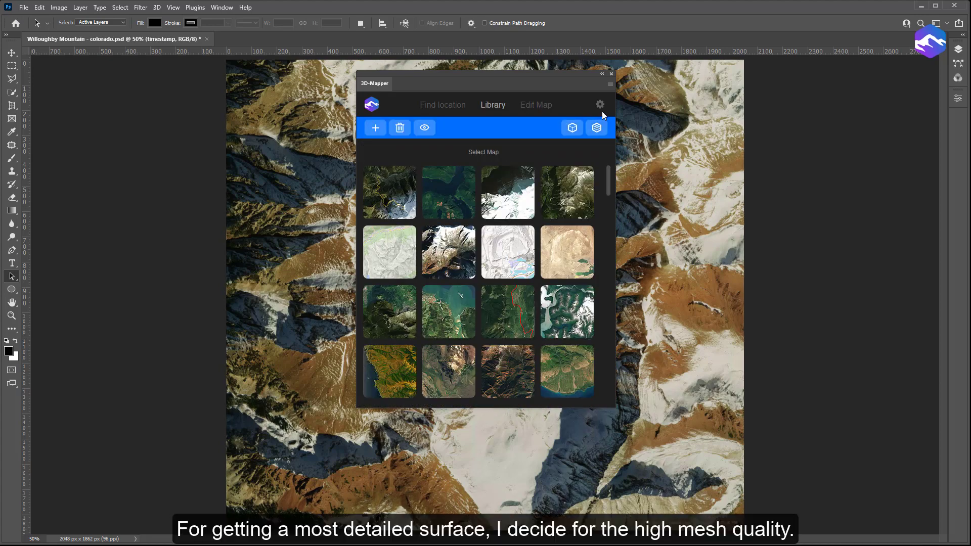
Generate the 3D map with high mesh quality and save it as Willoughby Mountain - colorado_3d_map_2.psd with maximized compatibility.
left_click(597, 127)
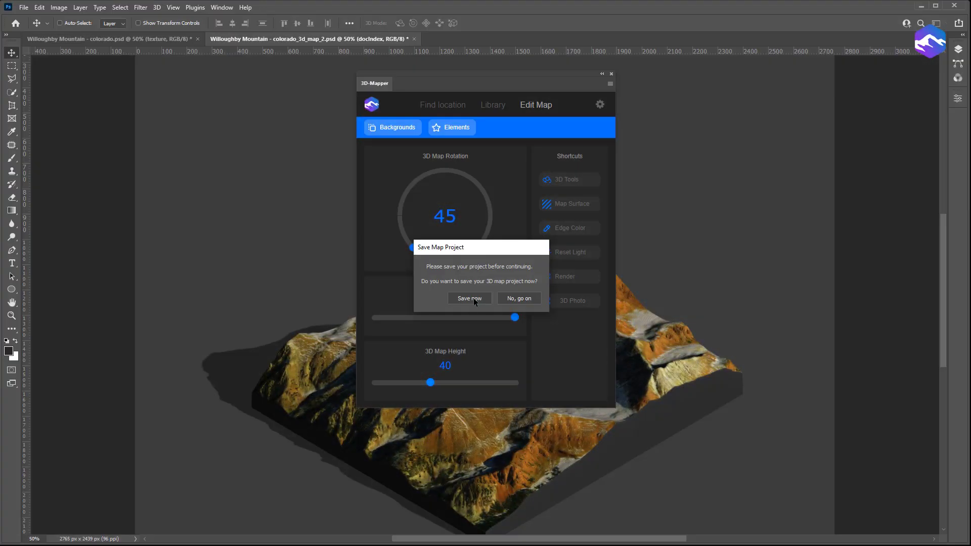
left_click(469, 299)
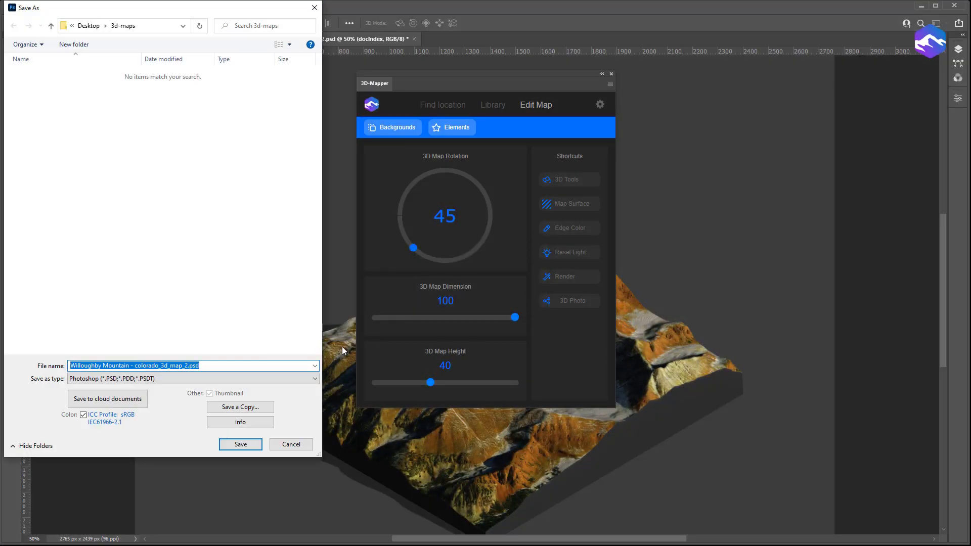
left_click(240, 444)
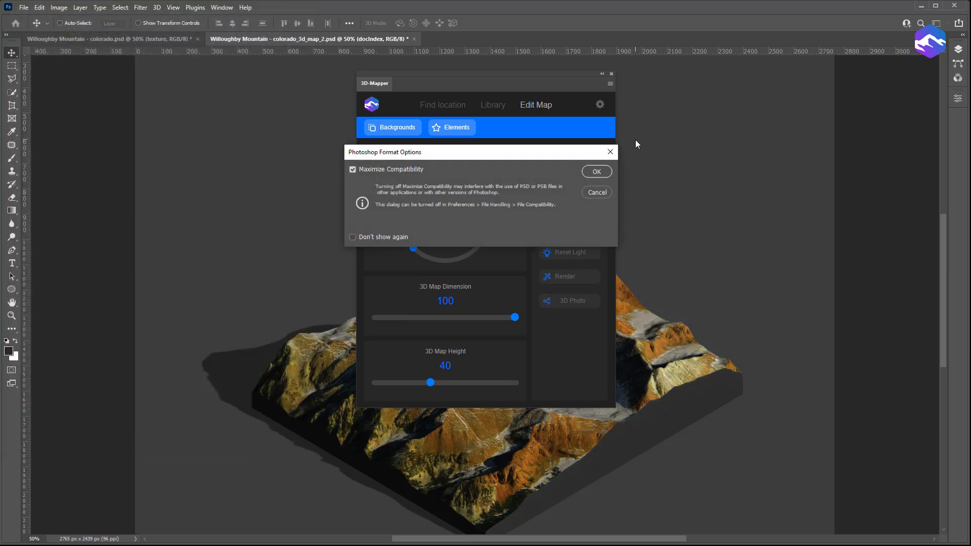
left_click(597, 171)
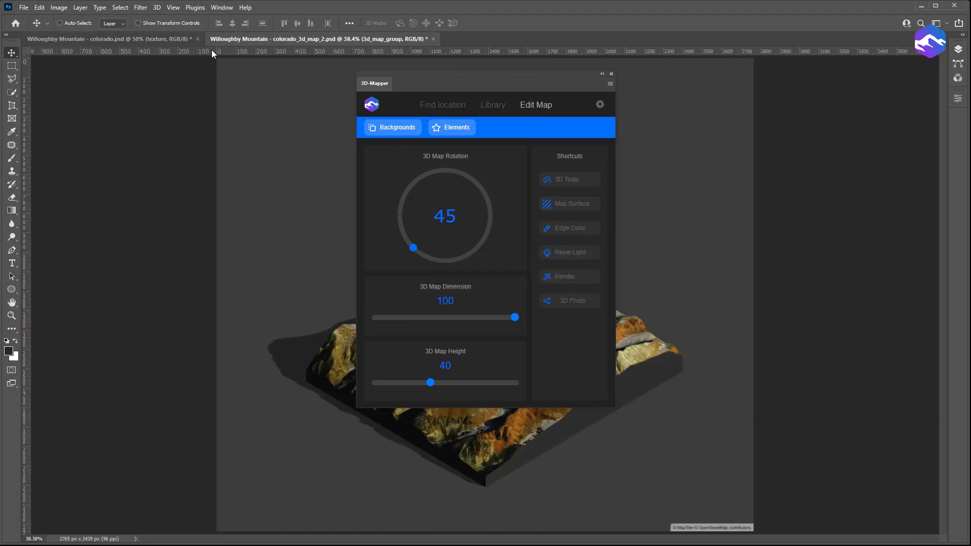
Close the Willoughby Mountain - colorado.psd texture document without saving, and move the 3D-Mapper panel off the terrain.
left_click(196, 38)
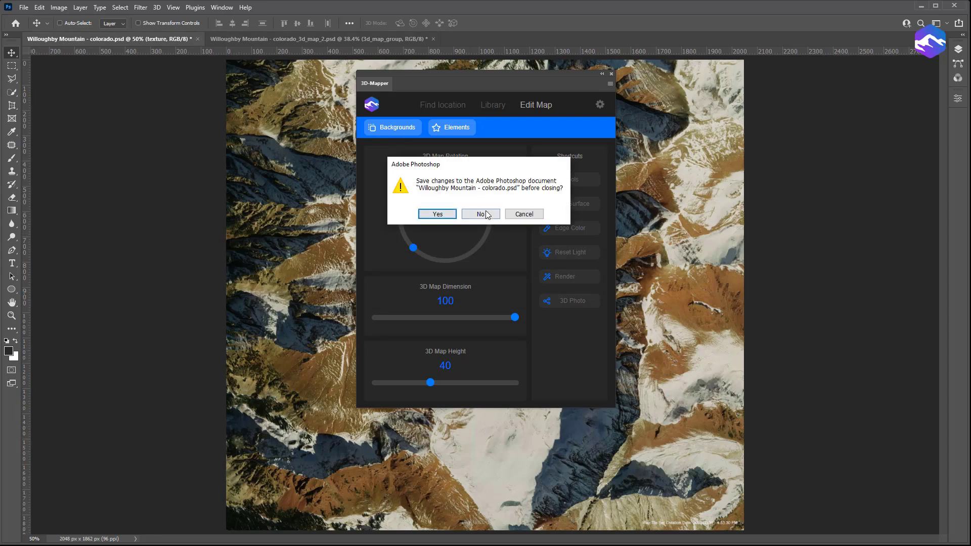
left_click(481, 214)
left_click_drag(455, 75, 779, 75)
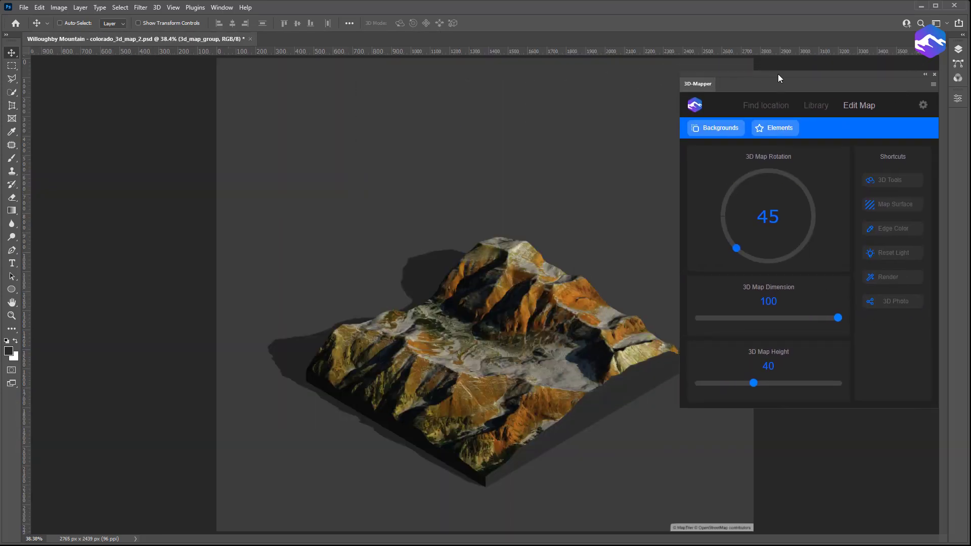
Activate the 3D tools for the map scene and shift the terrain upward in the canvas.
left_click(900, 183)
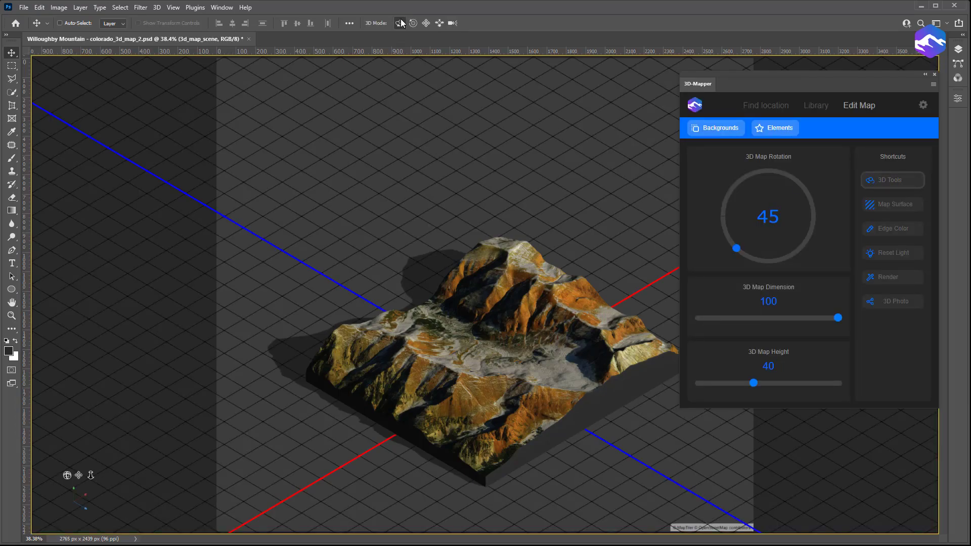
mouse_move(368, 267)
left_mouse_down()
mouse_move(467, 256)
mouse_move(358, 271)
left_mouse_up()
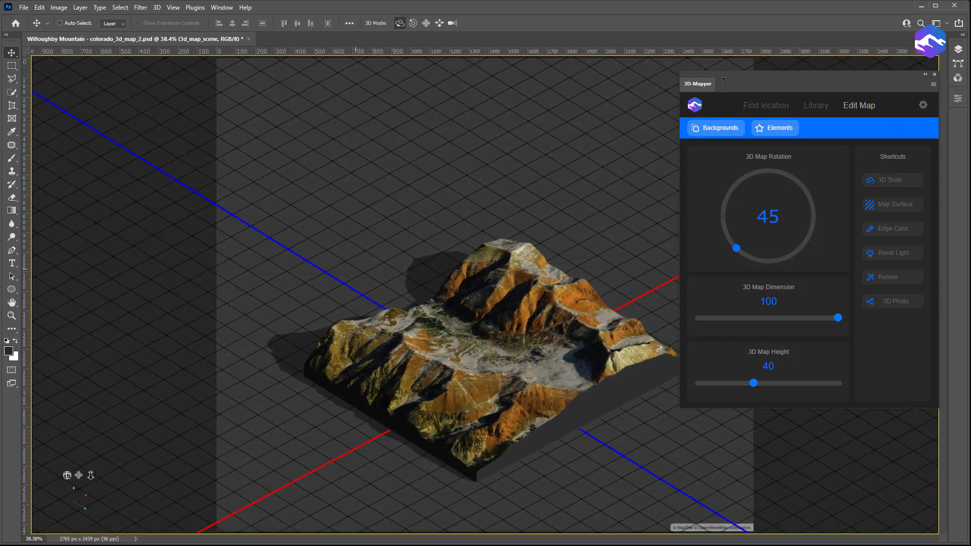
left_click_drag(728, 76, 816, 167)
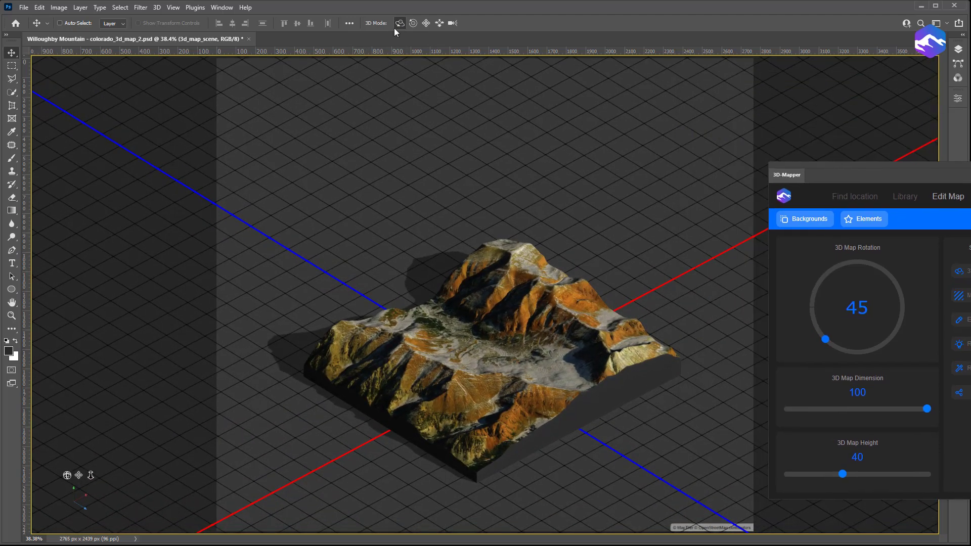
left_click(426, 22)
left_click_drag(513, 194, 514, 76)
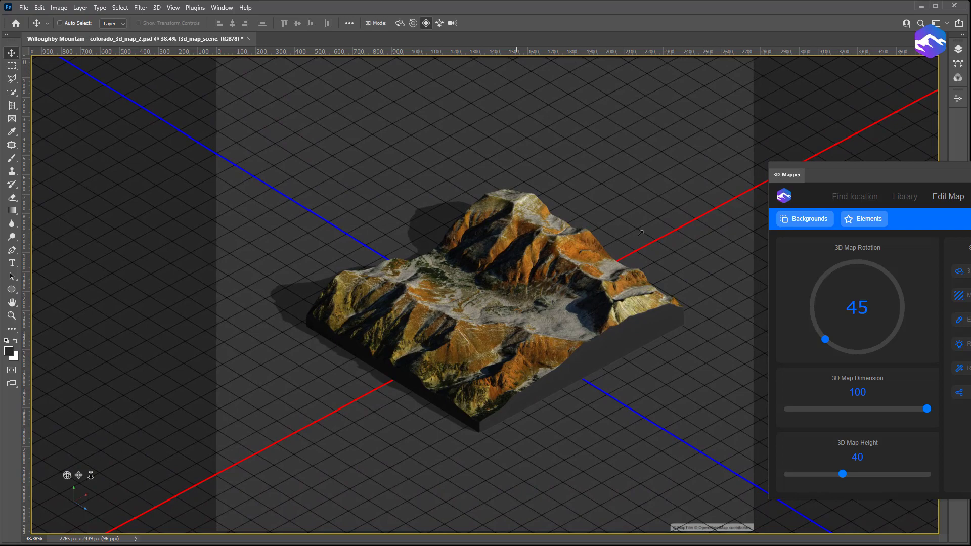
View the terrain from above and rotate the 3D light to match the shadows in the map texture.
left_click(400, 23)
left_click_drag(668, 212, 620, 216)
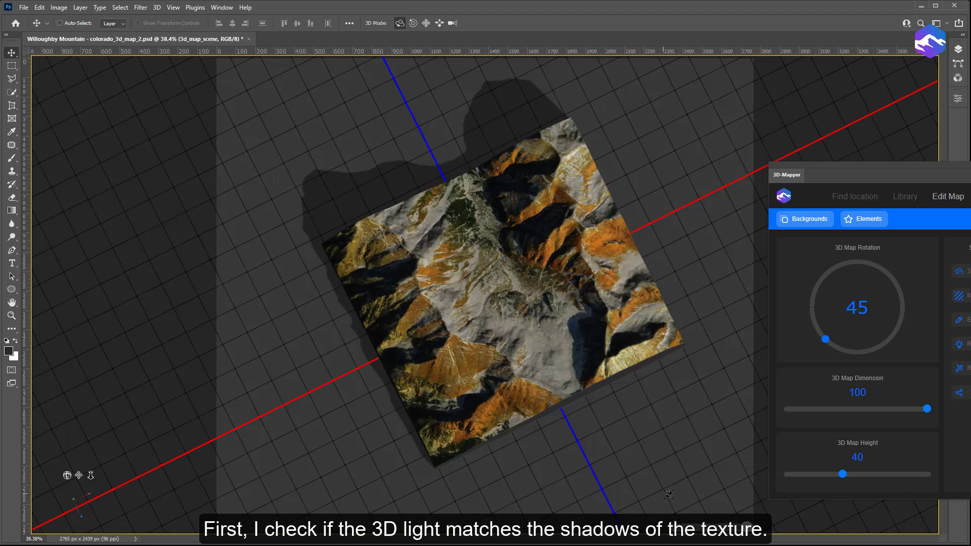
left_click(747, 526)
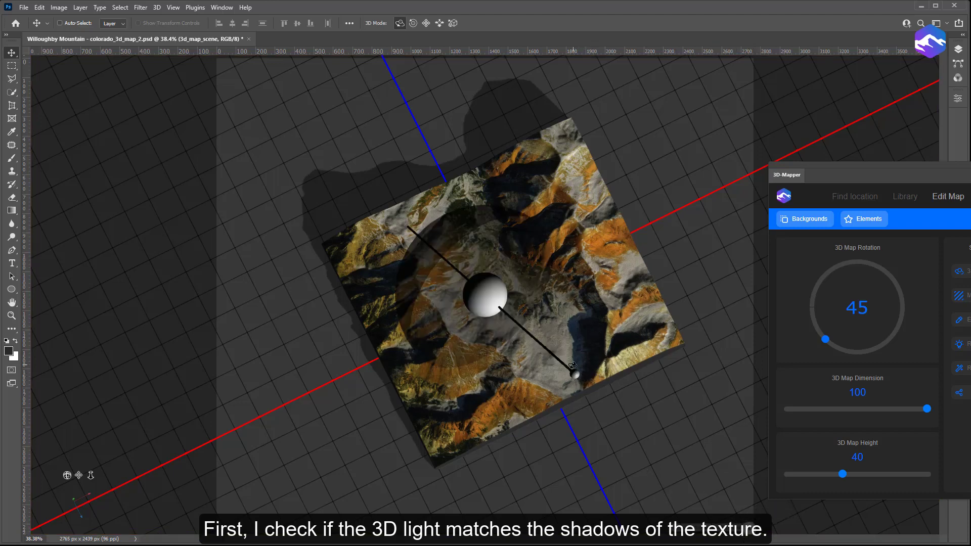
mouse_move(580, 317)
left_mouse_down()
mouse_move(605, 373)
mouse_move(591, 366)
mouse_move(516, 403)
mouse_move(566, 354)
mouse_move(553, 299)
mouse_move(521, 298)
mouse_move(591, 330)
mouse_move(601, 351)
left_mouse_up()
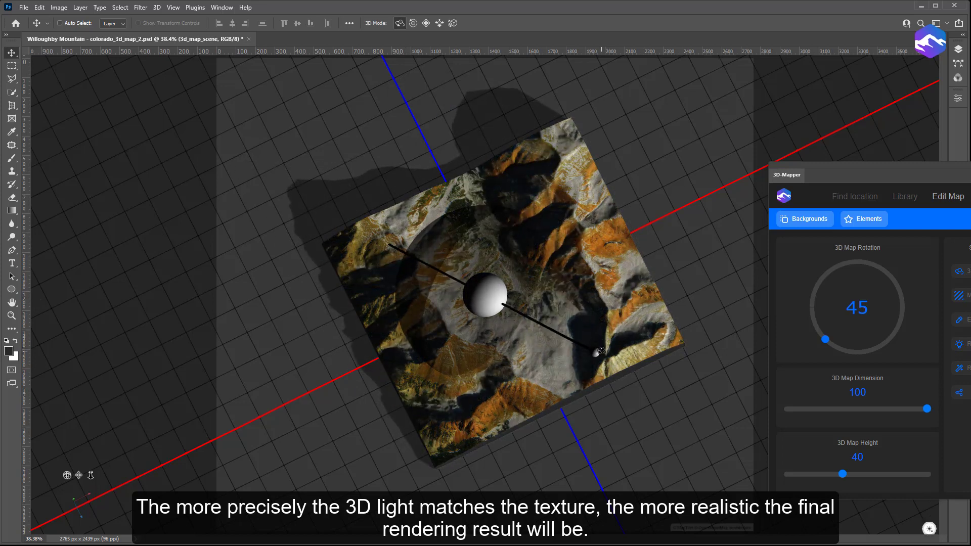
left_click(605, 435)
left_click_drag(564, 458, 591, 418)
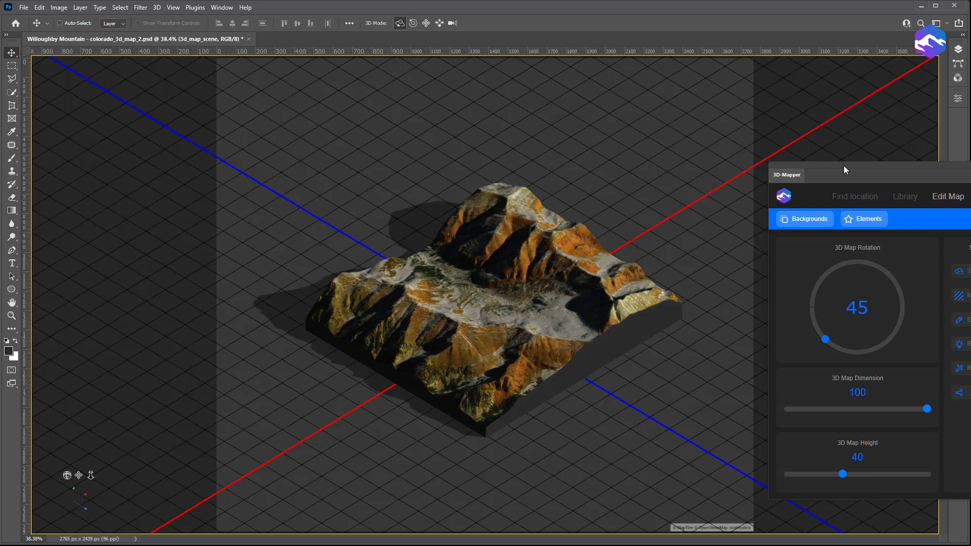
Set the 3D map height to 50 and inspect the raised terrain with the 3D tools.
left_click_drag(844, 166, 733, 90)
left_click_drag(733, 404, 746, 400)
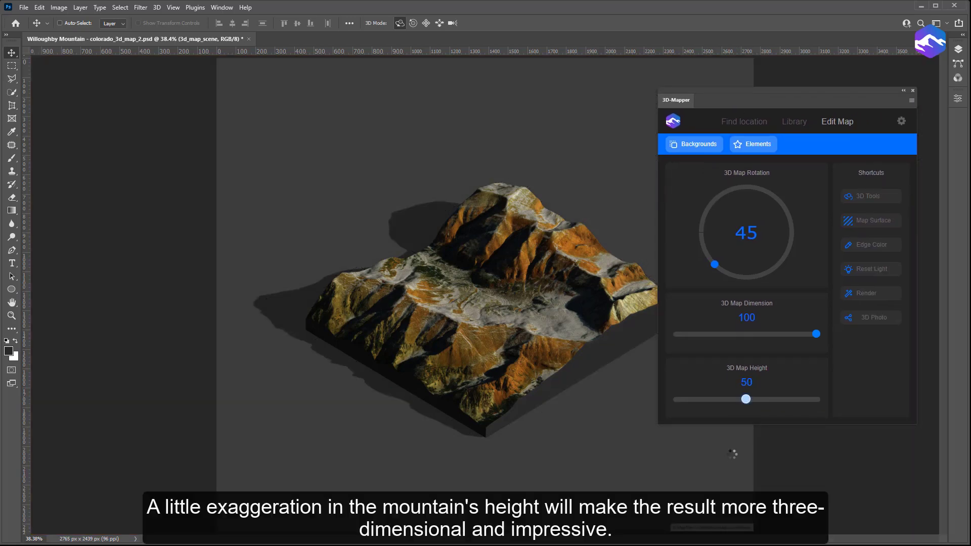
left_click(858, 196)
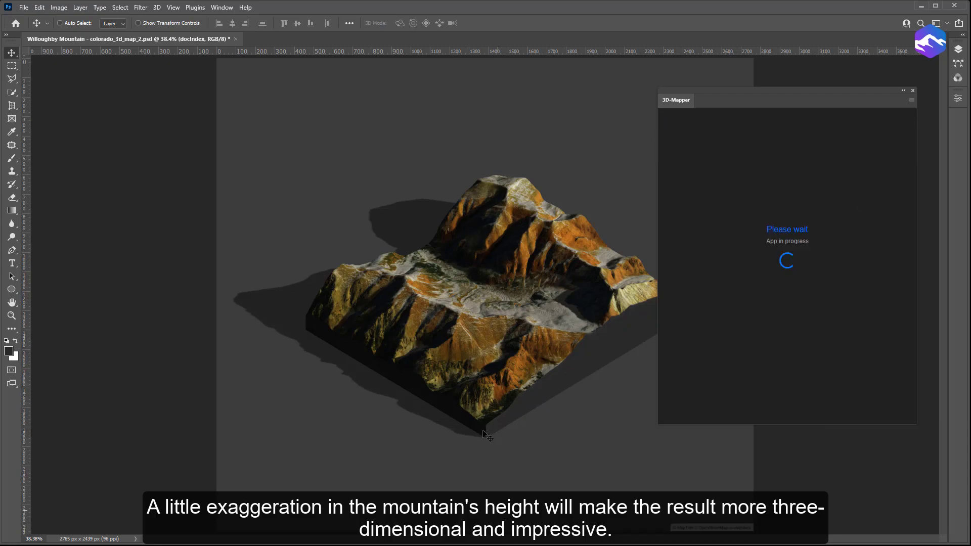
mouse_move(447, 488)
left_mouse_down()
mouse_move(445, 465)
mouse_move(441, 487)
left_mouse_up()
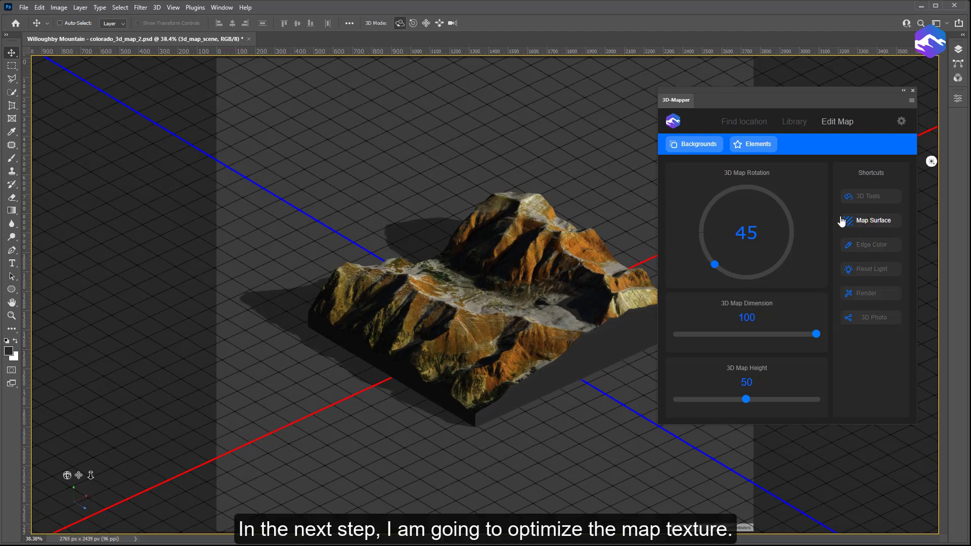
Open the map surface for editing and check texture_layer by switching its visibility off and on.
left_click(874, 223)
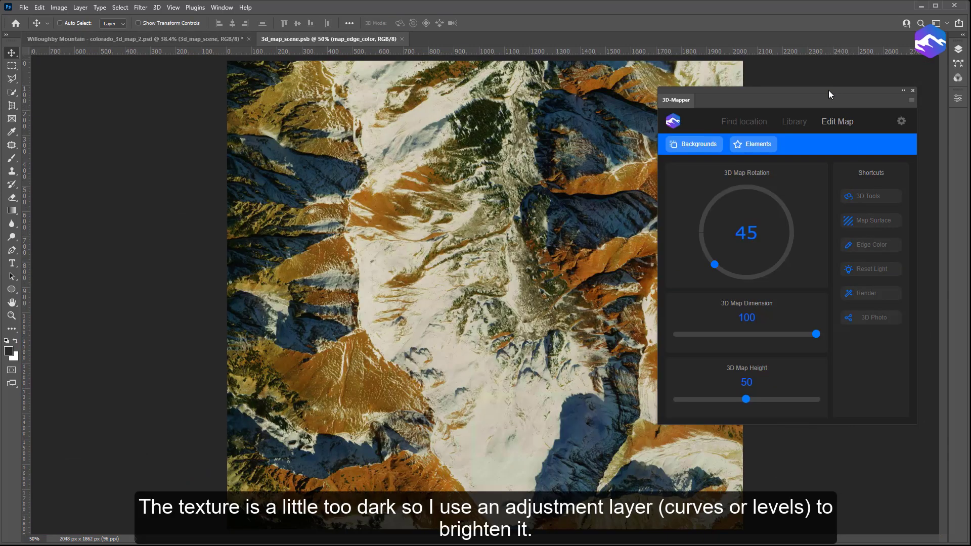
left_click_drag(829, 90, 958, 116)
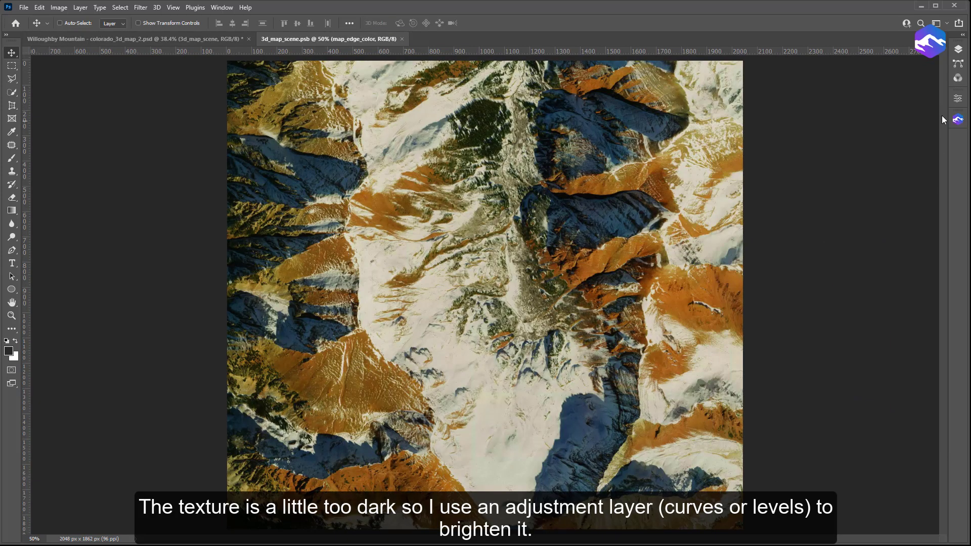
left_click(958, 50)
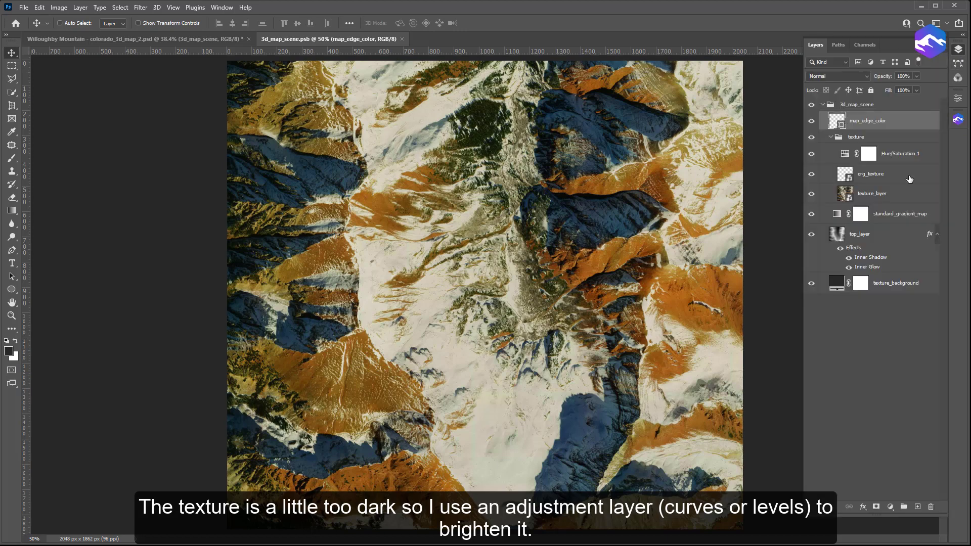
left_click(812, 194)
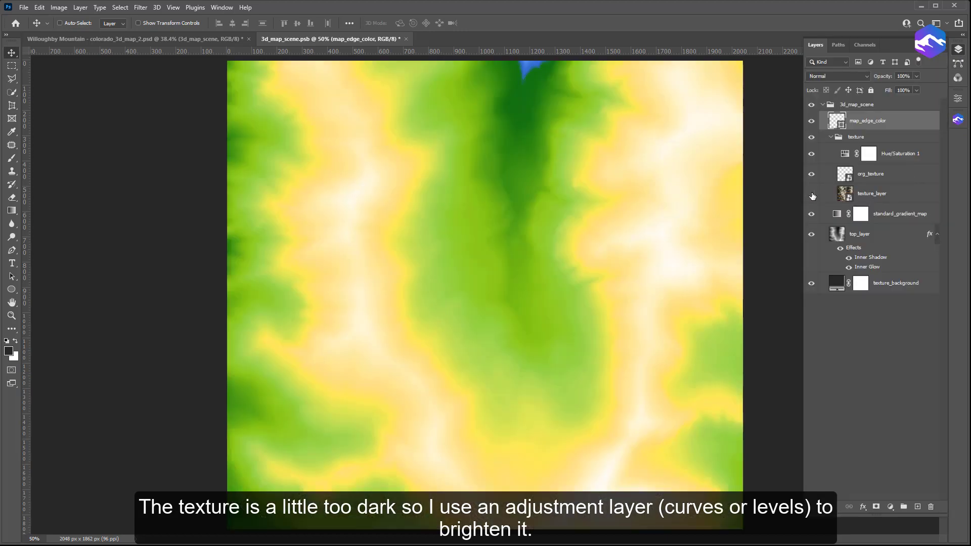
left_click(812, 194)
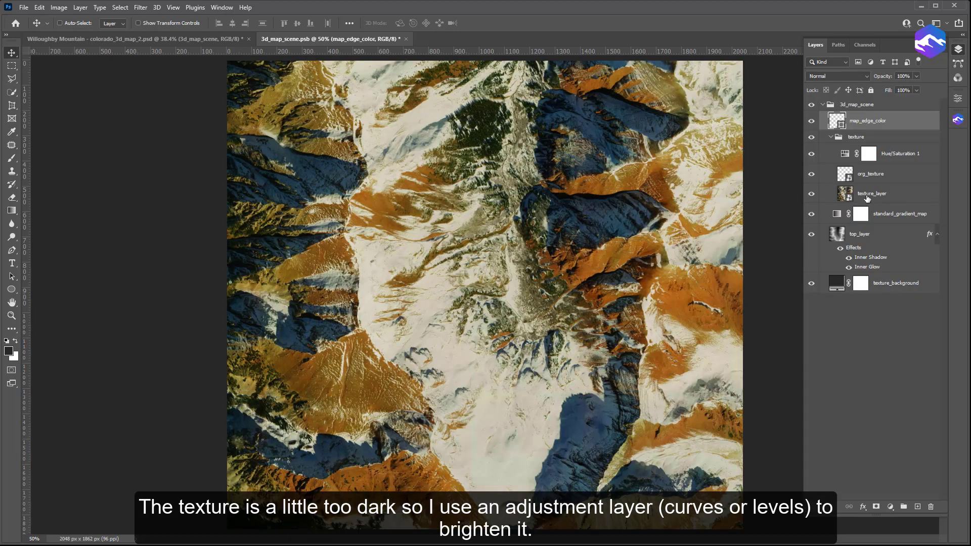
Add a Levels adjustment above texture_layer and lower its white input point to the histogram's bright end.
left_click(868, 198)
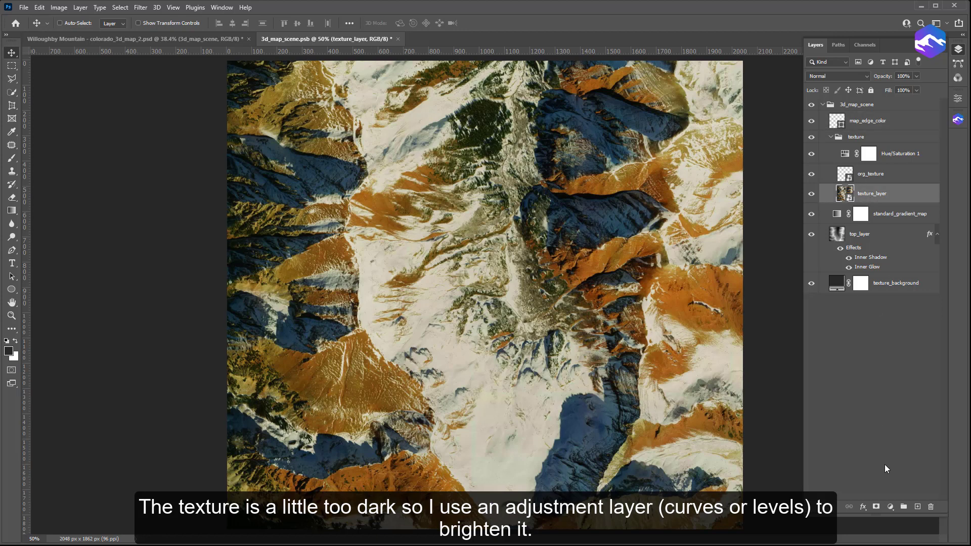
left_click(891, 508)
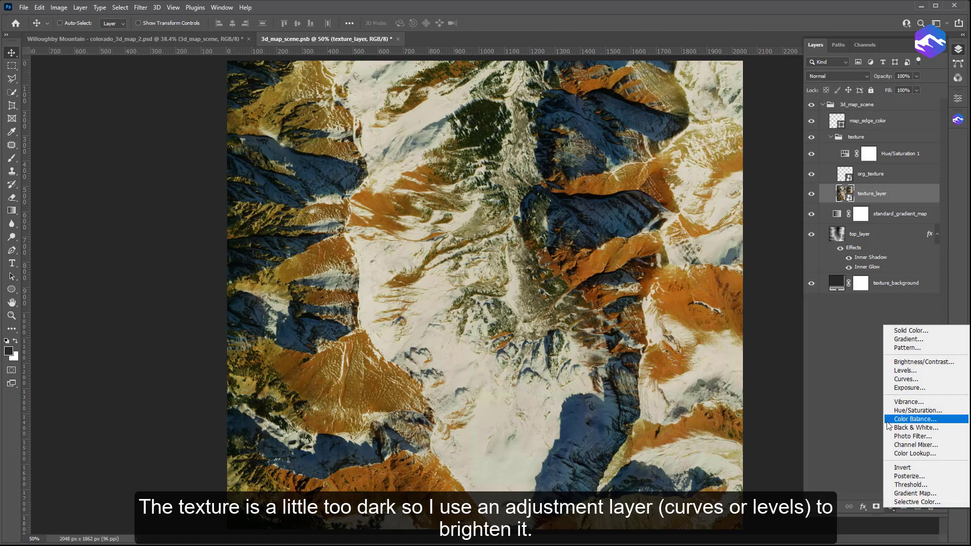
left_click(905, 371)
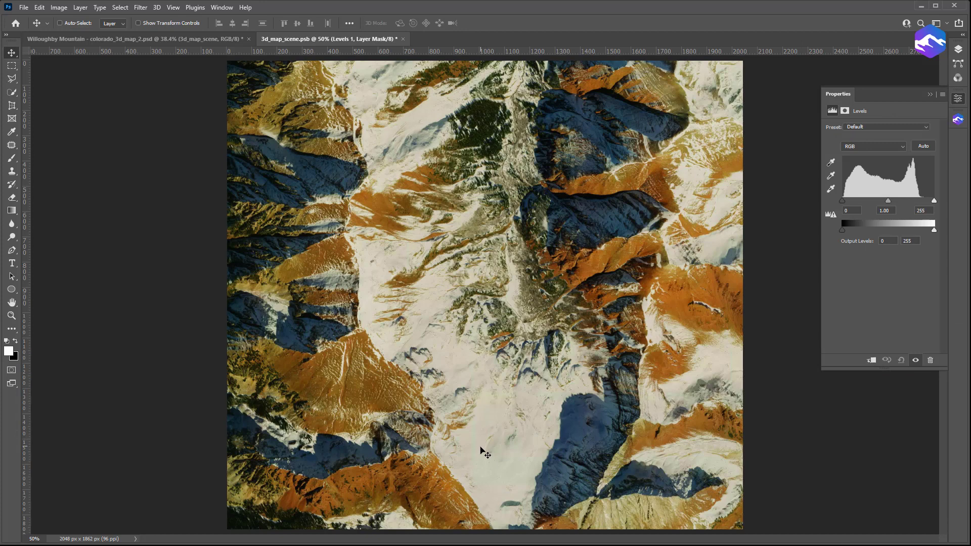
left_click_drag(933, 201, 921, 202)
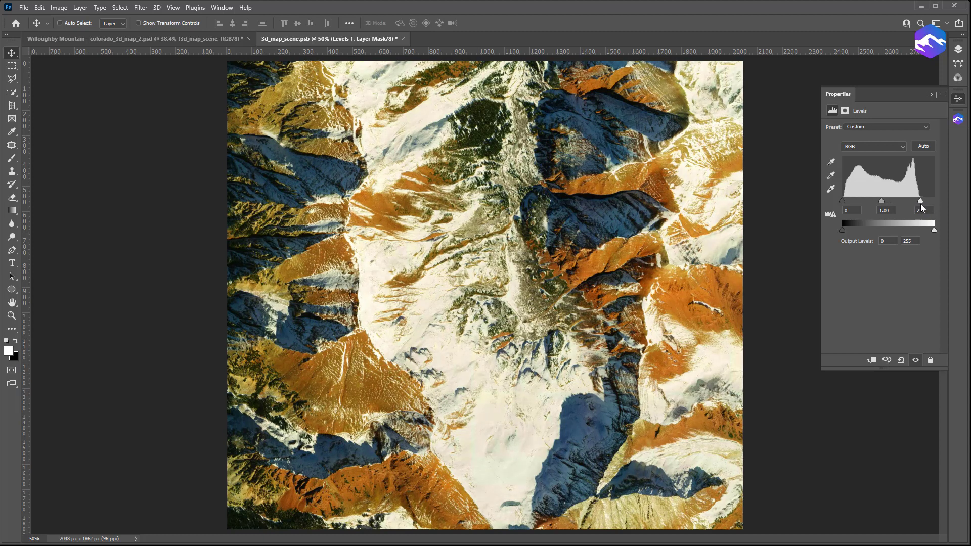
left_click(958, 98)
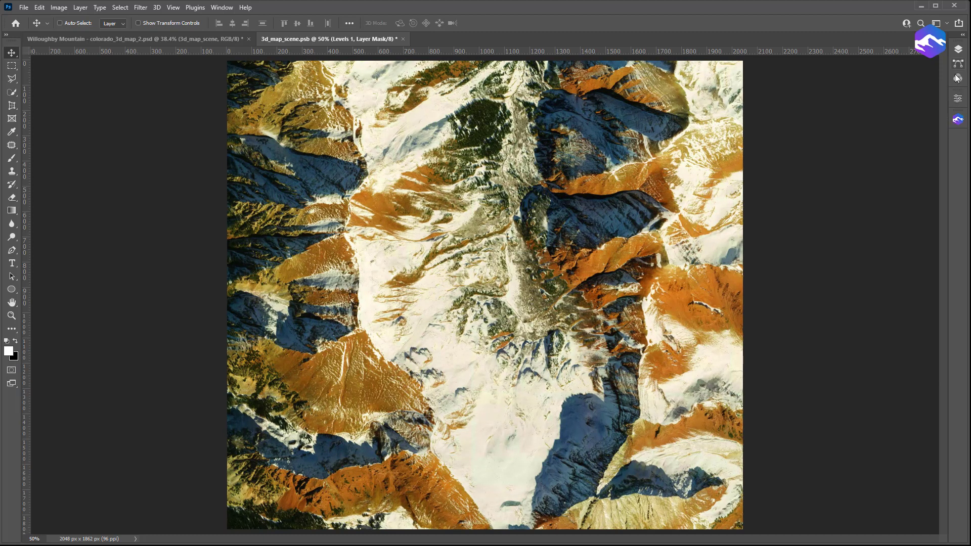
Slightly reduce the saturation in the existing Hue/Saturation 1 adjustment of the texture group.
left_click(958, 49)
left_click(845, 155)
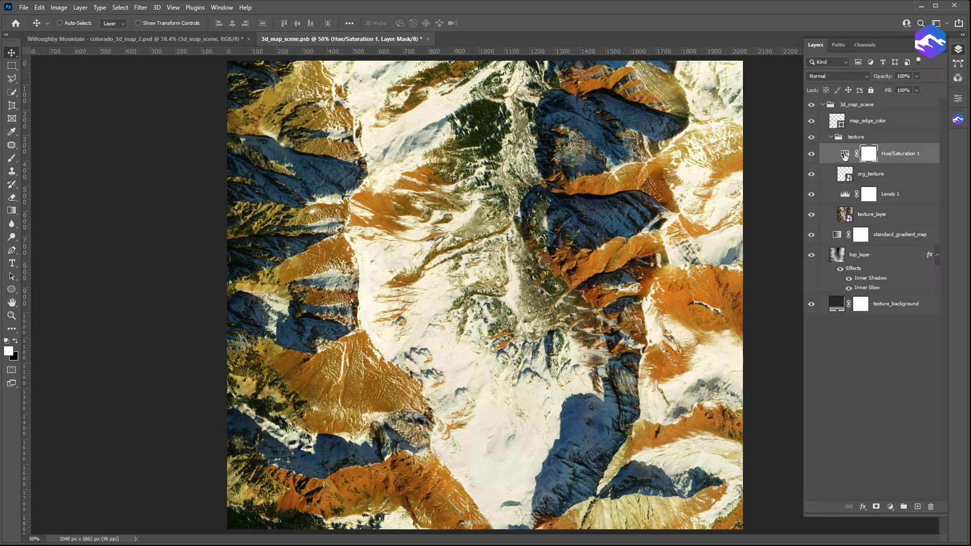
double_click(845, 155)
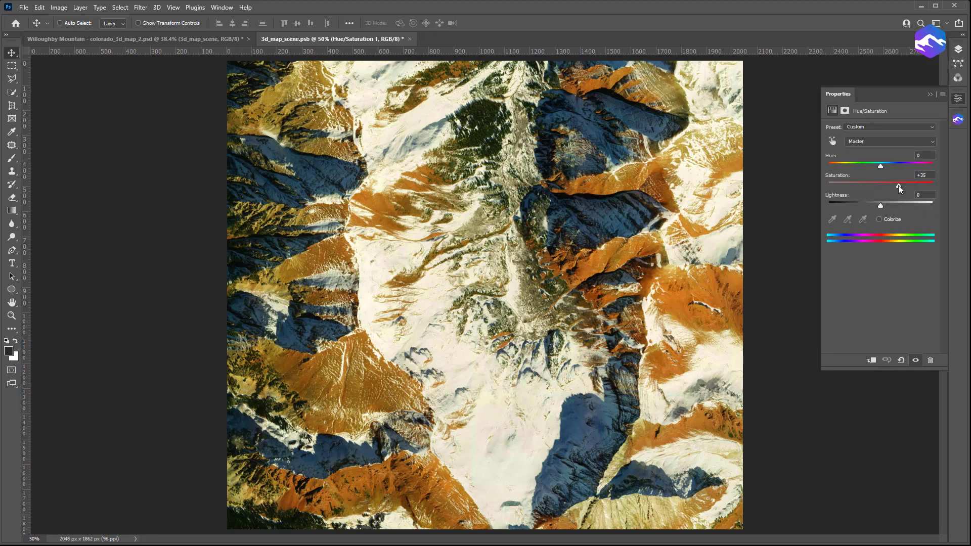
left_click_drag(899, 186, 895, 187)
left_click(958, 99)
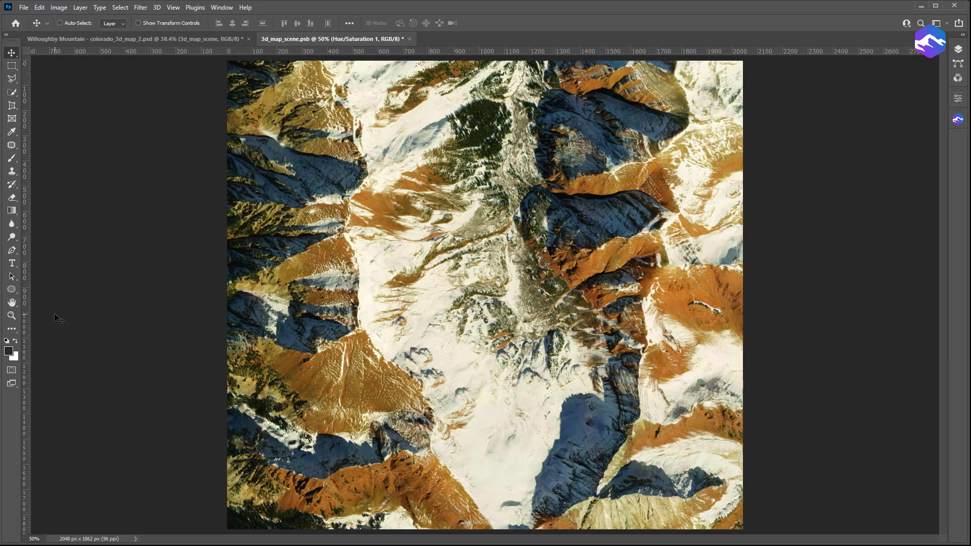
Sharpen texture_layer with an Unsharp Mask filter of 60% amount, 1.5 pixels radius and threshold 0.
left_click(11, 316)
left_click(491, 303)
left_click_drag(315, 214, 329, 430)
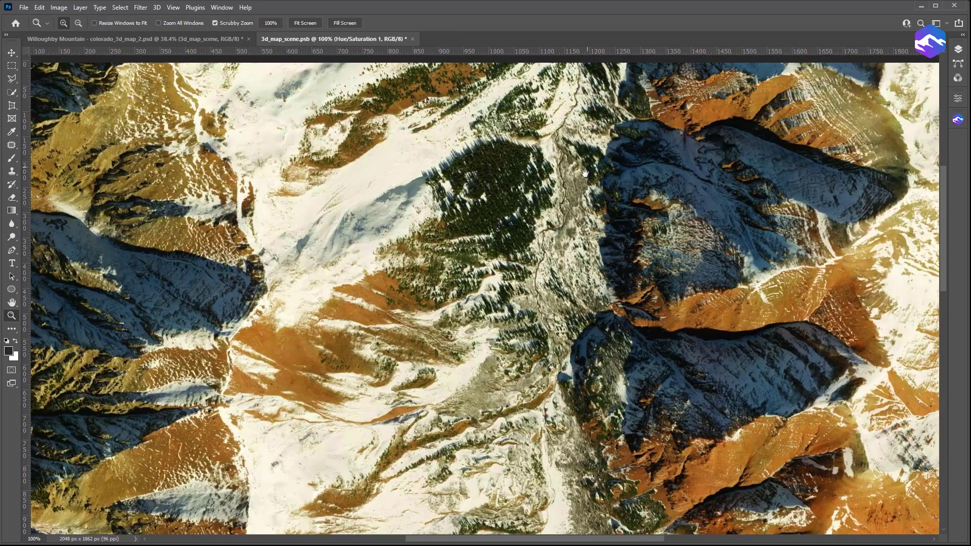
left_click_drag(582, 202, 481, 177)
left_click_drag(511, 455, 511, 192)
left_click_drag(429, 414, 549, 354)
left_click(958, 50)
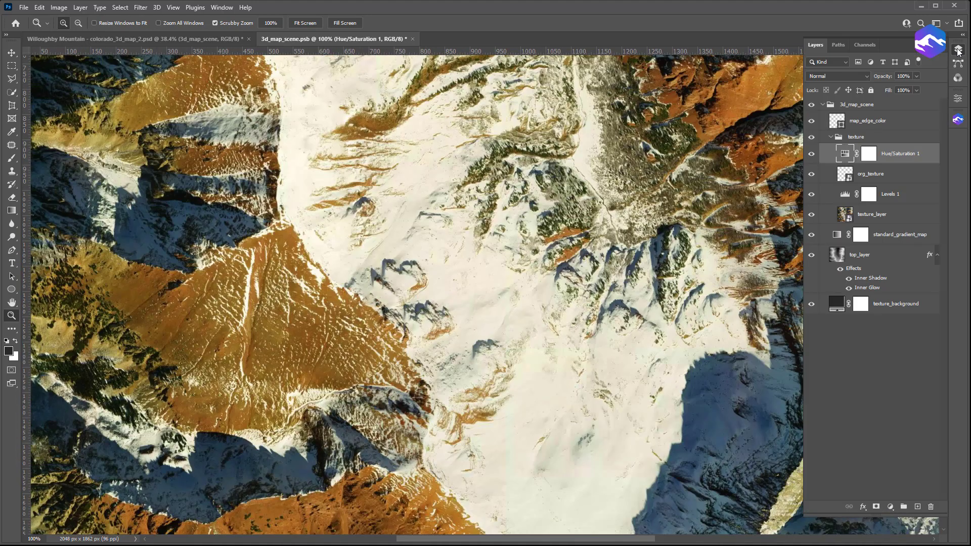
left_click(887, 216)
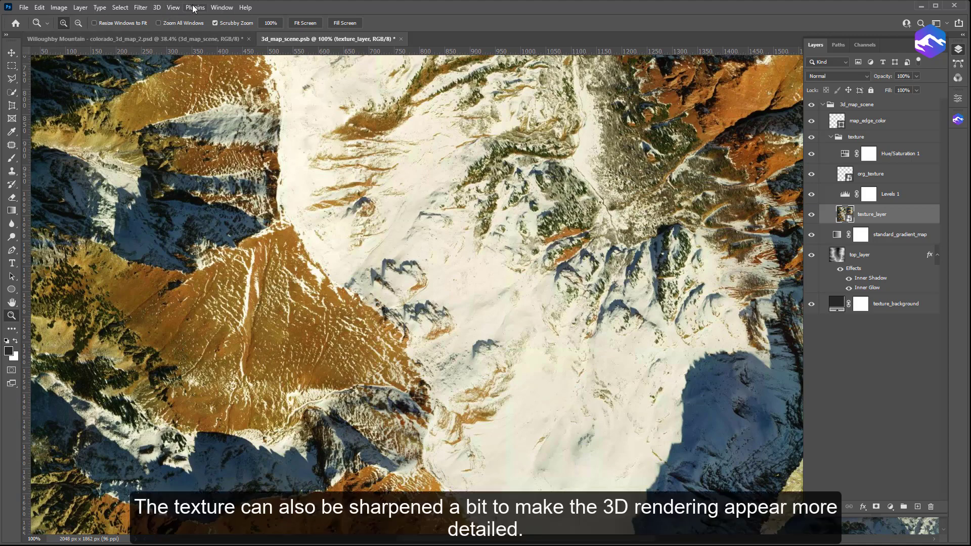
left_click(141, 8)
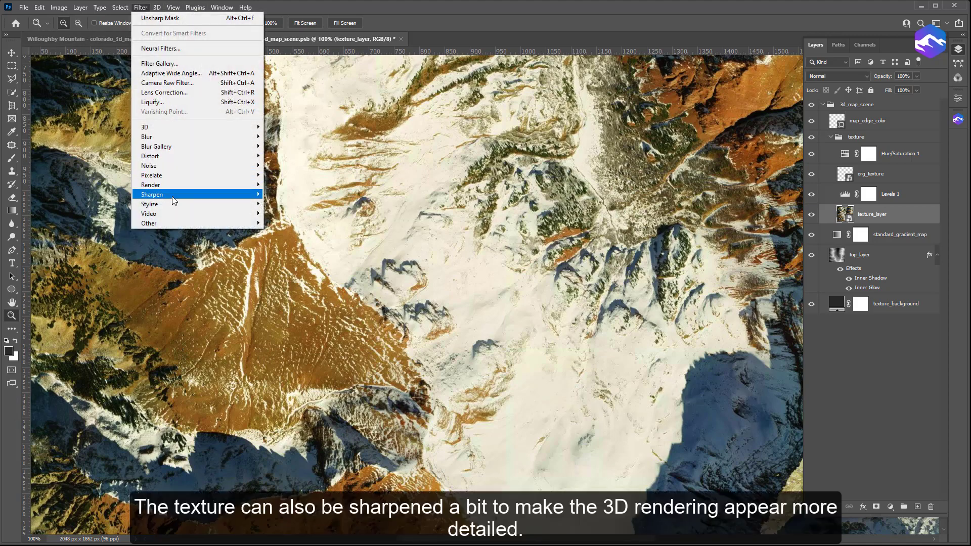
mouse_move(183, 197)
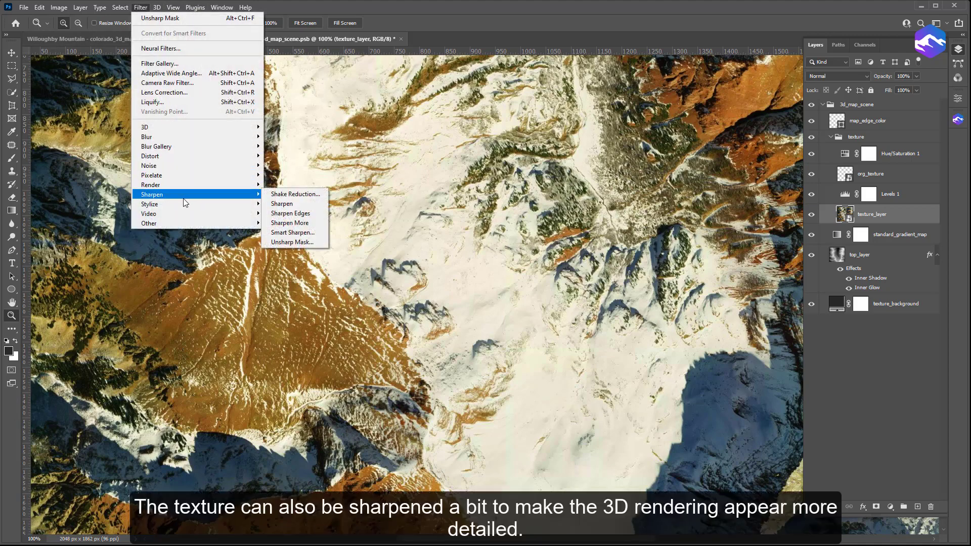
left_click(289, 242)
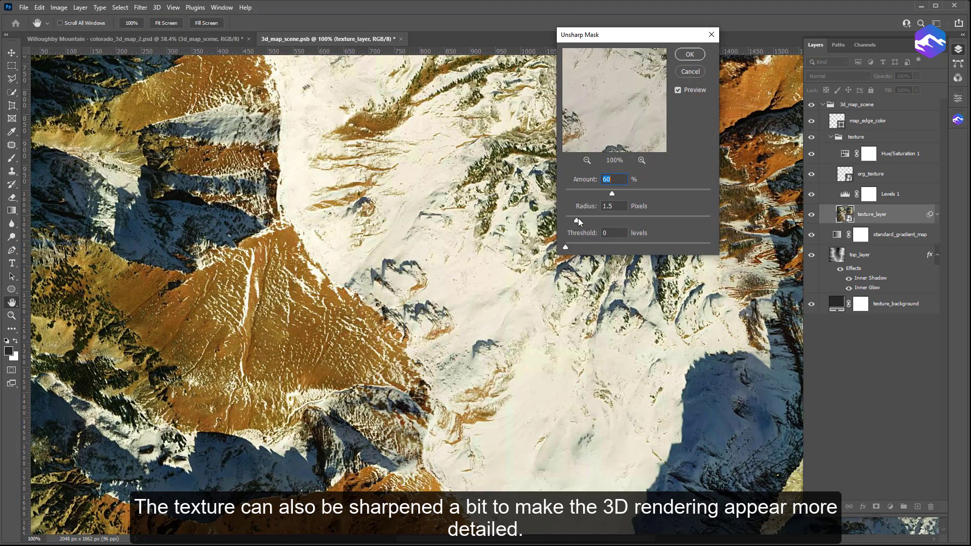
left_click_drag(615, 101, 582, 168)
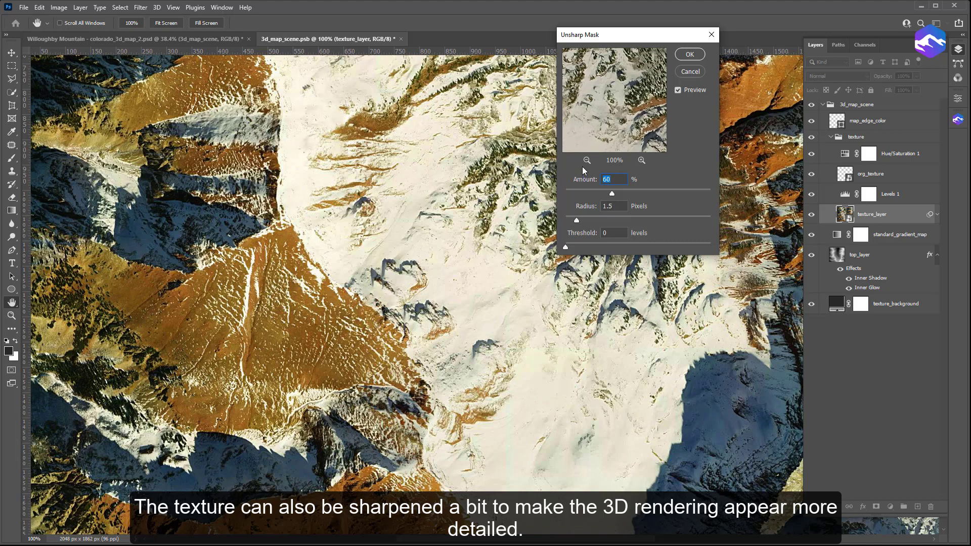
left_click_drag(612, 104, 656, 103)
left_click(678, 89)
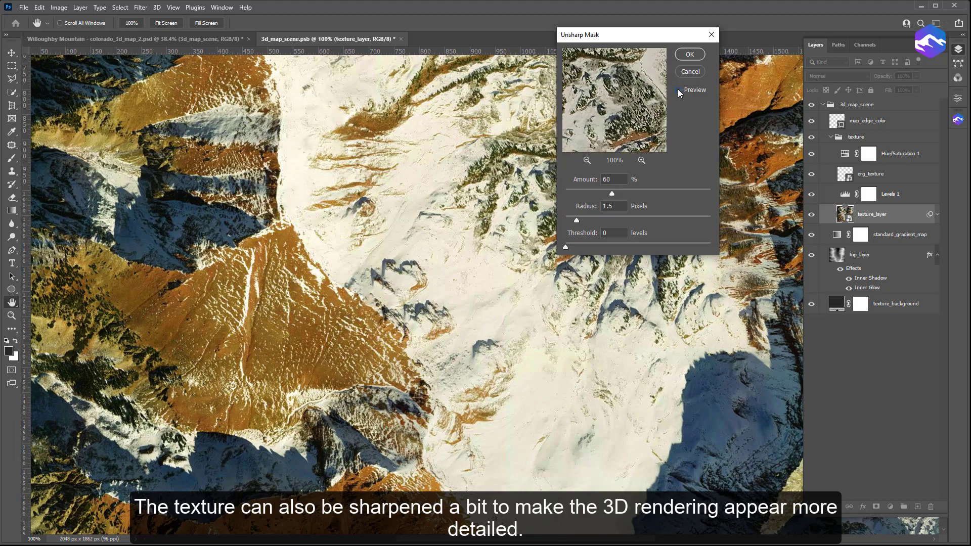
left_click(690, 55)
key("z")
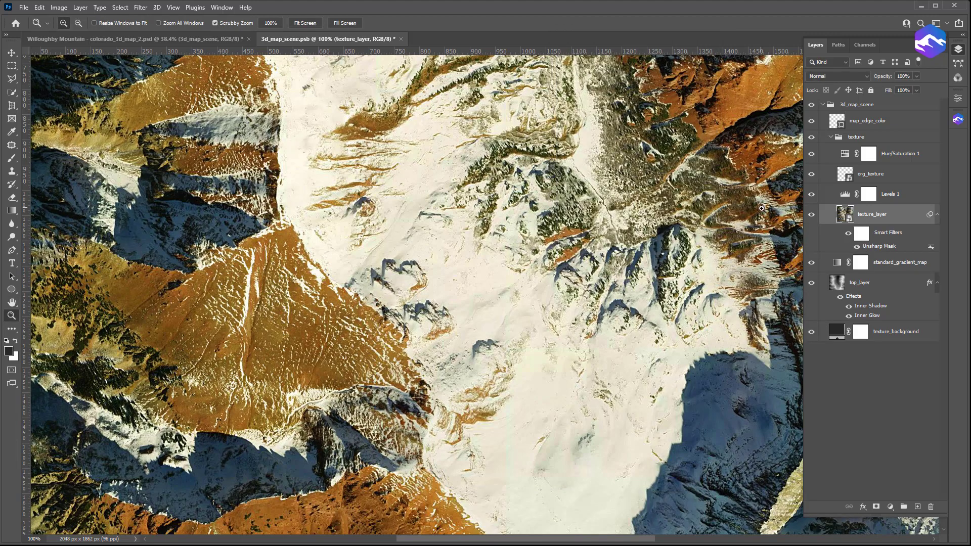
Close the edited map surface document and save its texture changes back into the 3D map.
left_click(960, 49)
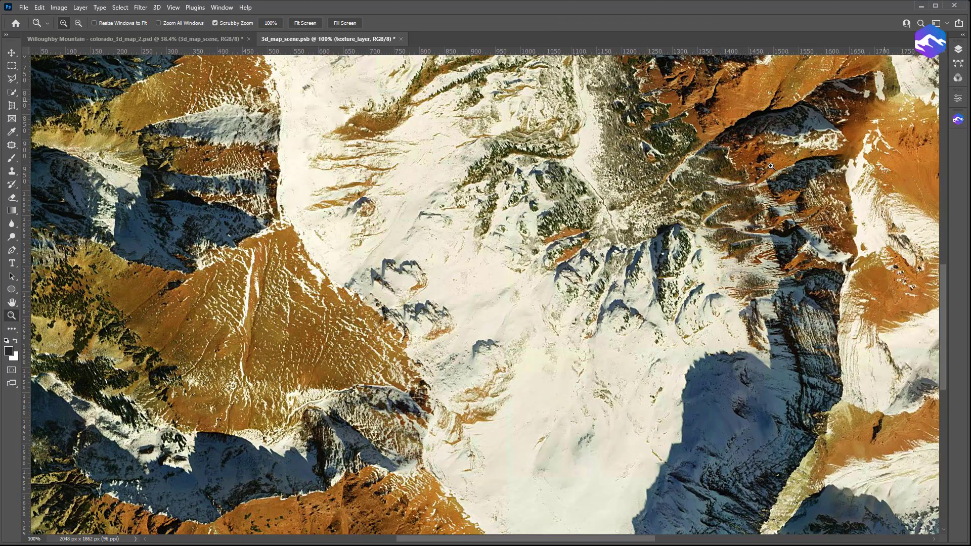
left_click_drag(616, 292, 572, 364)
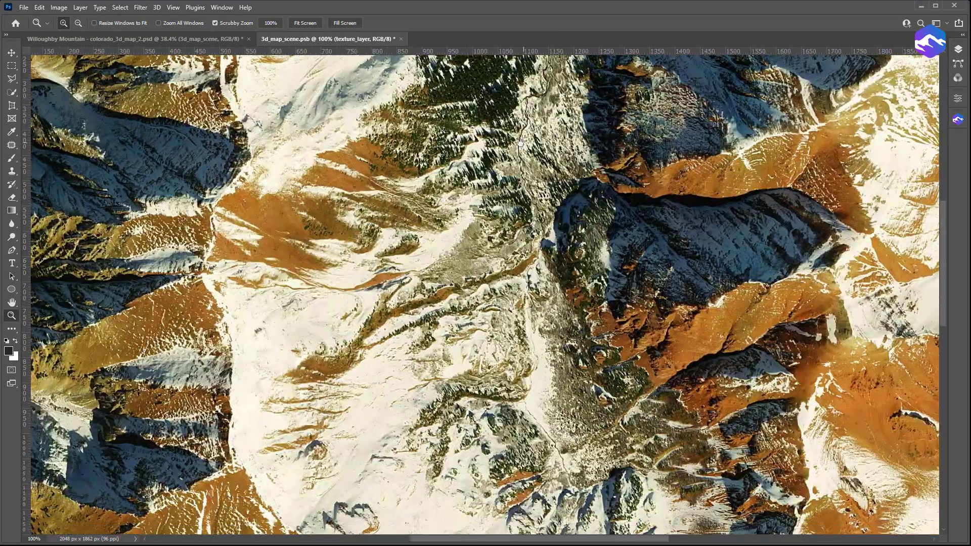
left_click(401, 39)
key("Return")
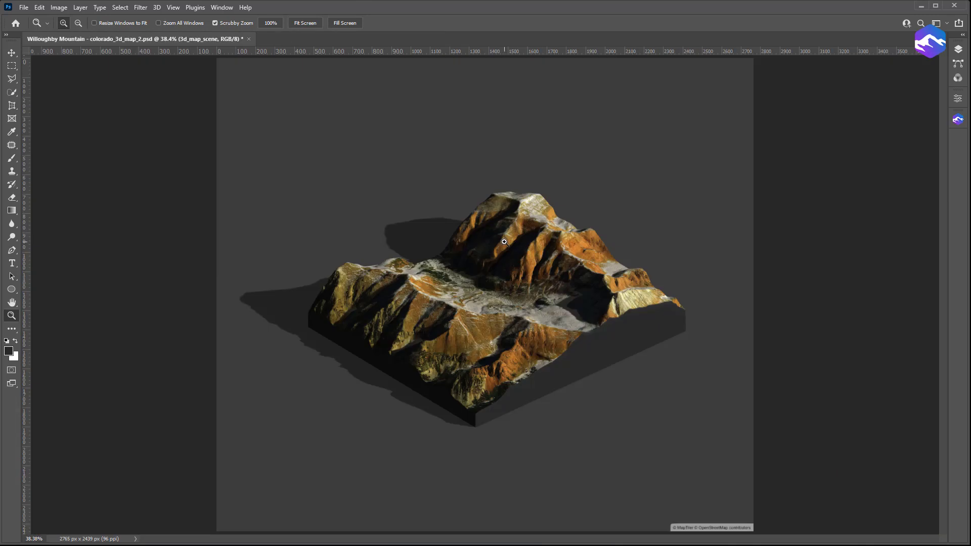
Save the Willoughby Mountain 3D map document.
left_click(12, 54)
left_click(24, 8)
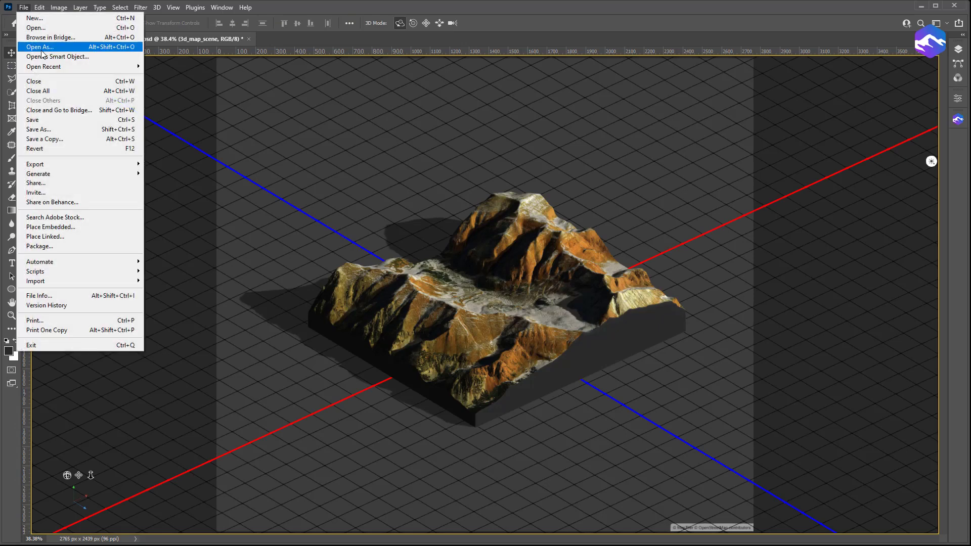
left_click(56, 118)
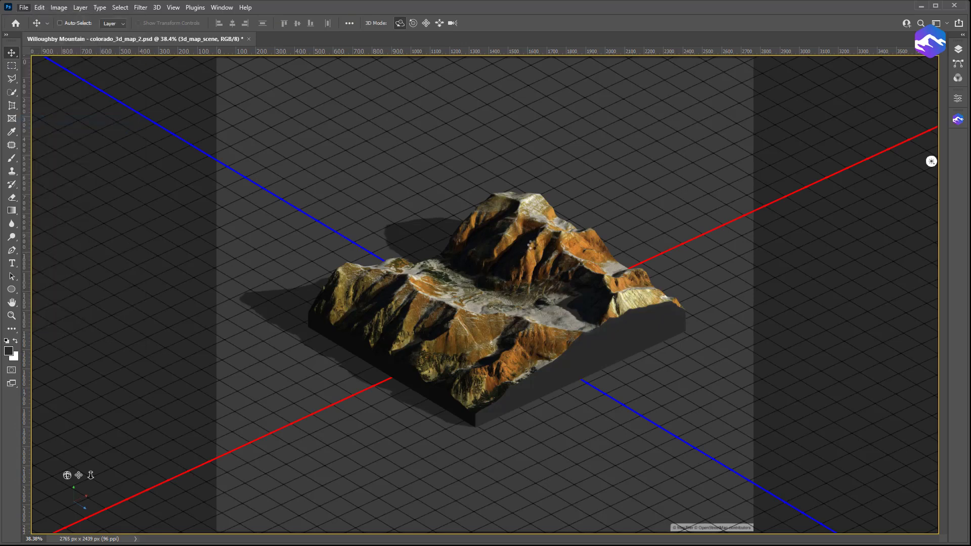
Open the map surface for editing again through 3D-Mapper and make the texture group the active layer.
left_click(958, 120)
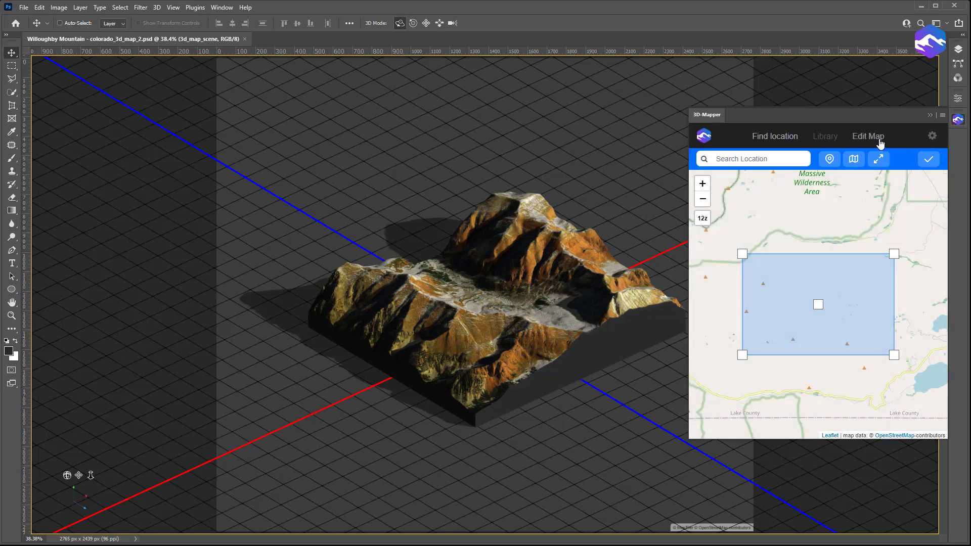
left_click(881, 143)
left_click(908, 235)
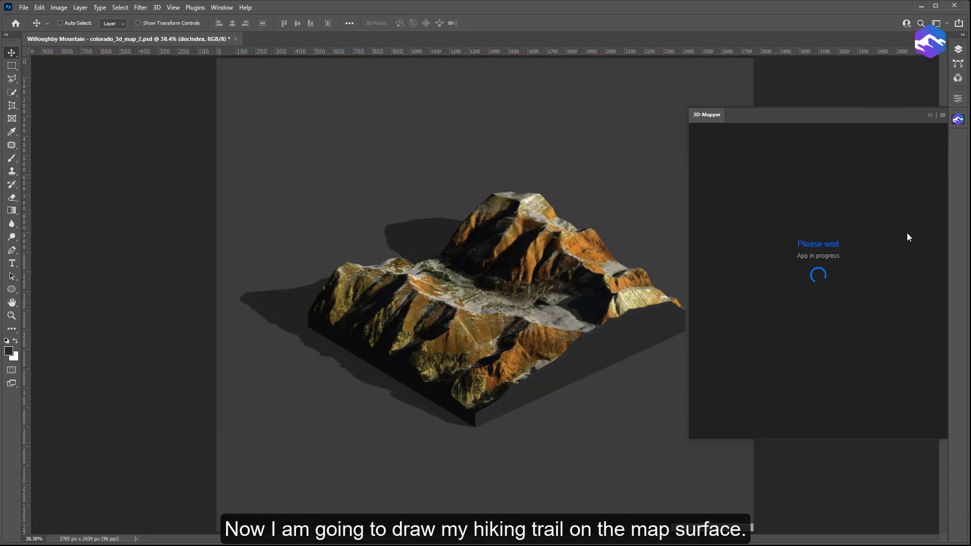
left_click(958, 119)
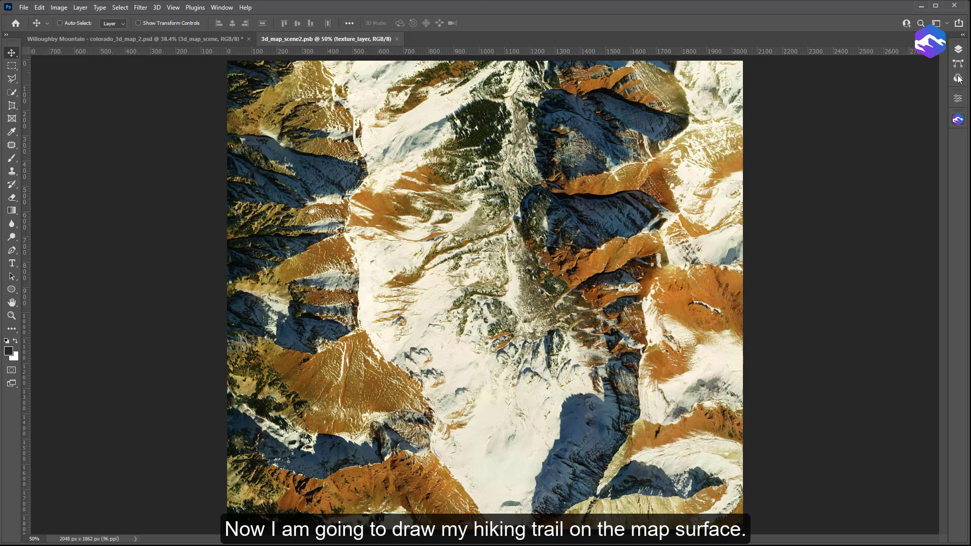
left_click(958, 50)
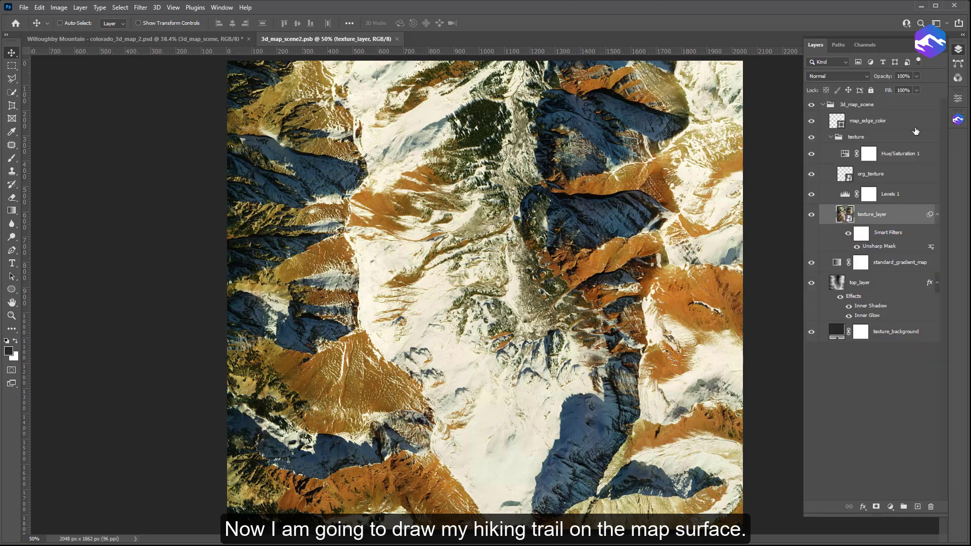
left_click(903, 137)
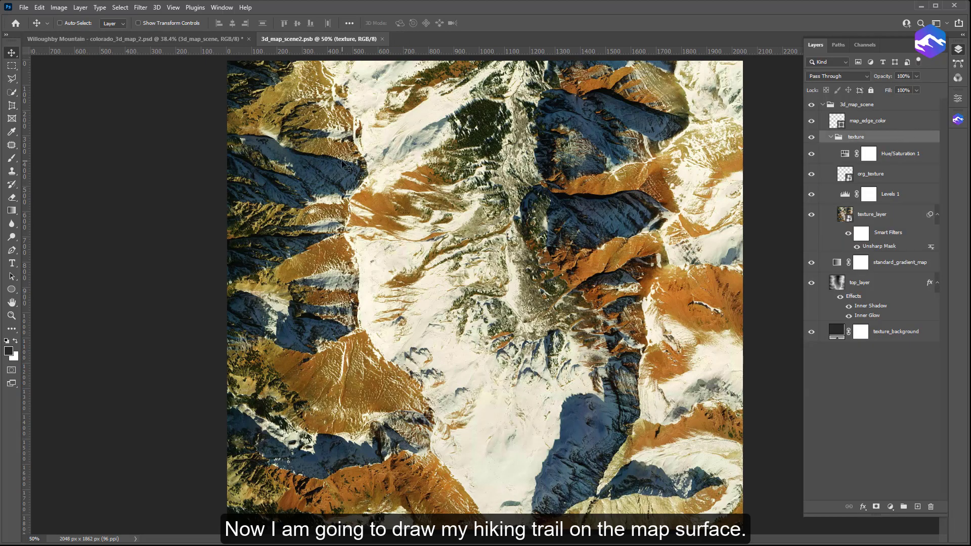
left_click(955, 48)
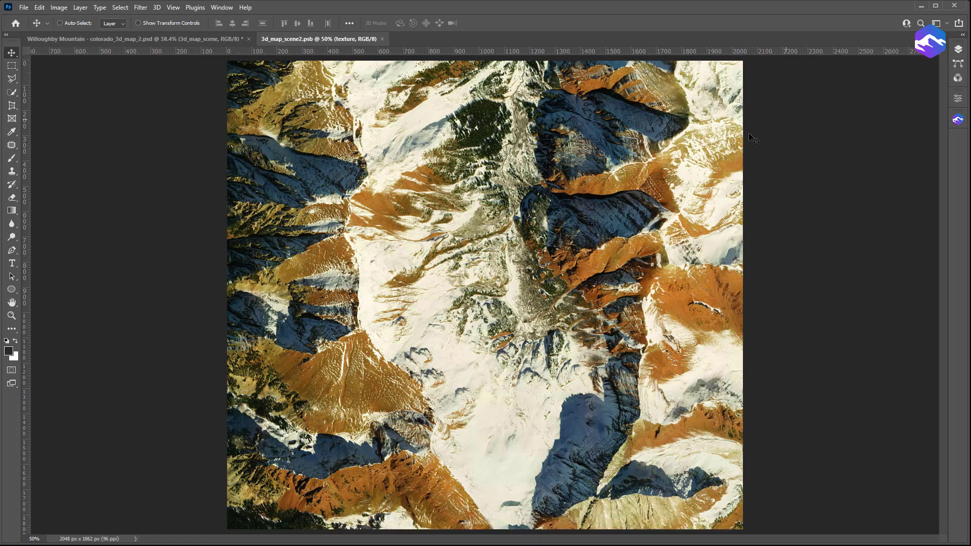
Set up the Pen tool in Shape mode with no fill and a pink 10 px solid stroke, center-aligned with round caps.
left_click(11, 252)
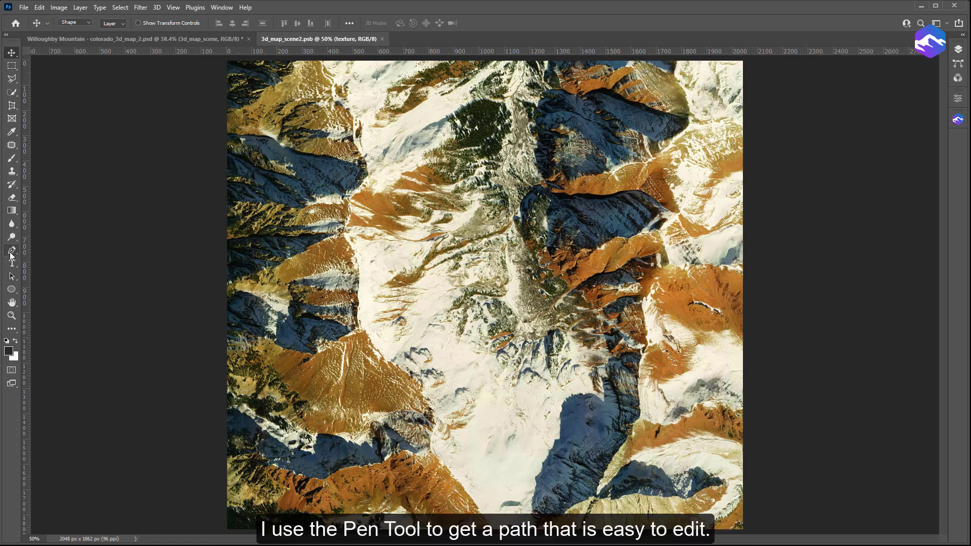
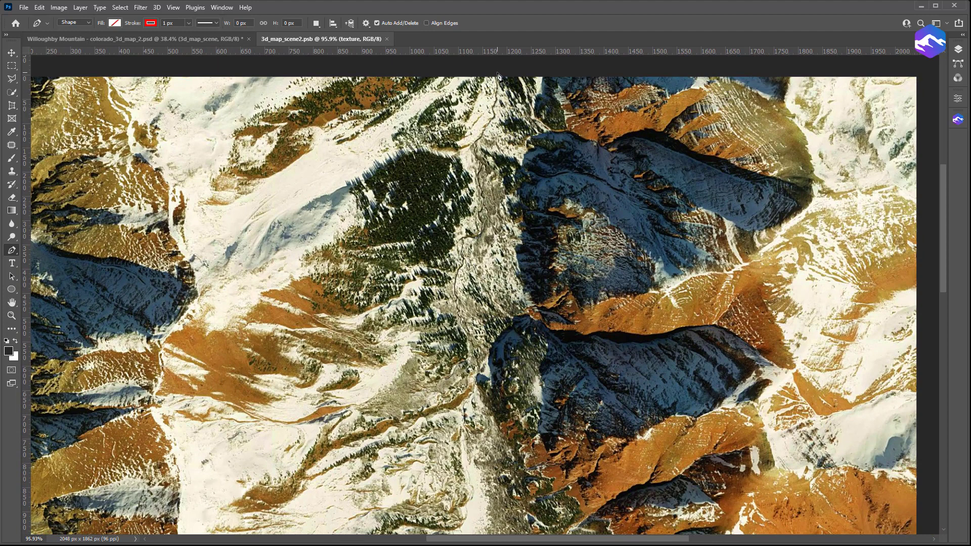
left_click(155, 22)
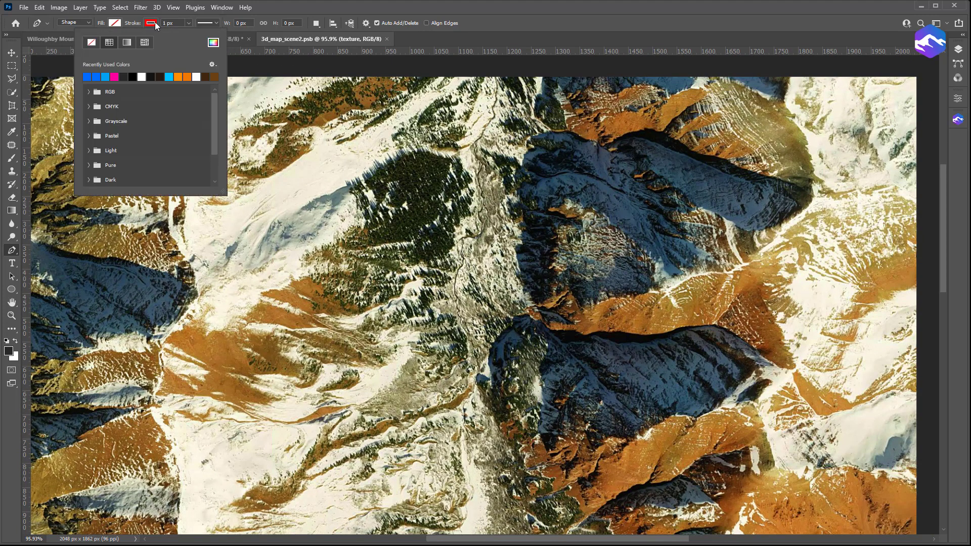
left_click(115, 76)
left_click(169, 23)
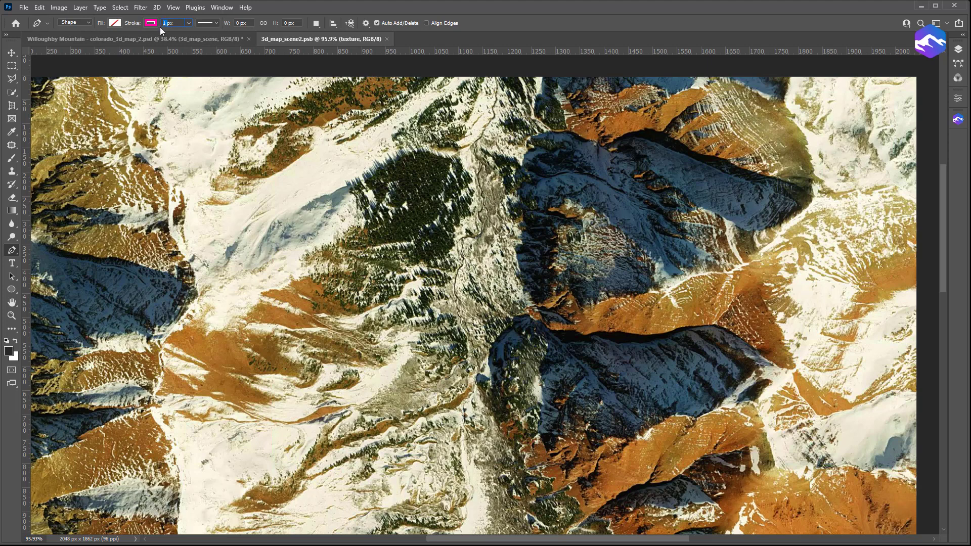
left_click(212, 24)
left_click(175, 131)
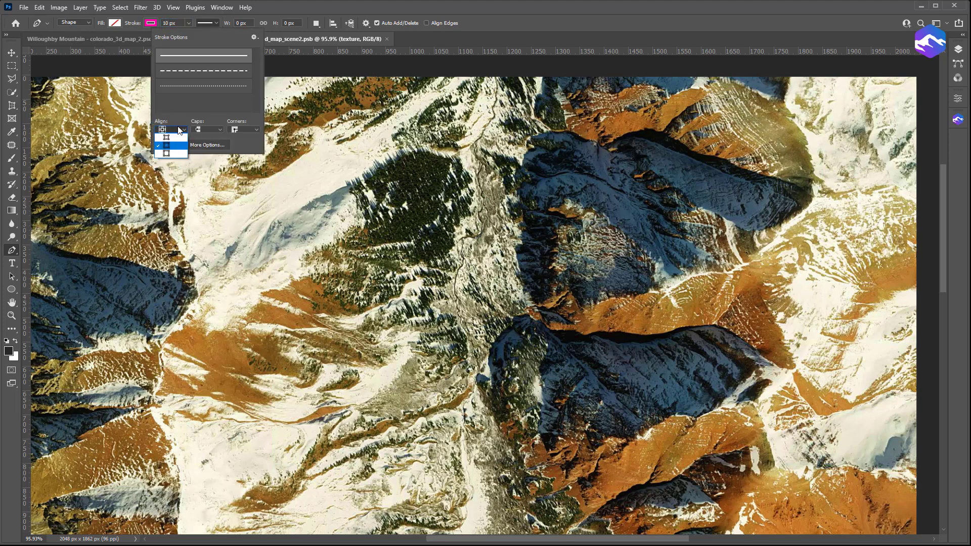
left_click(199, 127)
left_click(198, 128)
left_click(203, 145)
left_click(242, 130)
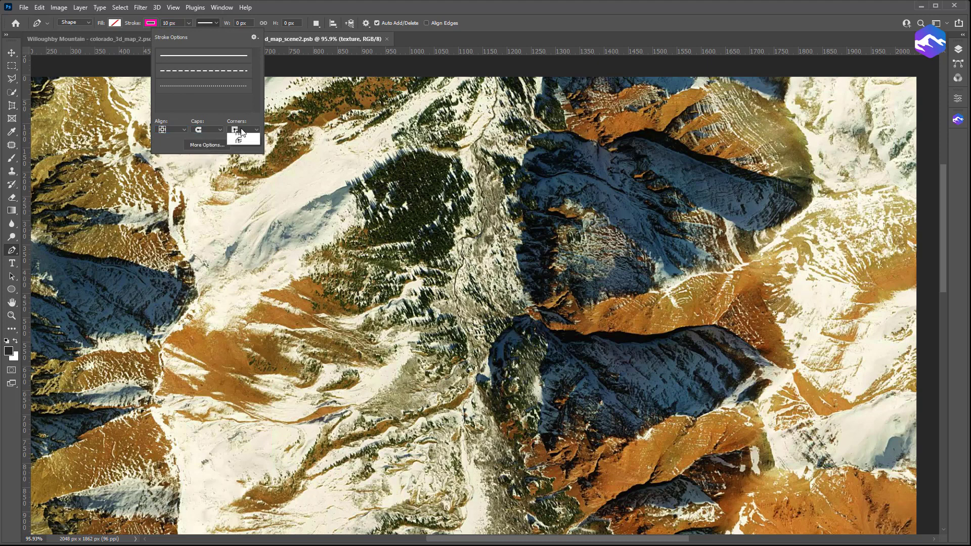
Draw a pink hiking trail from the map's upper edge down along the valley, about 83 px wide and 846 px high.
left_click(493, 73)
left_click(500, 97)
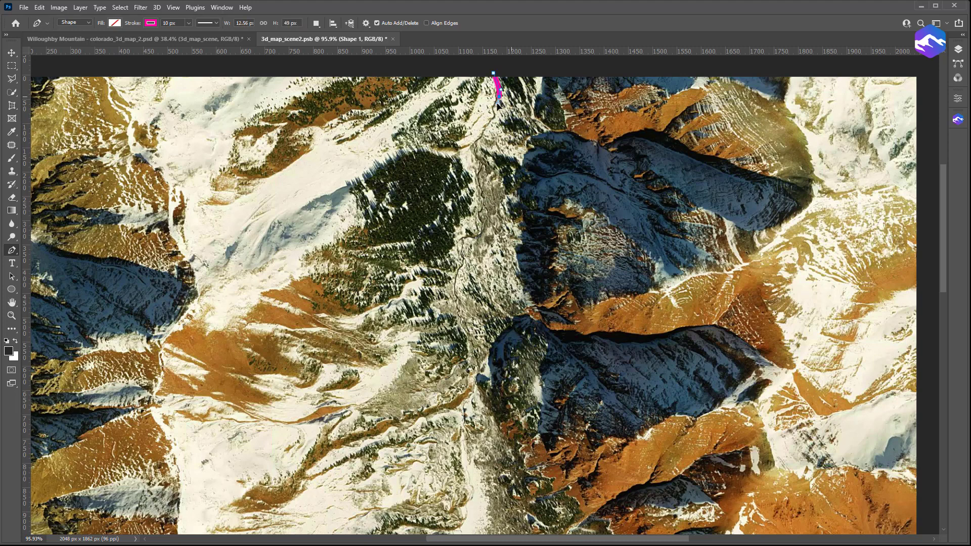
left_click(496, 112)
left_click(490, 134)
left_click(480, 158)
left_click(482, 184)
left_click(484, 191)
left_click(487, 208)
left_click(485, 215)
left_click(489, 233)
left_click(465, 251)
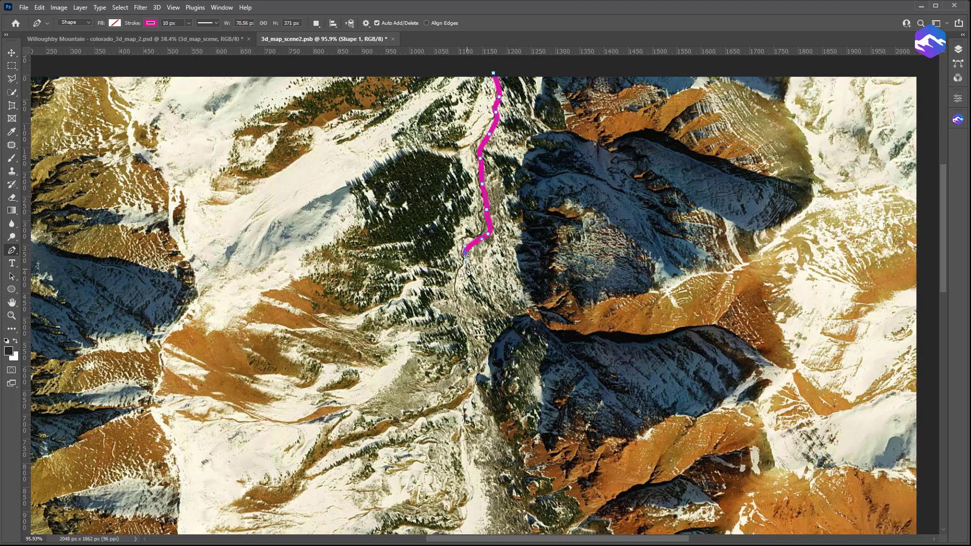
left_click(468, 270)
left_click(460, 292)
left_click(466, 325)
left_click(480, 351)
left_click_drag(480, 351, 532, 217)
left_click(530, 244)
left_click(521, 272)
left_click(518, 306)
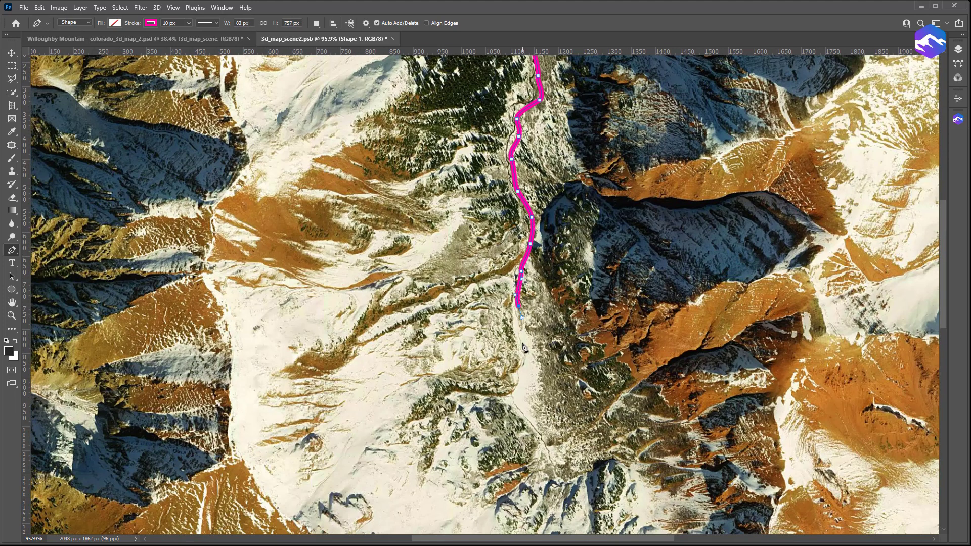
left_click(523, 341)
left_click(530, 349)
Move the trail shape layer above the texture group and rename it path1.
left_click(958, 49)
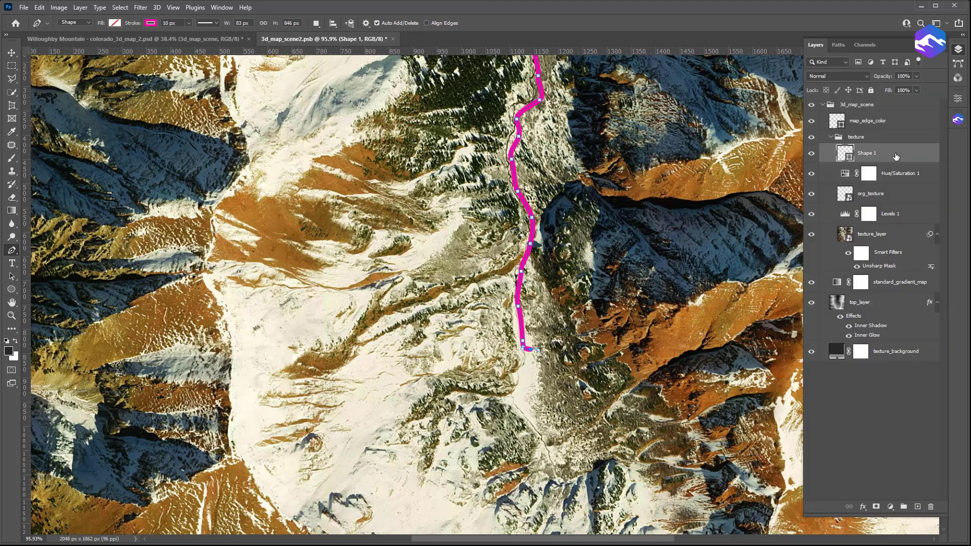
left_click_drag(867, 159, 866, 130)
double_click(860, 140)
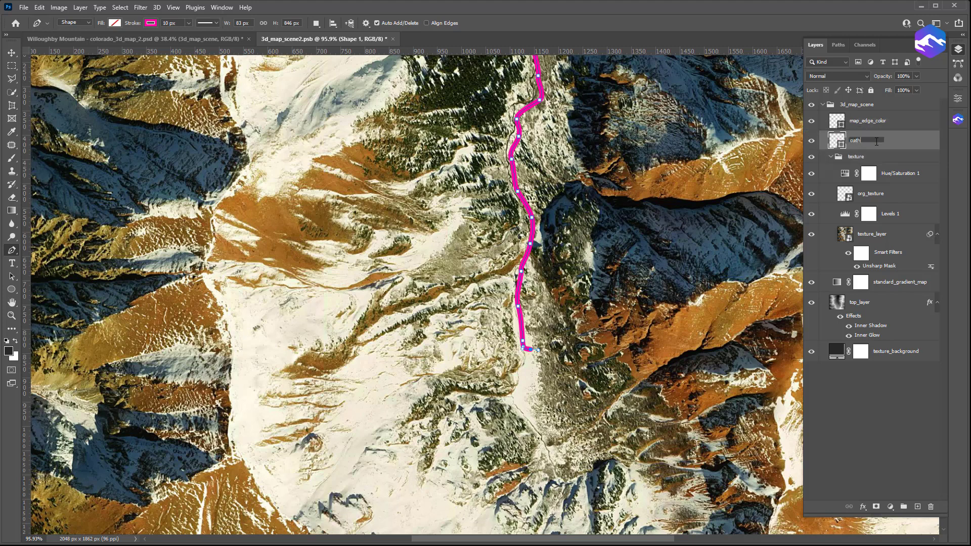
key("Return")
Draw a second winding trail, about 617 by 272 px, from the western ridge to path1's lower end and make its stroke blue.
left_click(860, 156)
left_click_drag(400, 385, 427, 237)
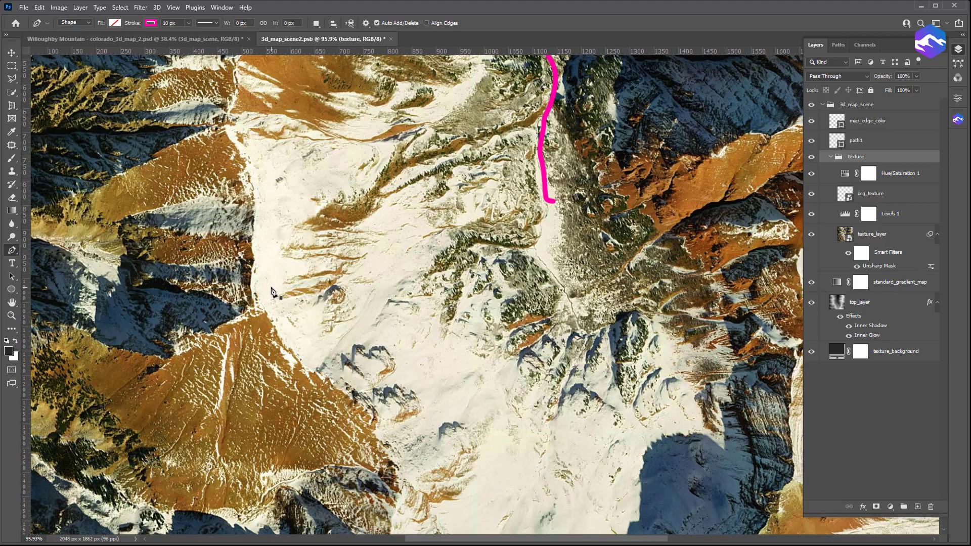
left_click(255, 307)
mouse_move(275, 309)
left_mouse_down()
mouse_move(298, 336)
mouse_move(355, 325)
mouse_move(380, 300)
mouse_move(379, 269)
mouse_move(408, 264)
mouse_move(422, 244)
mouse_move(435, 237)
mouse_move(508, 251)
mouse_move(540, 228)
left_mouse_up()
left_click(541, 221)
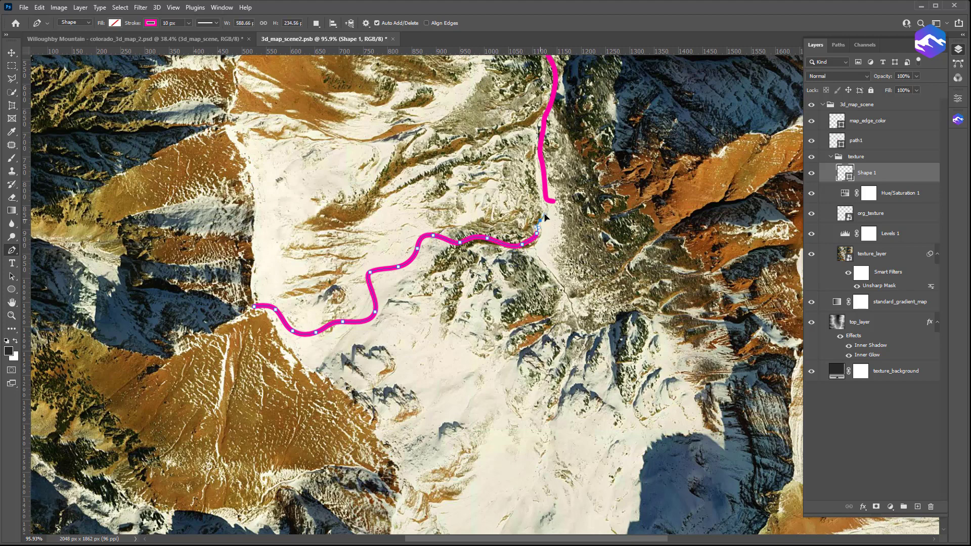
left_click(548, 209)
left_click(553, 203)
left_click(151, 23)
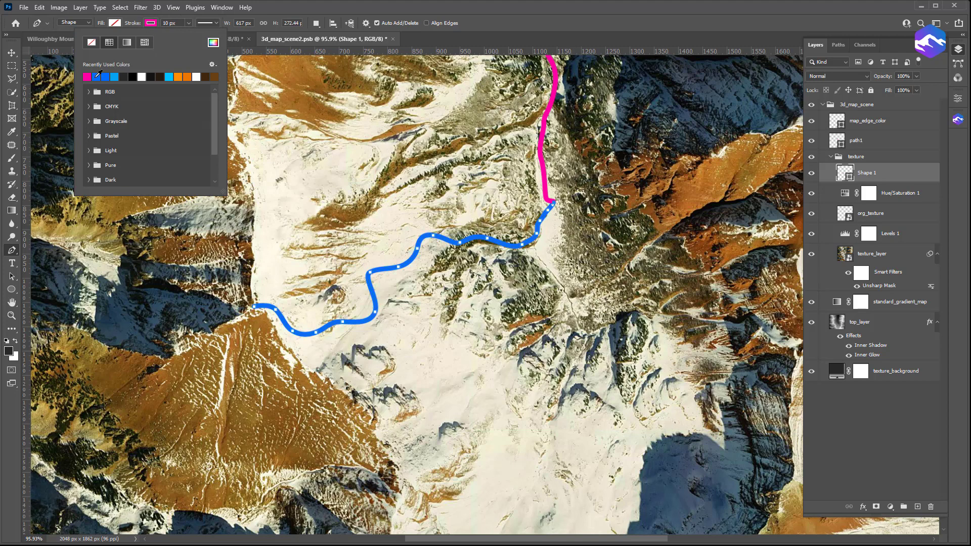
left_click(503, 28)
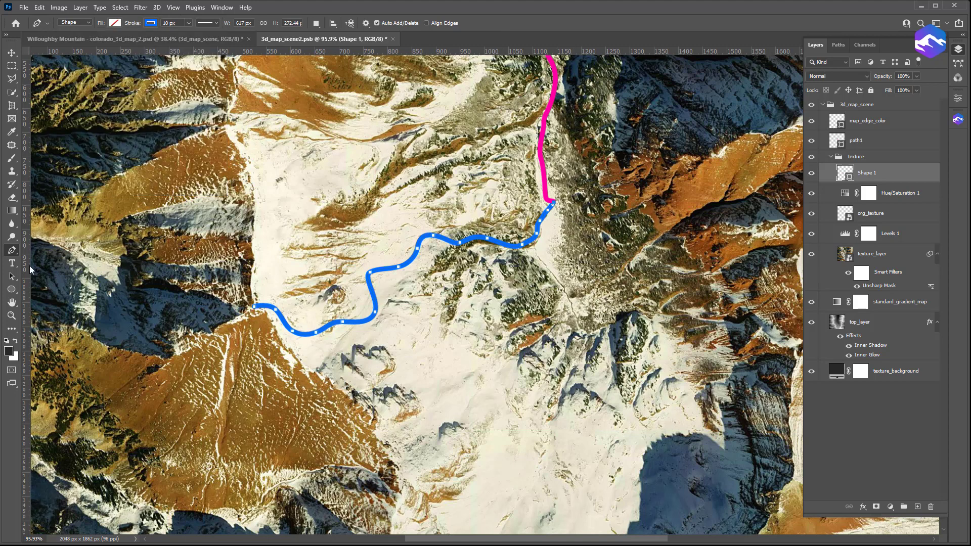
Move the blue trail's shape layer out of the texture group to just below path1 and rename it path2.
left_click_drag(876, 187, 870, 156)
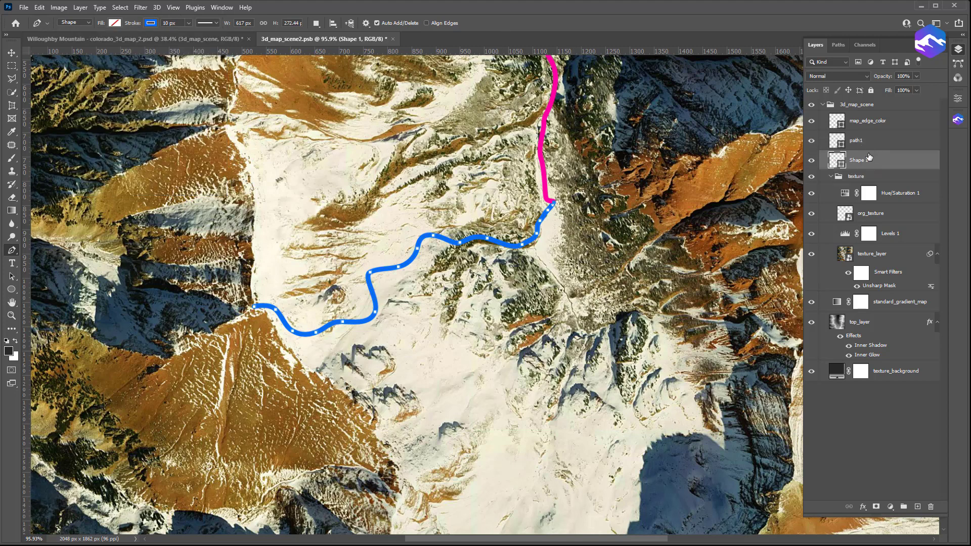
double_click(865, 161)
Group the path1 and path2 layers and name the group path.
left_click(875, 147, "shift")
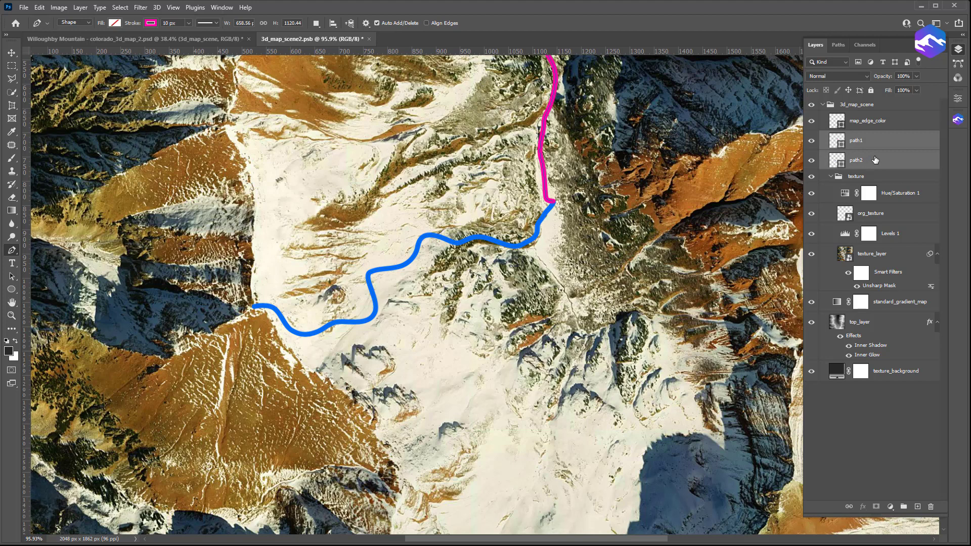
left_click(901, 507)
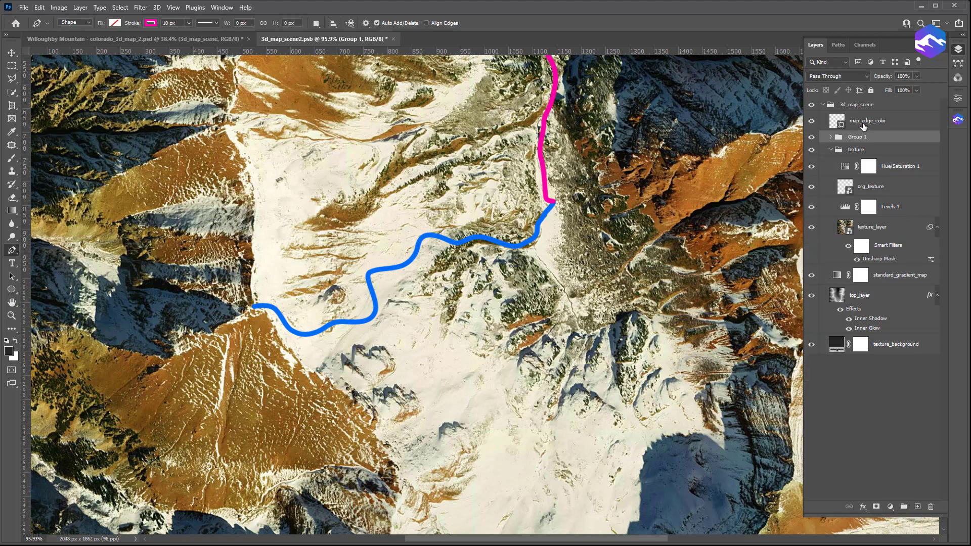
double_click(857, 137)
type("path")
key("Return")
left_click(831, 137)
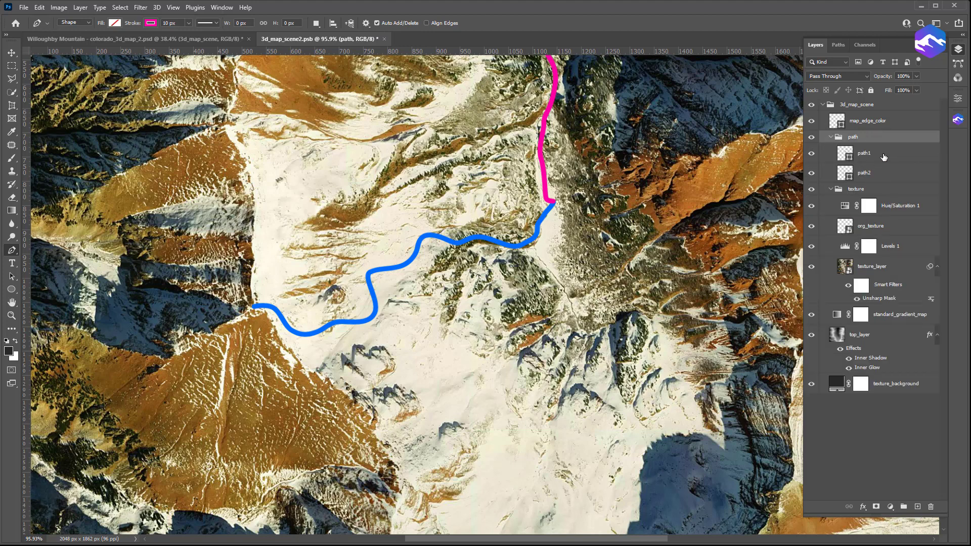
Draw a circle of about 44 px with the Ellipse tool, centered where the pink trail meets the blue one.
left_click(884, 157)
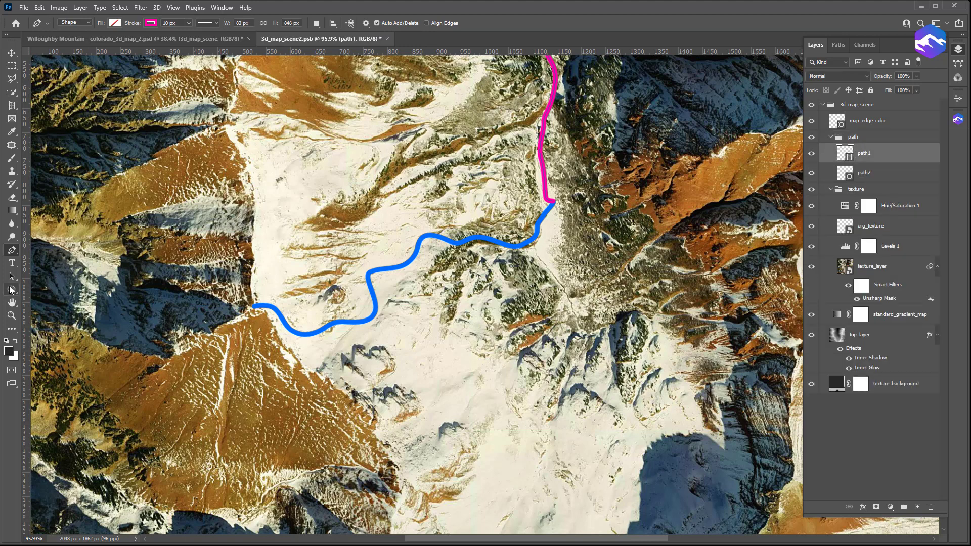
left_click(12, 293)
left_click(45, 299)
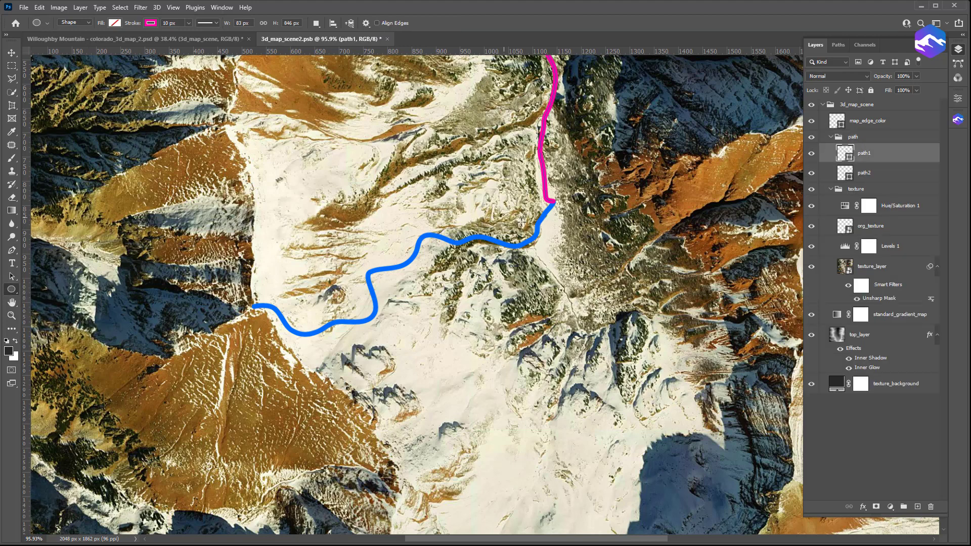
left_click_drag(553, 201, 572, 214)
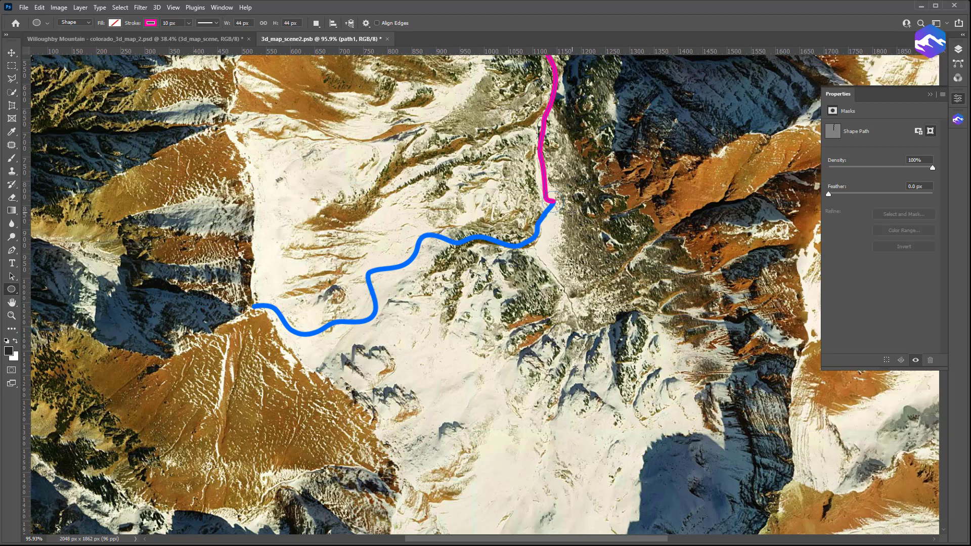
Give the circle a pink fill without a stroke and center it on the lower end of the pink trail.
left_click(151, 23)
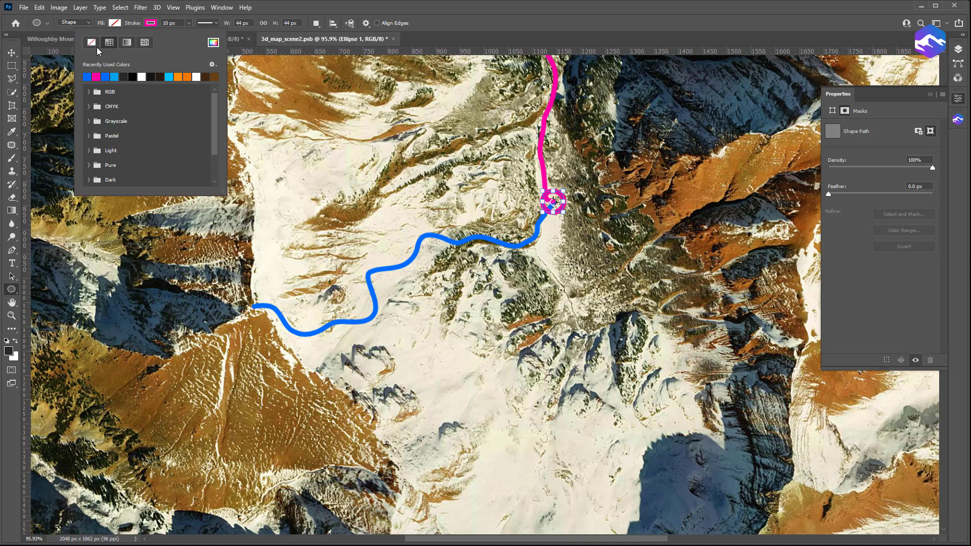
left_click(91, 42)
left_click(115, 23)
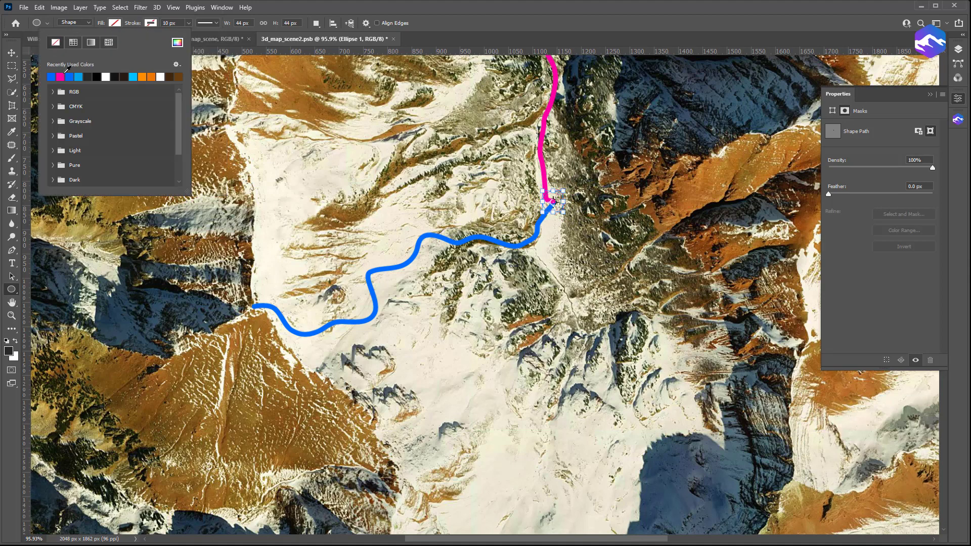
left_click(60, 77)
left_click(11, 52)
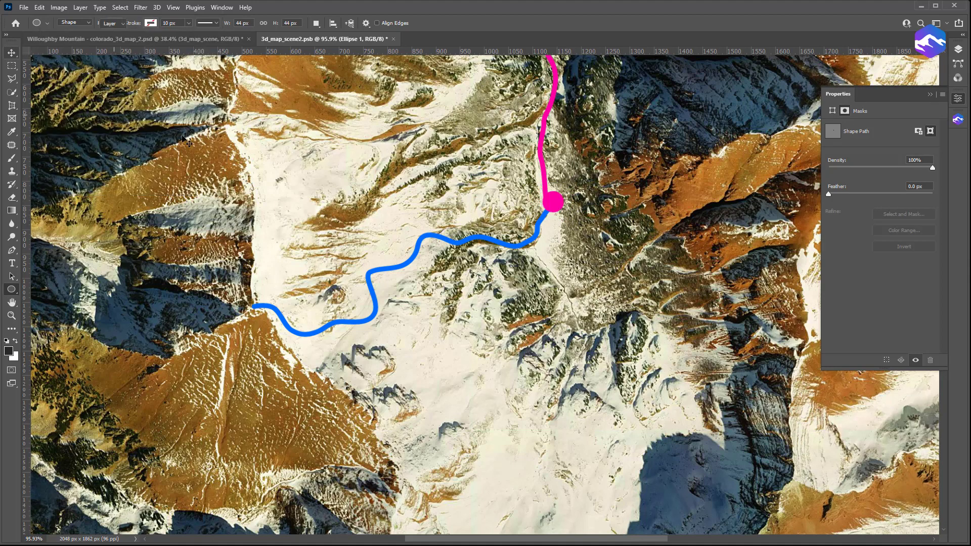
left_click_drag(554, 245, 547, 246)
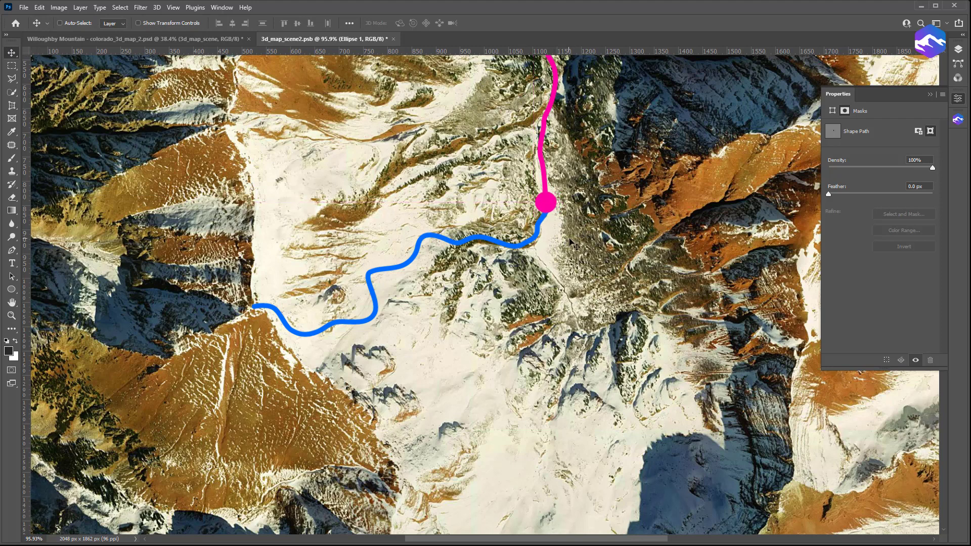
Duplicate the pink circle layer and place the copy on the western end of the blue trail.
left_click(958, 50)
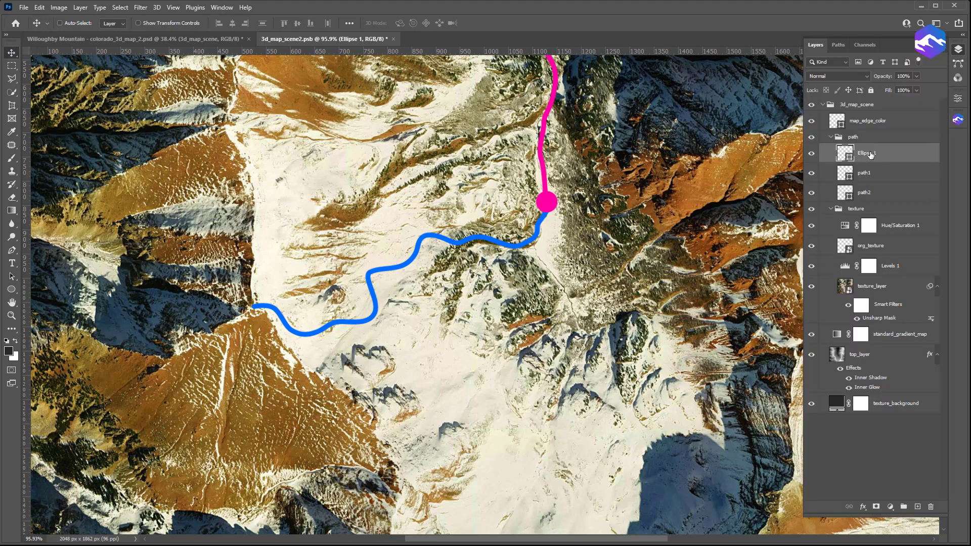
right_click(888, 158)
left_click(891, 204)
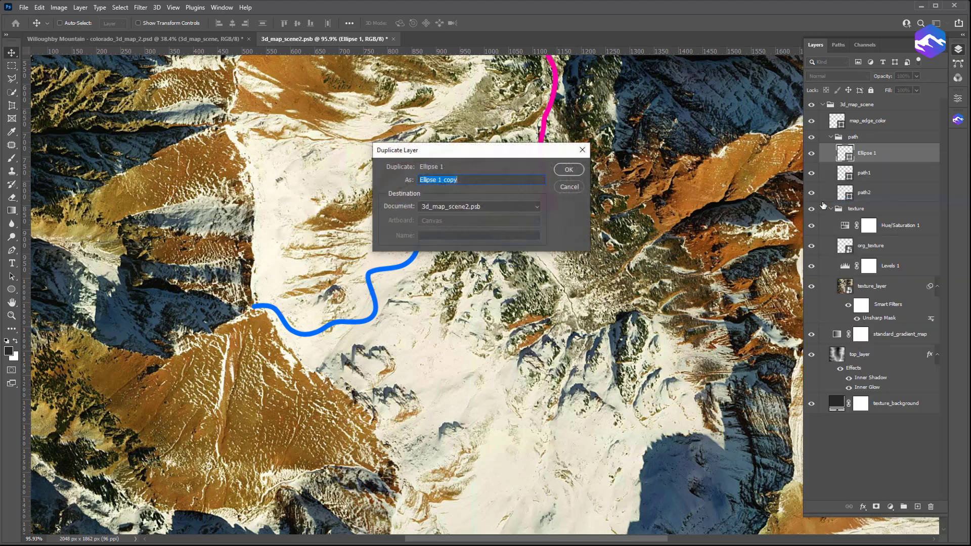
left_click(562, 171)
left_click_drag(562, 211, 270, 314)
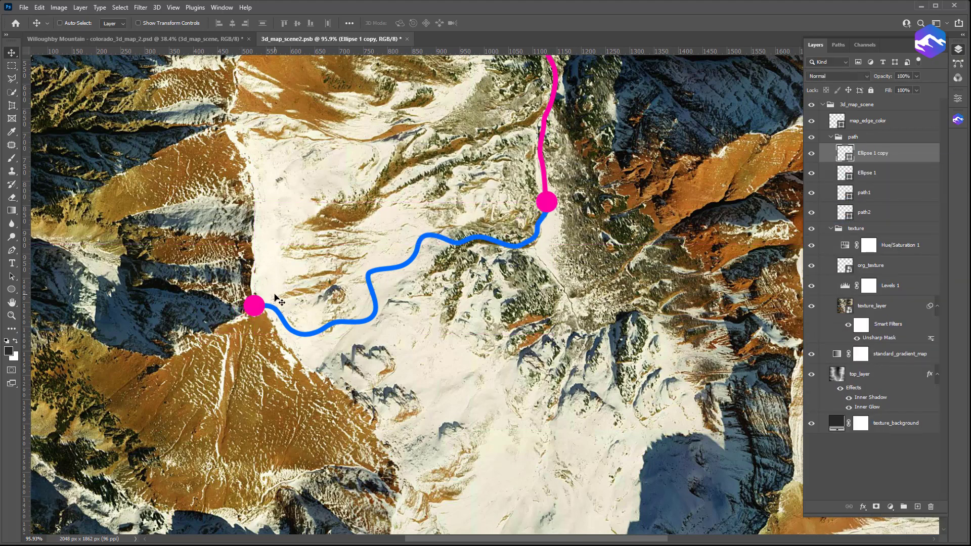
Recolor the duplicated circle to blue 006cff, sampled from the blue trail.
double_click(851, 157)
left_click(334, 319)
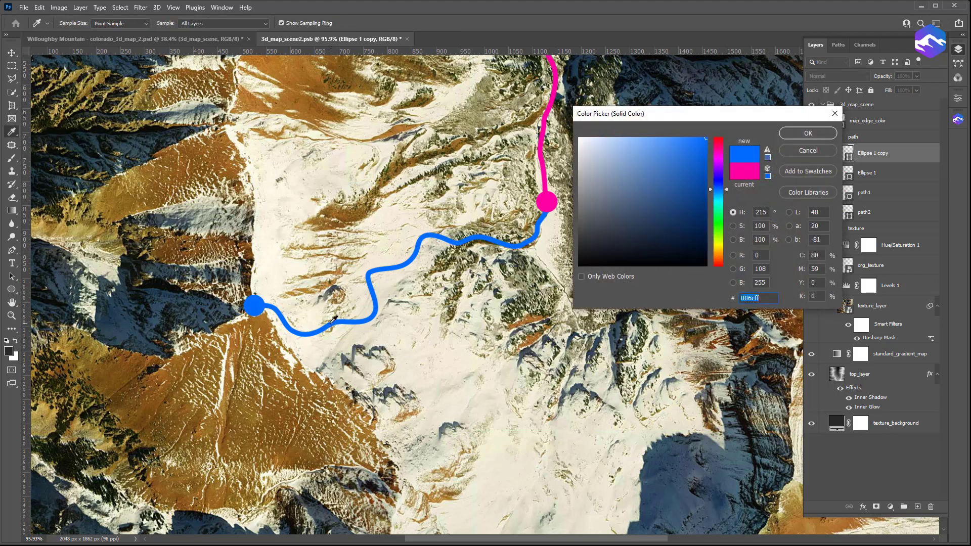
left_click(808, 134)
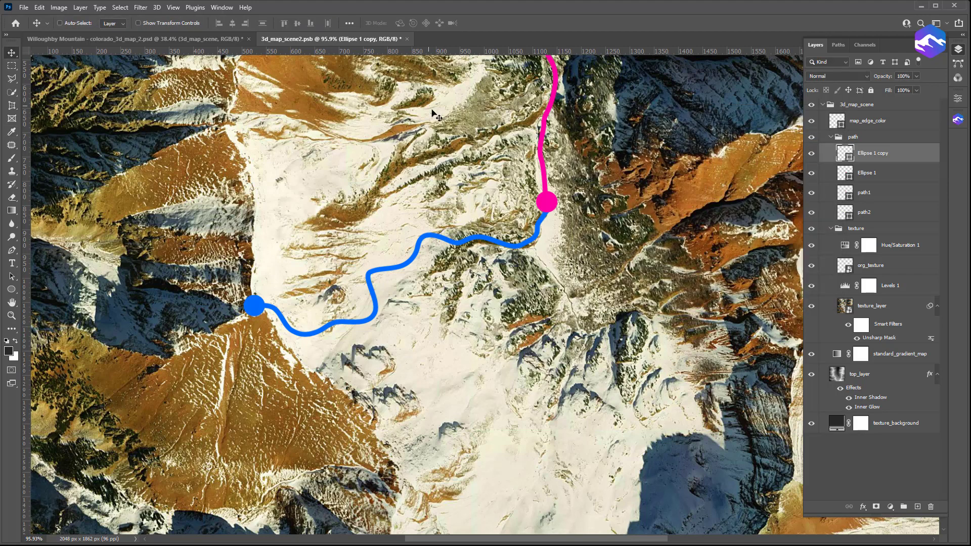
Save and close 3d_map_scene2.psb, and inspect the trails on the 3D map at 100% zoom from several angles.
left_click(406, 39)
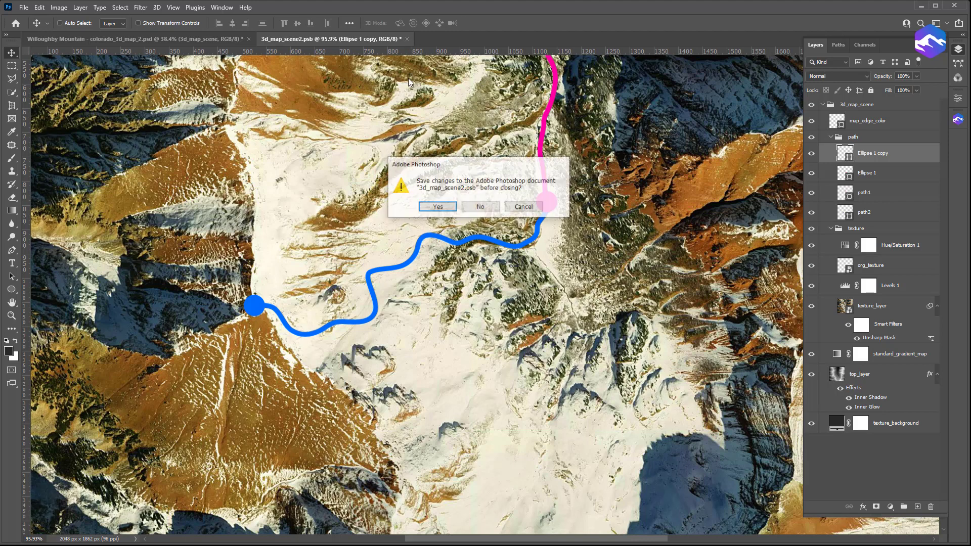
left_click(434, 209)
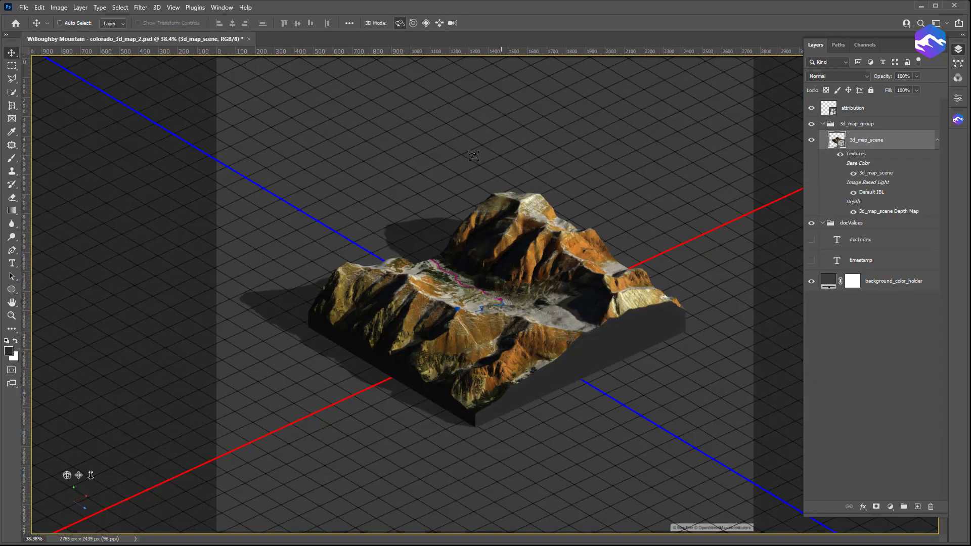
left_click(956, 55)
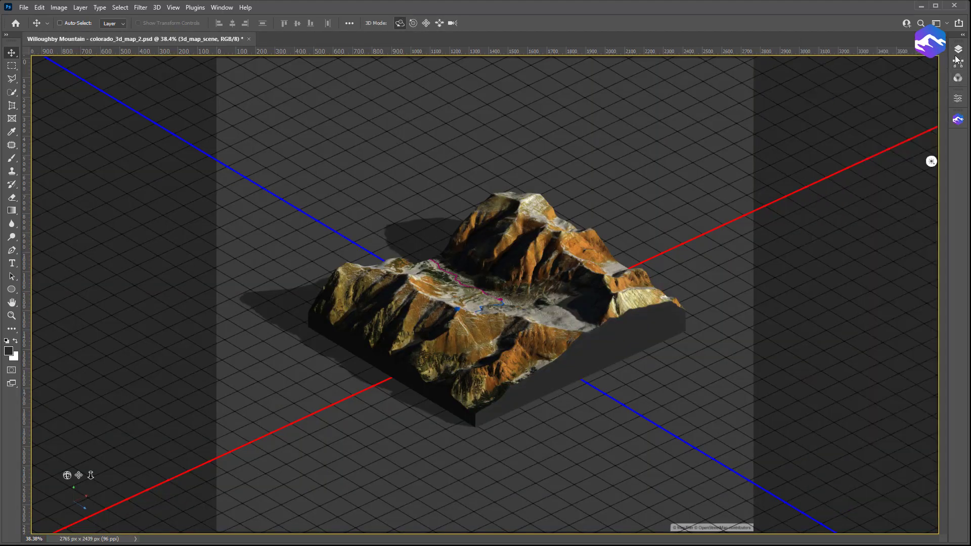
double_click(11, 315)
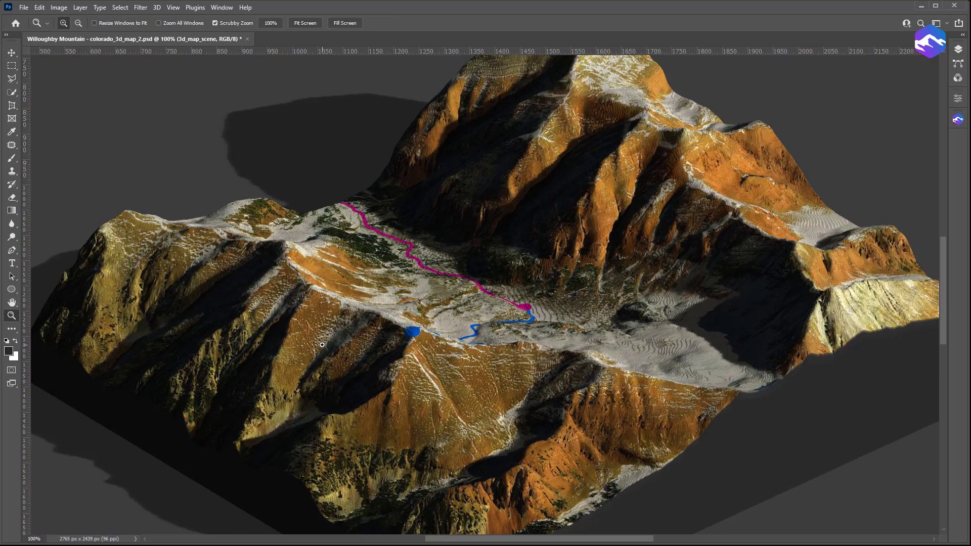
left_click(11, 52)
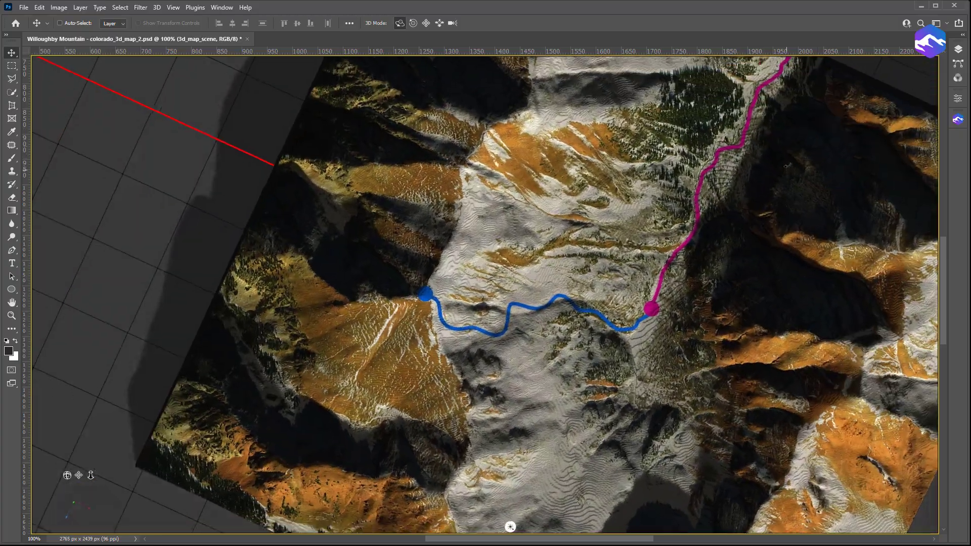
left_click_drag(510, 527, 783, 527)
left_click_drag(864, 193, 836, 137)
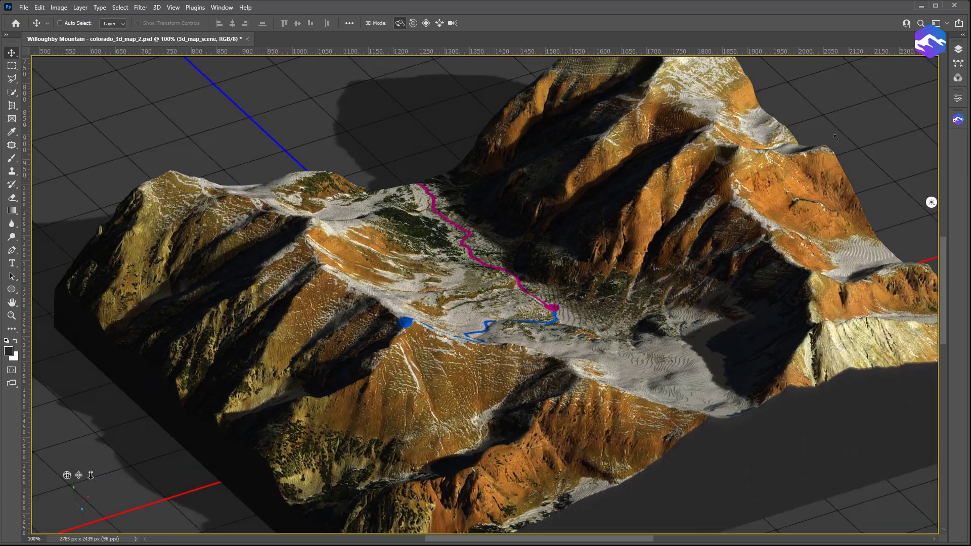
Reopen the map surface from 3D-Mapper and scale the blue circle down around its center to roughly half its size.
left_click(959, 120)
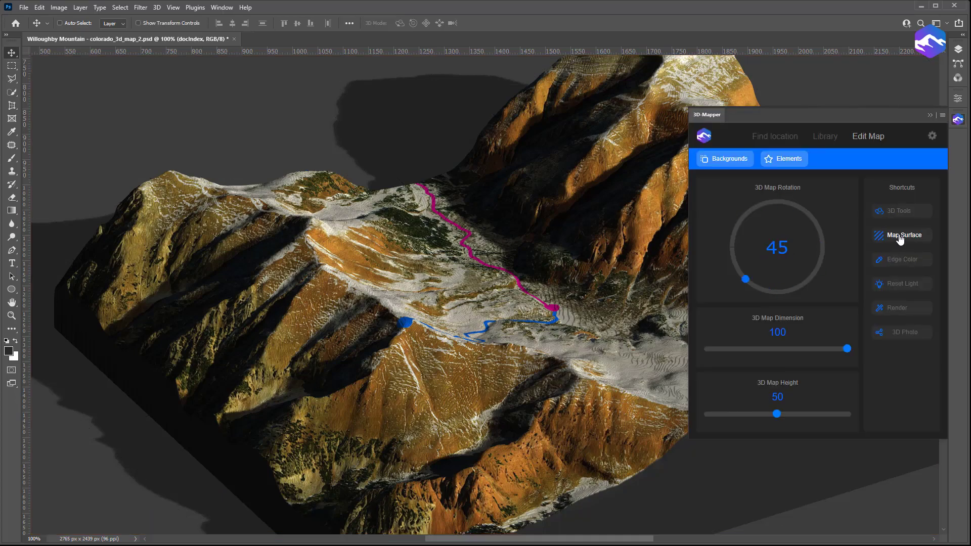
left_click(900, 240)
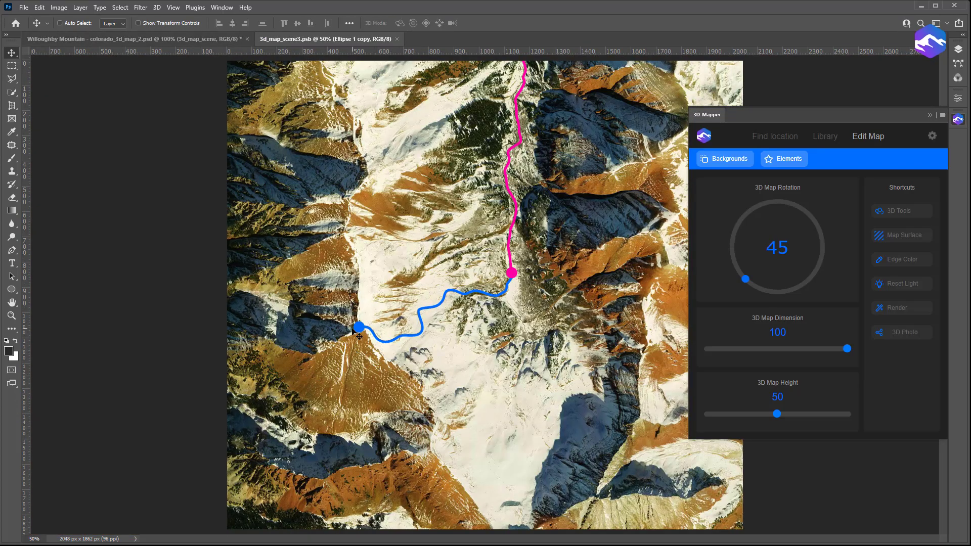
scroll(358, 328, "up", 6, "alt")
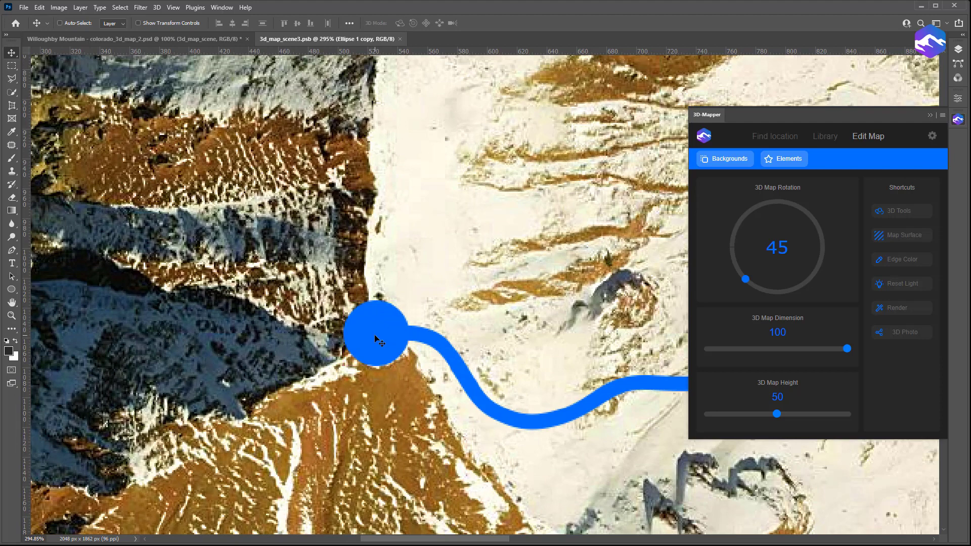
key("t")
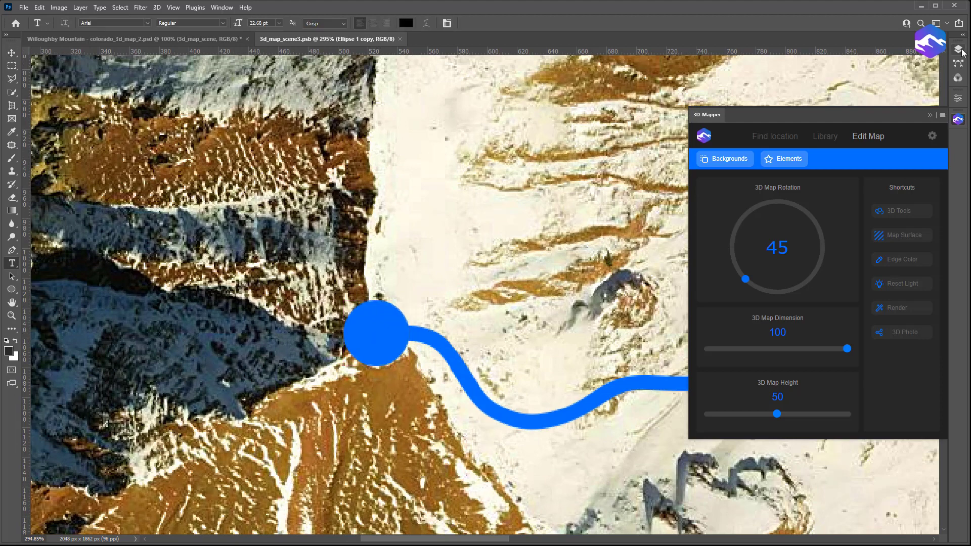
left_click(958, 49)
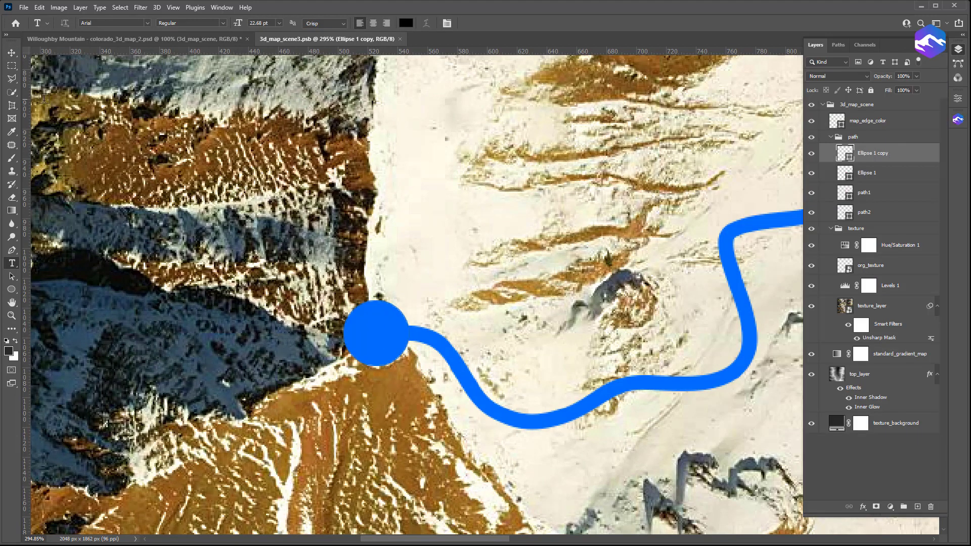
left_click(12, 53)
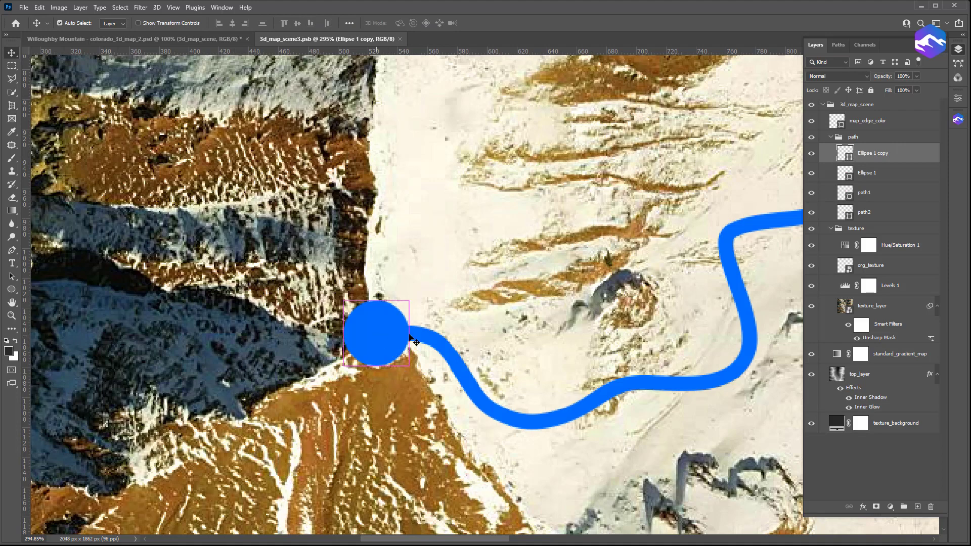
key("ctrl+t")
left_click_drag(410, 300, 397, 313, "alt")
key("Return")
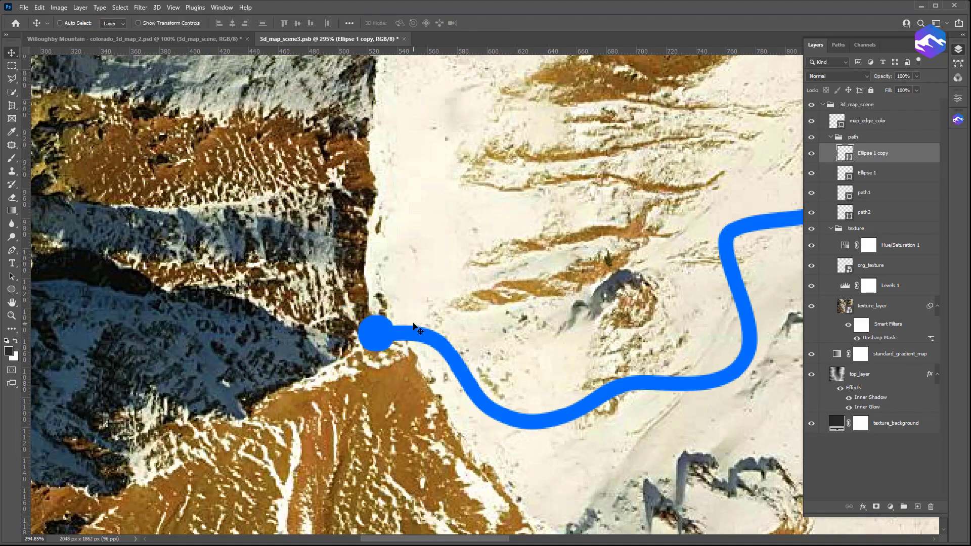
Check both trails at 100% zoom, and save and close 3d_map_scene3.psb.
left_click(11, 315)
double_click(11, 315)
left_click_drag(727, 247, 618, 277)
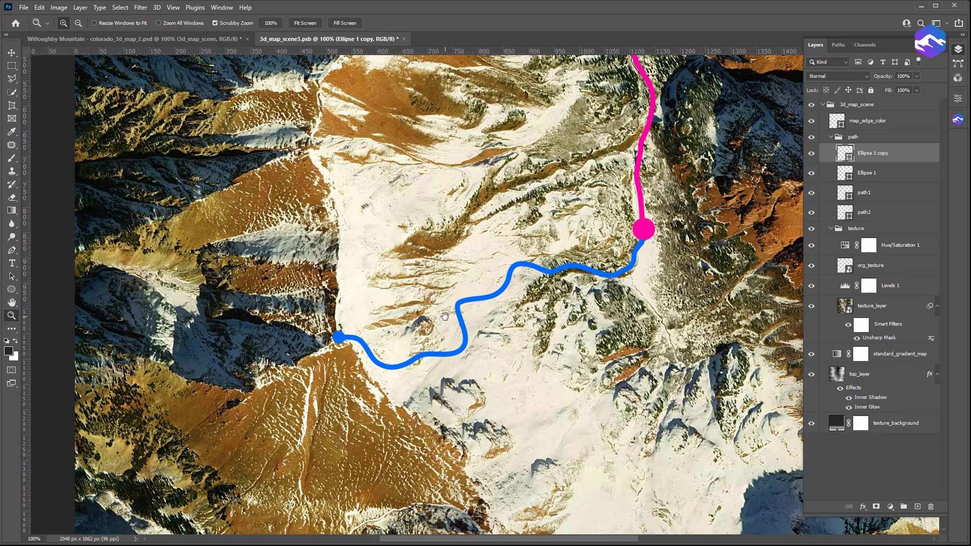
left_click(404, 39)
left_click(437, 208)
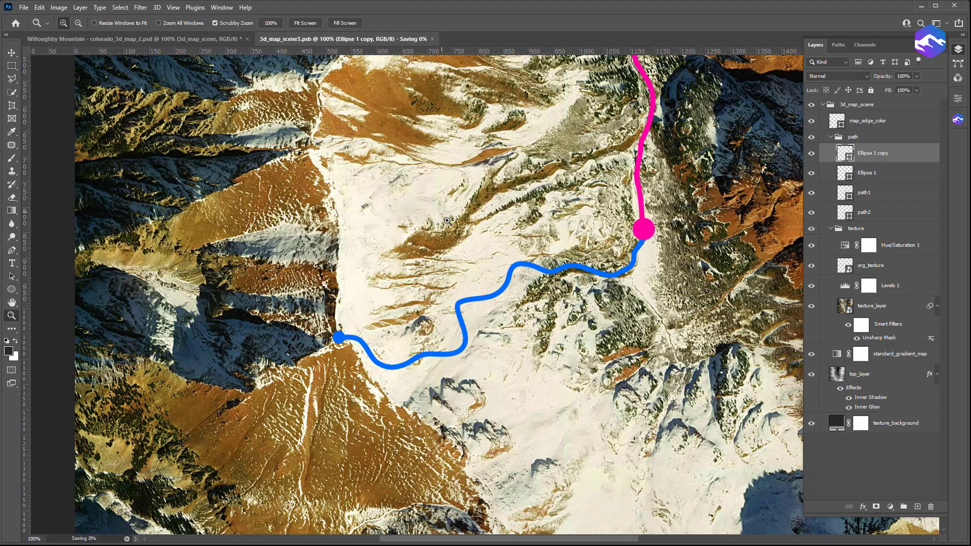
left_click(958, 49)
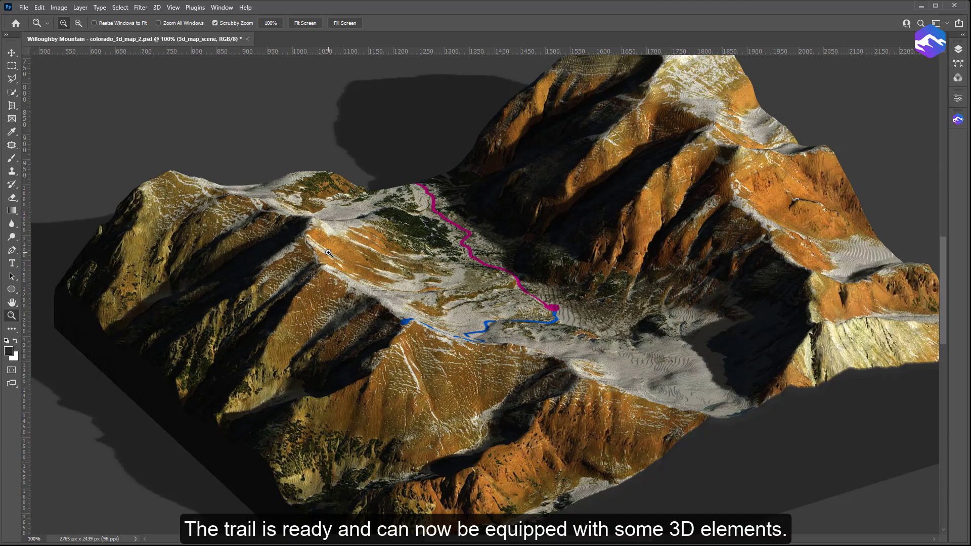
Add a yellow flag element from 3D-Mapper to the 3D map scene.
left_click_drag(359, 246, 336, 253)
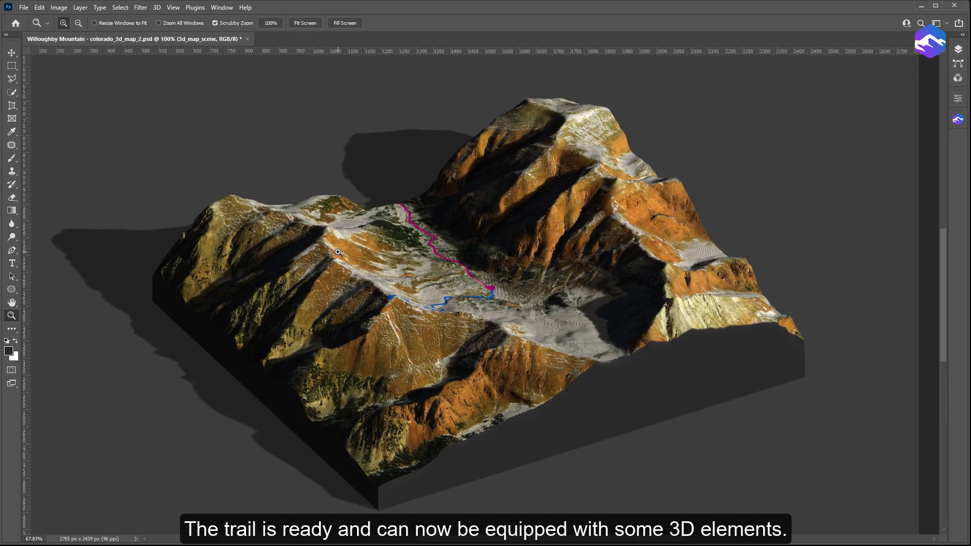
left_click(958, 119)
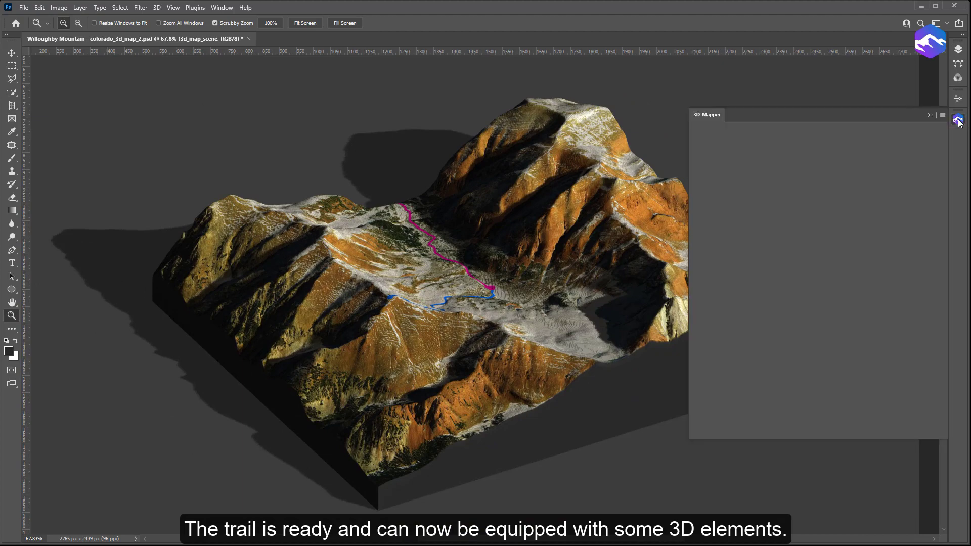
left_click(899, 211)
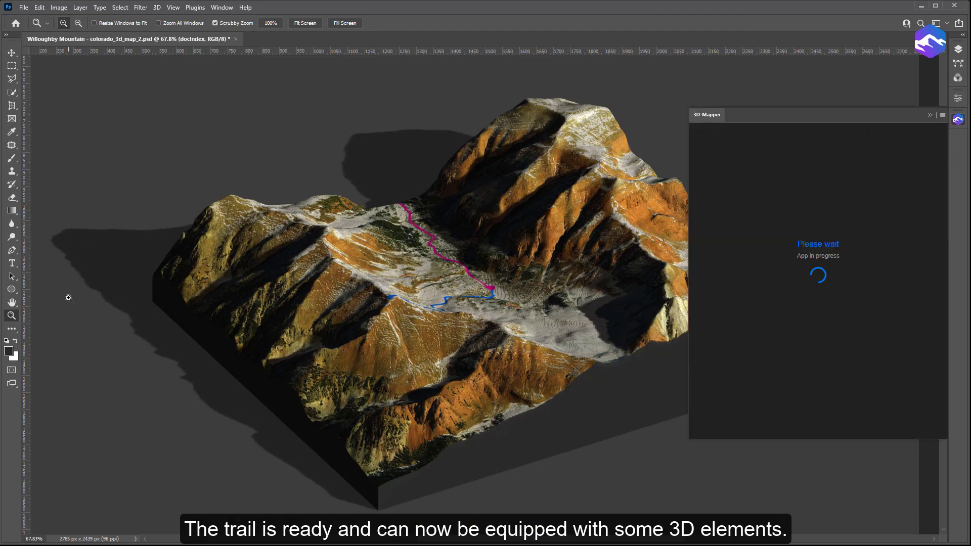
left_click_drag(131, 349, 192, 152)
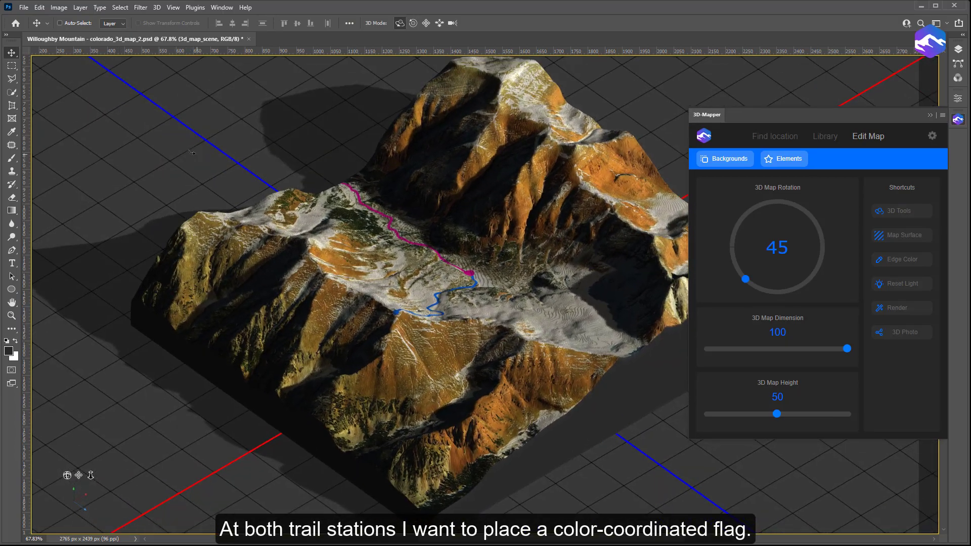
left_click(789, 158)
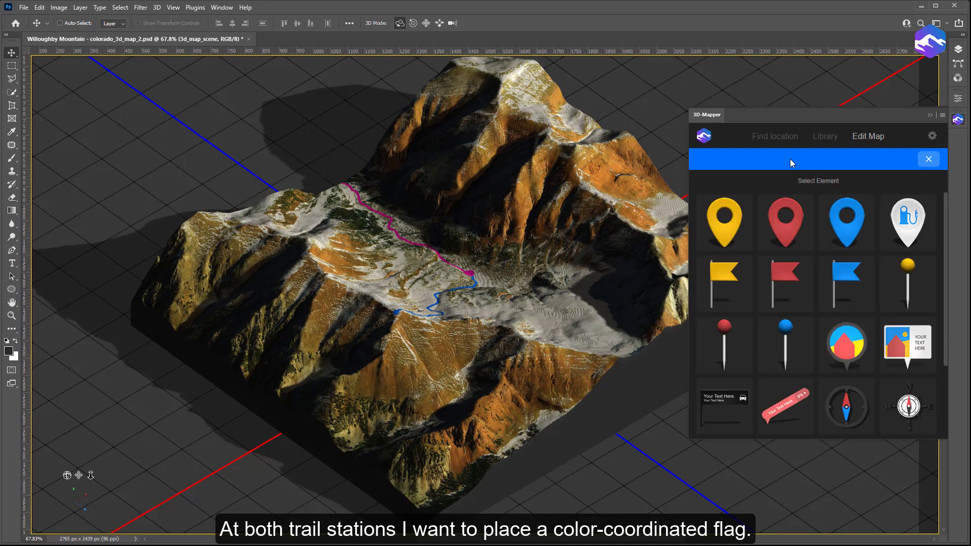
left_click(727, 273)
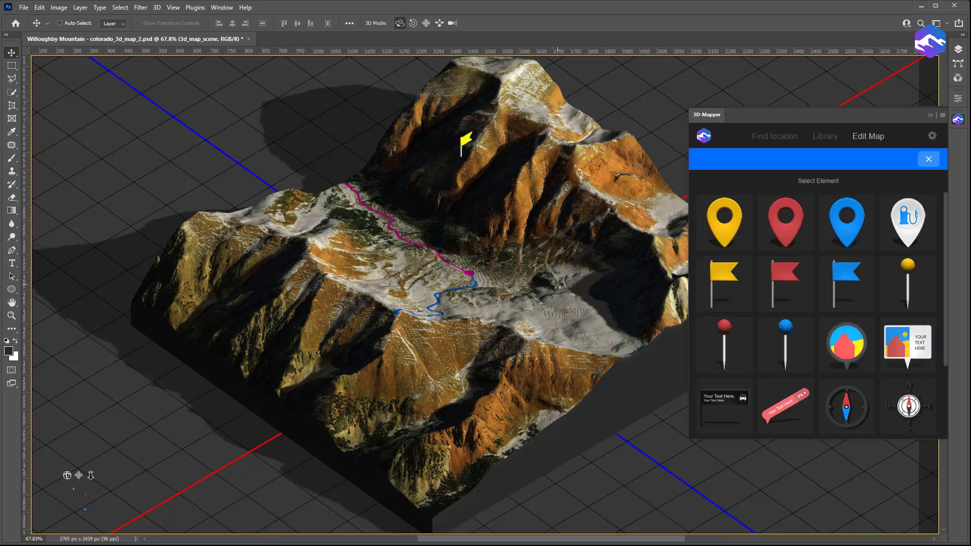
left_click(958, 120)
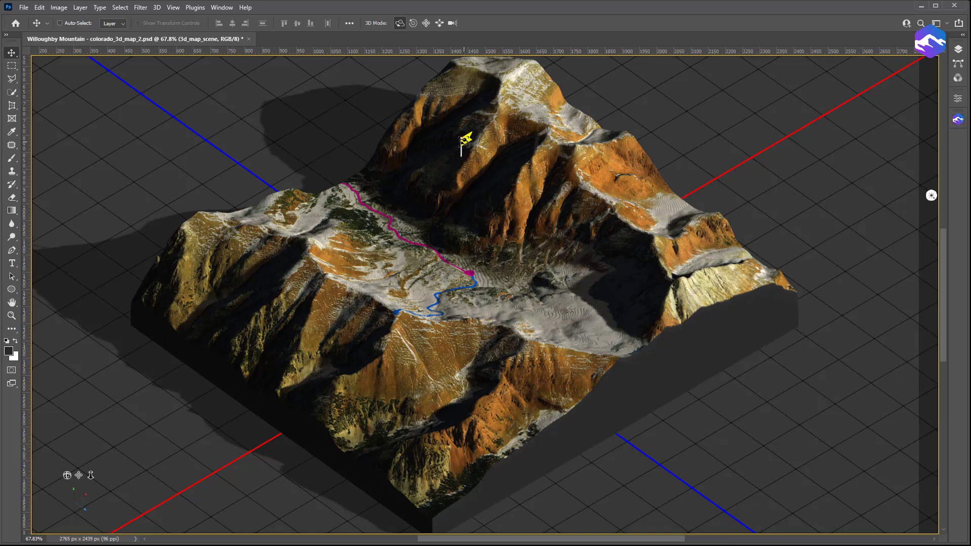
Move the yellow flag along its axes so its pole stands on the magenta circle where the two trails meet.
left_click(465, 138)
left_click_drag(466, 139, 449, 484)
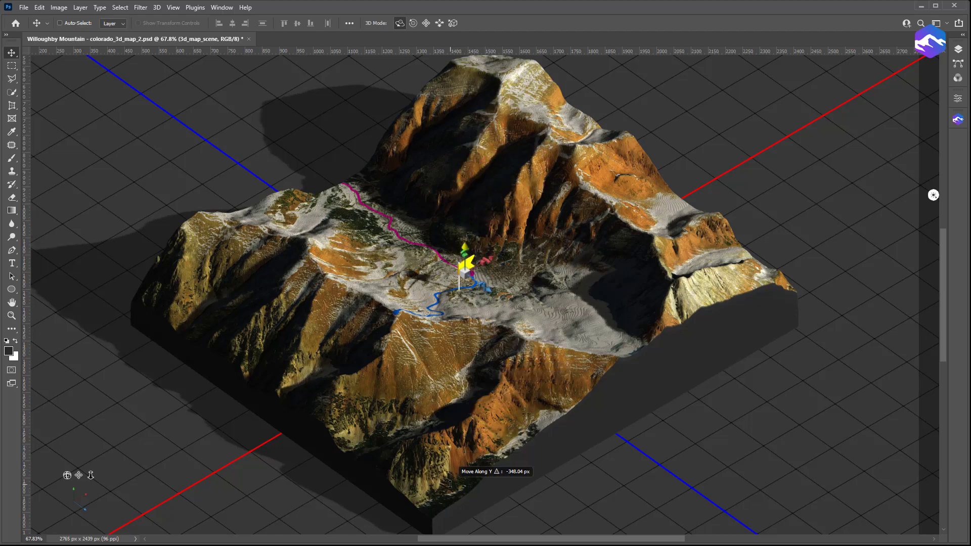
left_click_drag(445, 314, 445, 314)
mouse_move(487, 260)
left_mouse_down()
mouse_move(524, 273)
mouse_move(479, 267)
left_mouse_up()
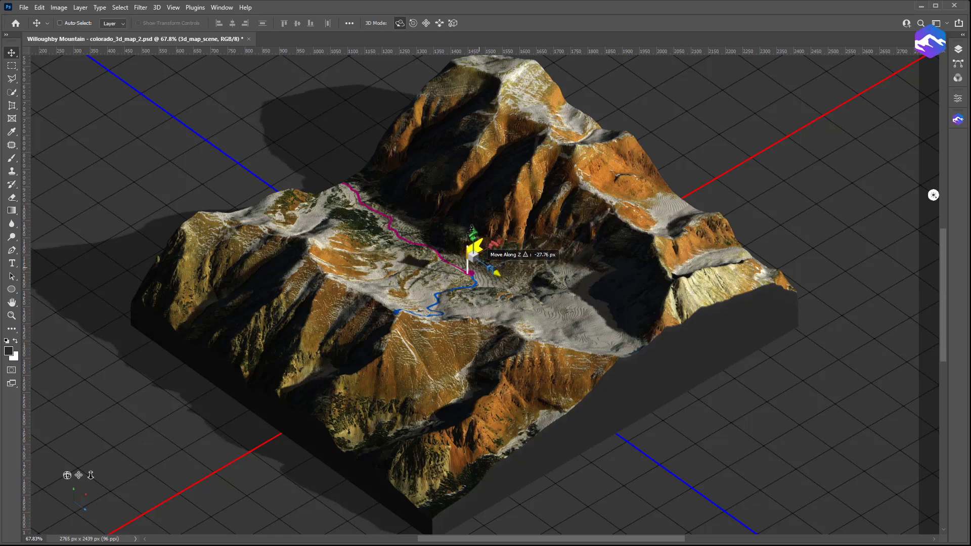
left_click_drag(473, 228, 510, 243)
left_click_drag(505, 278, 516, 241)
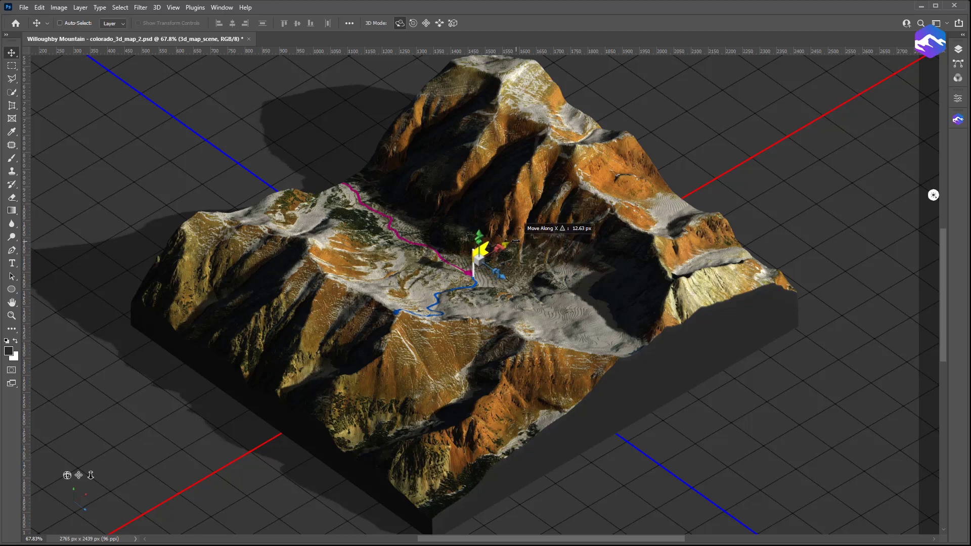
mouse_move(502, 274)
left_mouse_down()
mouse_move(491, 272)
mouse_move(510, 247)
mouse_move(516, 270)
left_mouse_up()
left_click_drag(522, 261, 513, 254)
left_click_drag(510, 252, 488, 283)
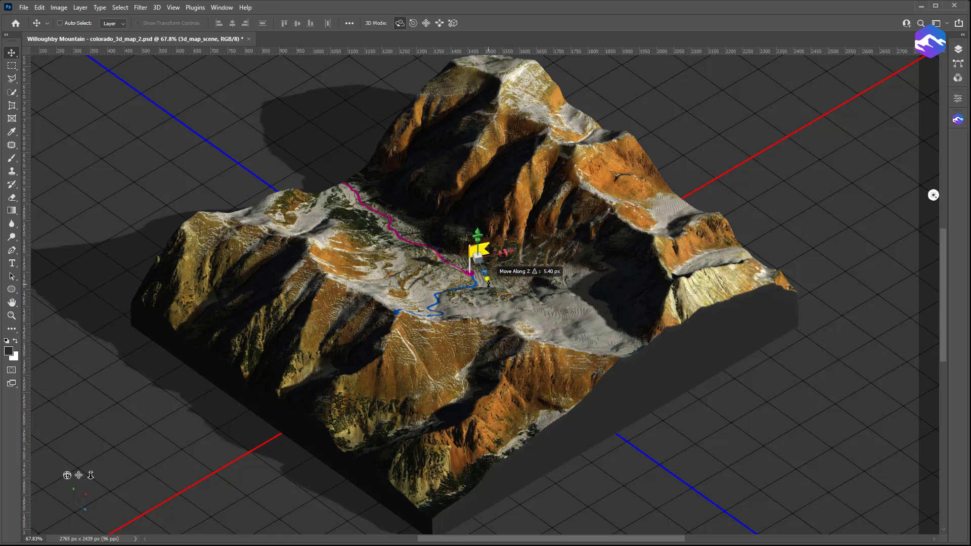
Collapse the groups in the 3D scene list and open the yellow flag material's base color texture for editing.
left_click(959, 78)
left_click_drag(886, 117, 808, 117)
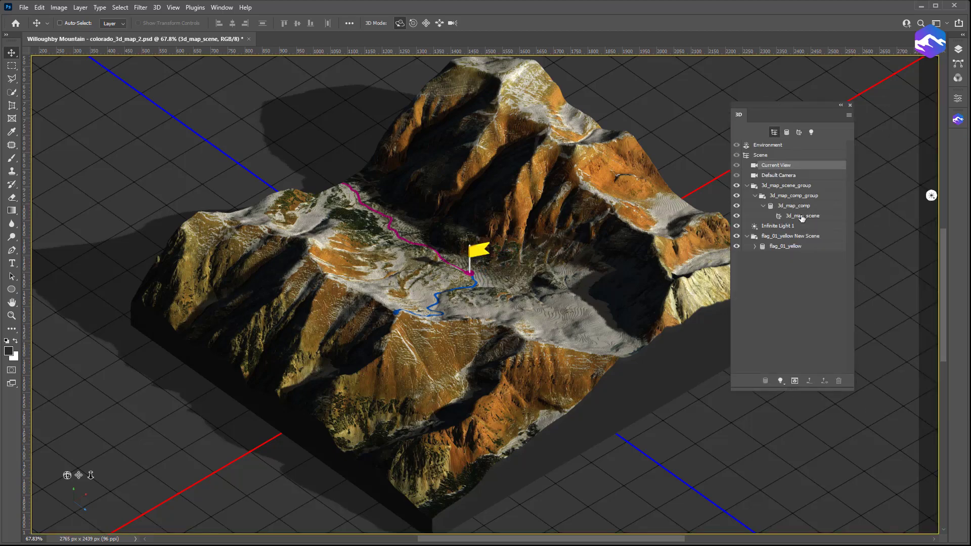
left_click(748, 206)
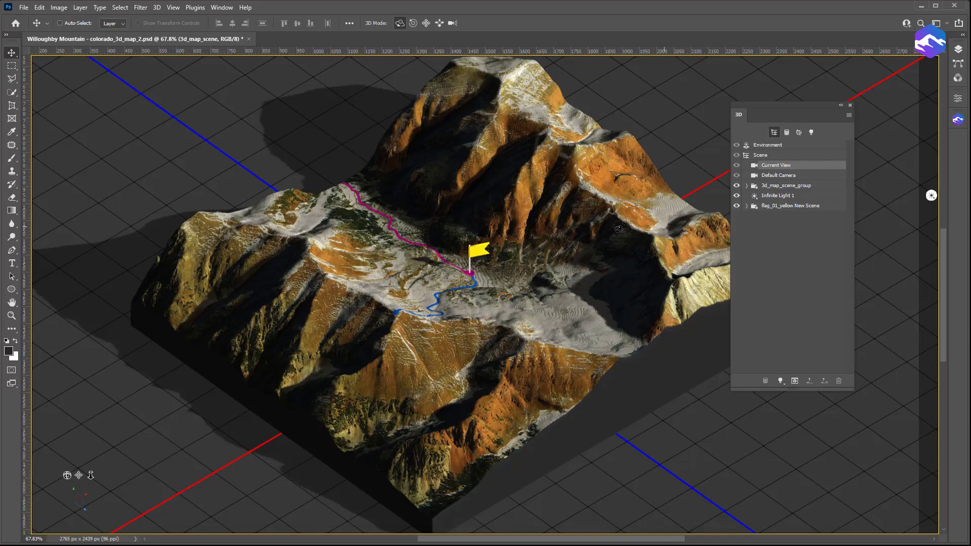
left_click(478, 251)
right_click(479, 250)
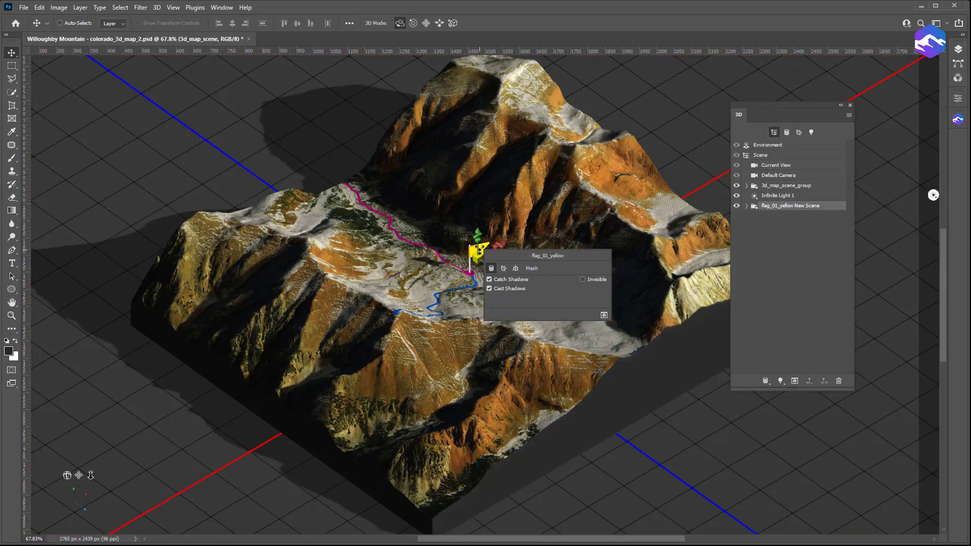
left_click(503, 269)
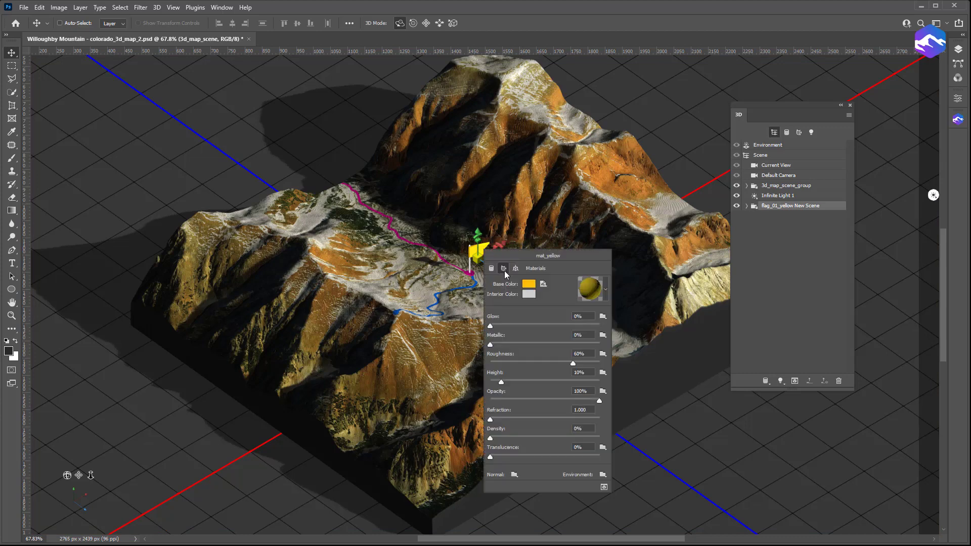
left_click(544, 284)
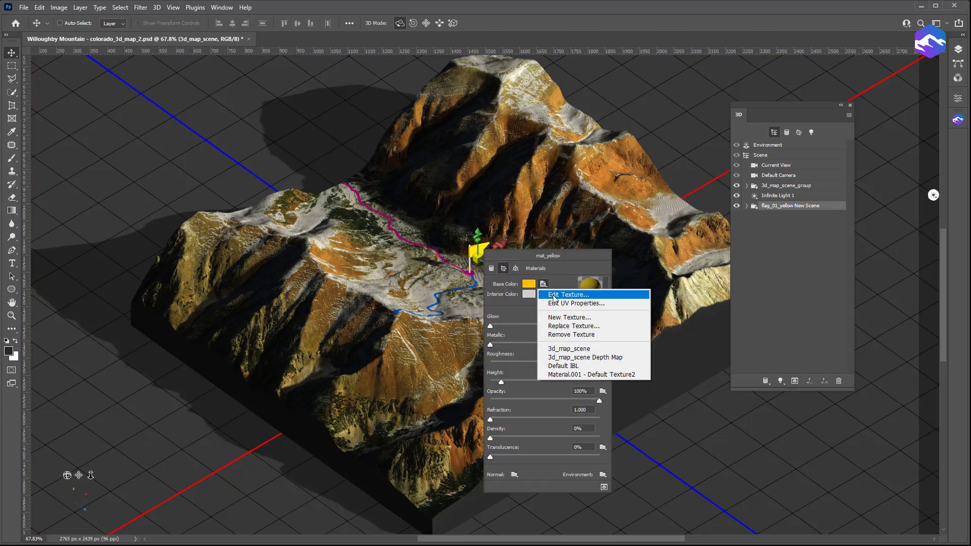
left_click(553, 295)
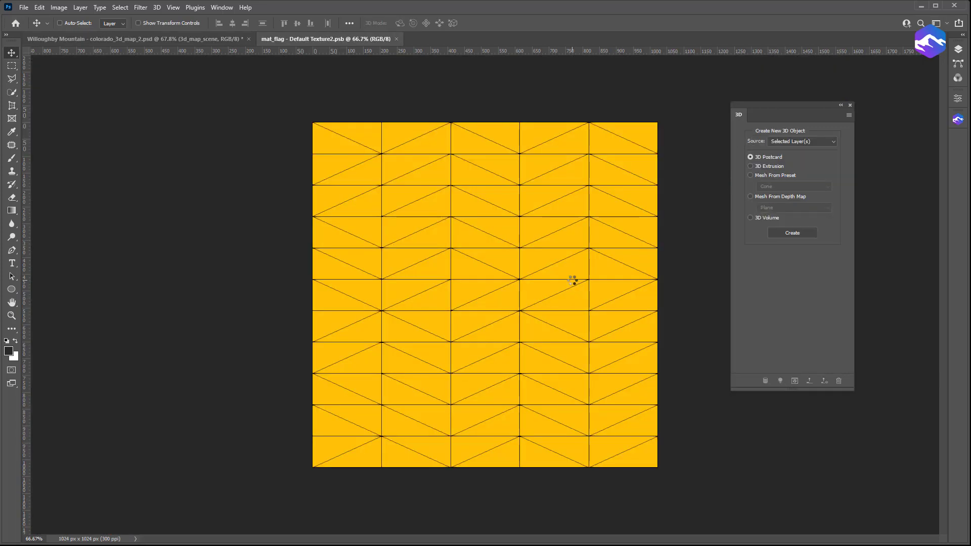
Cover the flag texture with a solid color fill layer in magenta de00ff.
left_click(959, 50)
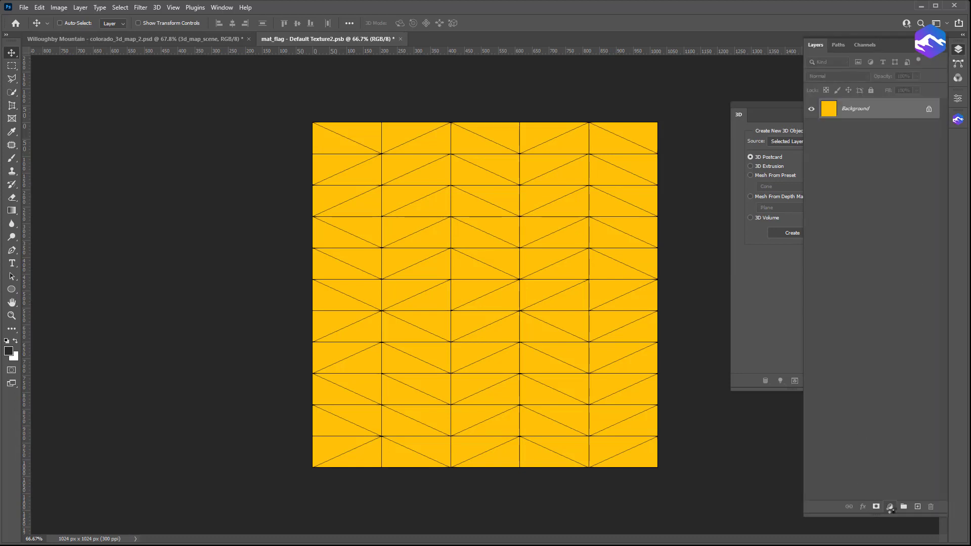
left_click(891, 506)
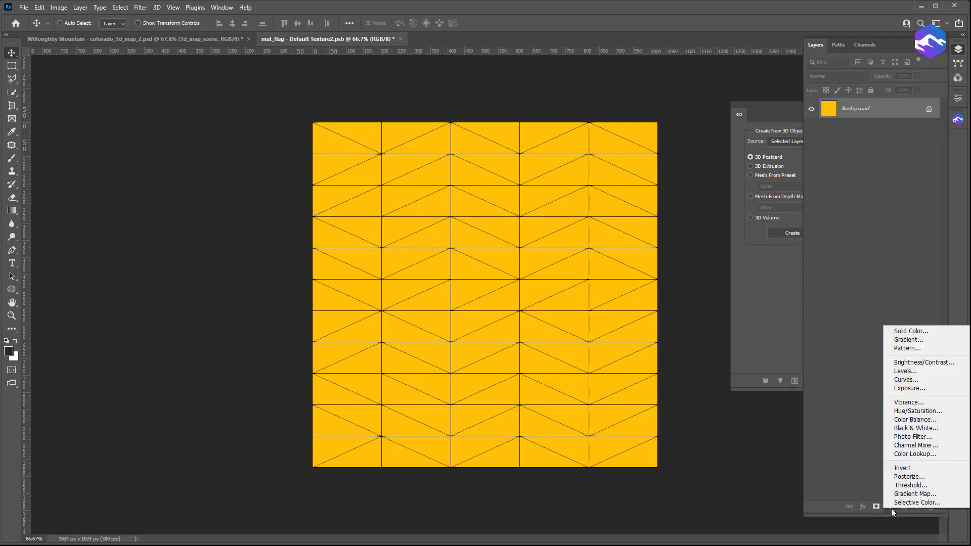
left_click(899, 331)
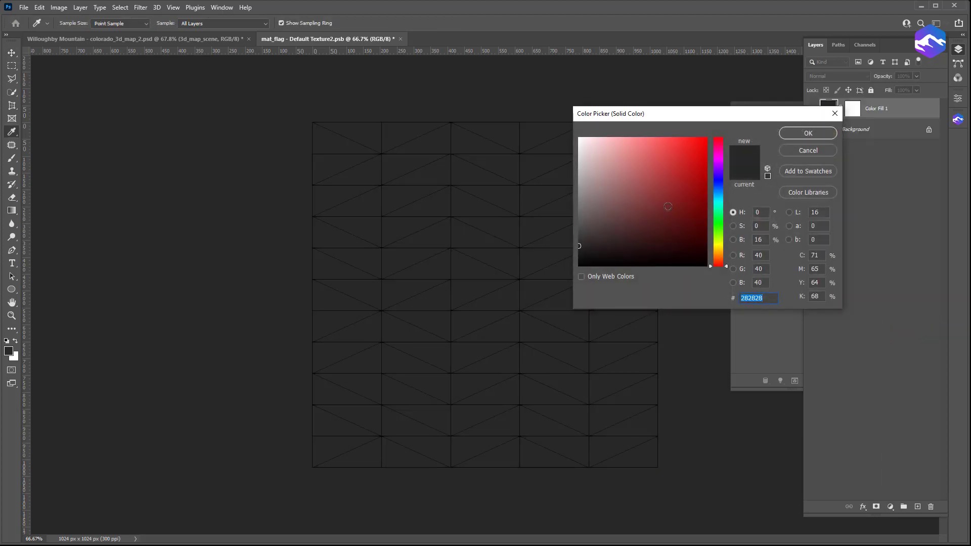
left_click(719, 165)
left_click_drag(705, 140, 721, 162)
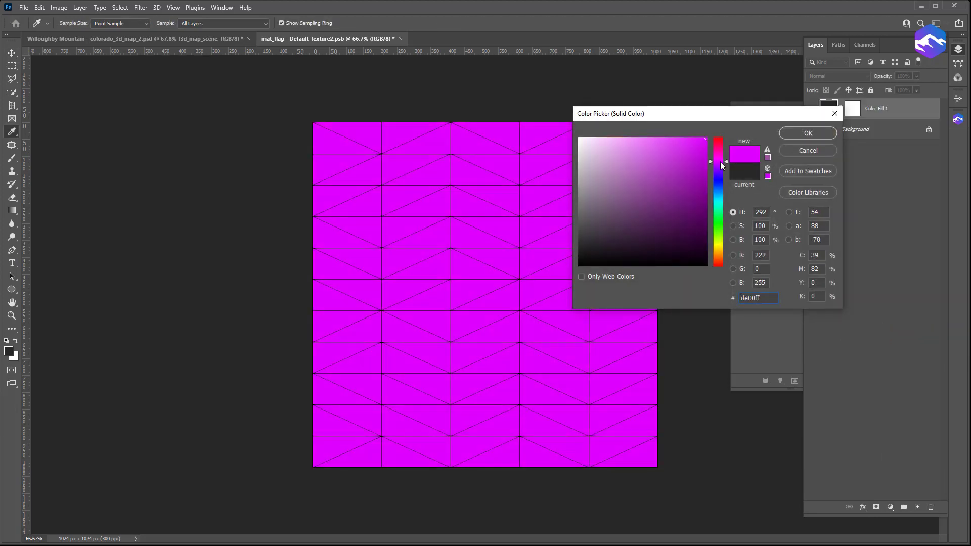
left_click(805, 132)
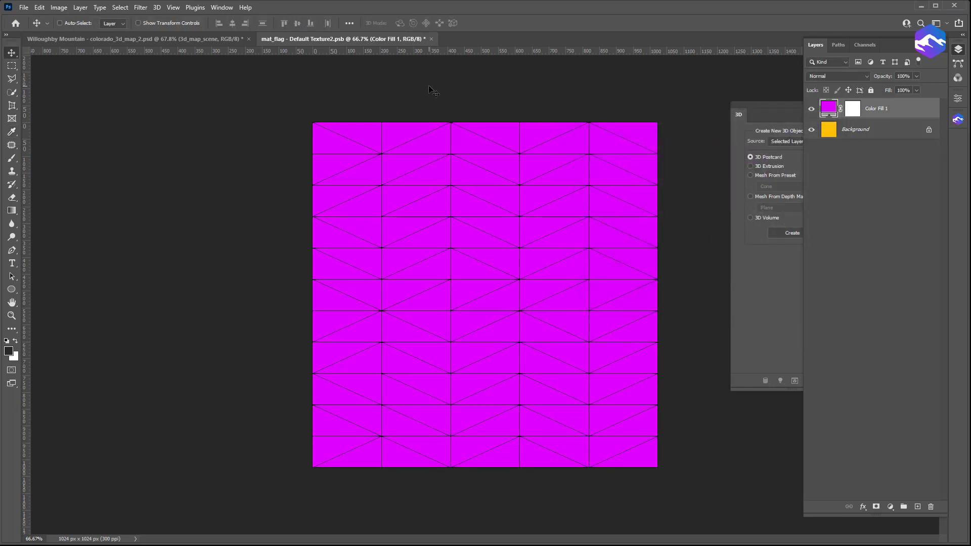
Save and close the mat_flag texture document to apply the magenta color to the flag.
left_click(431, 39)
left_click(426, 206)
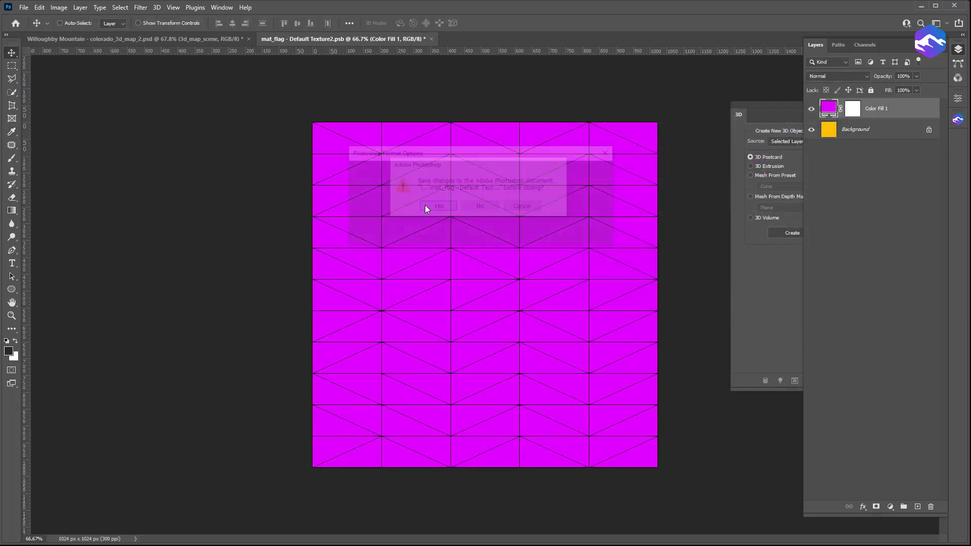
left_click(597, 171)
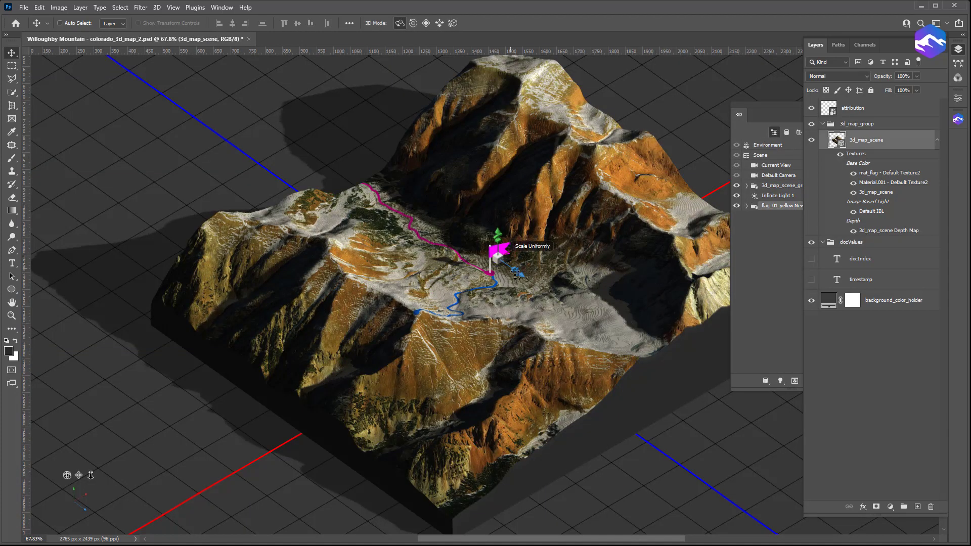
Duplicate the flag_01_yellow New Scene group in the 3D scene.
left_click(958, 49)
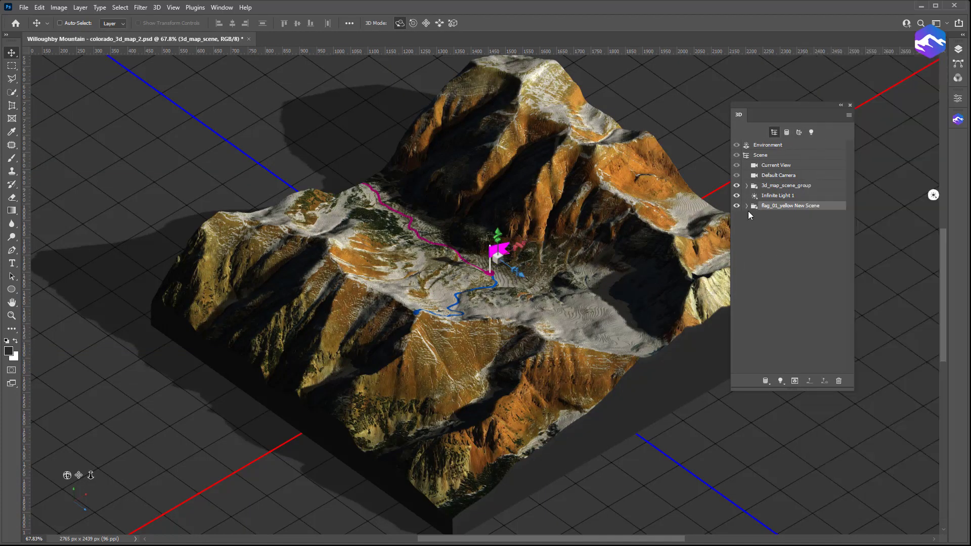
right_click(789, 206)
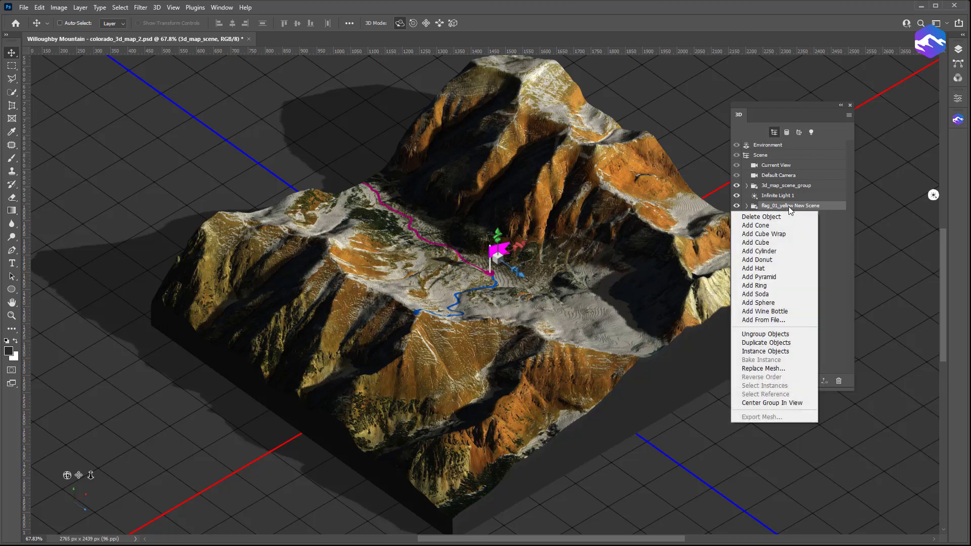
left_click(777, 344)
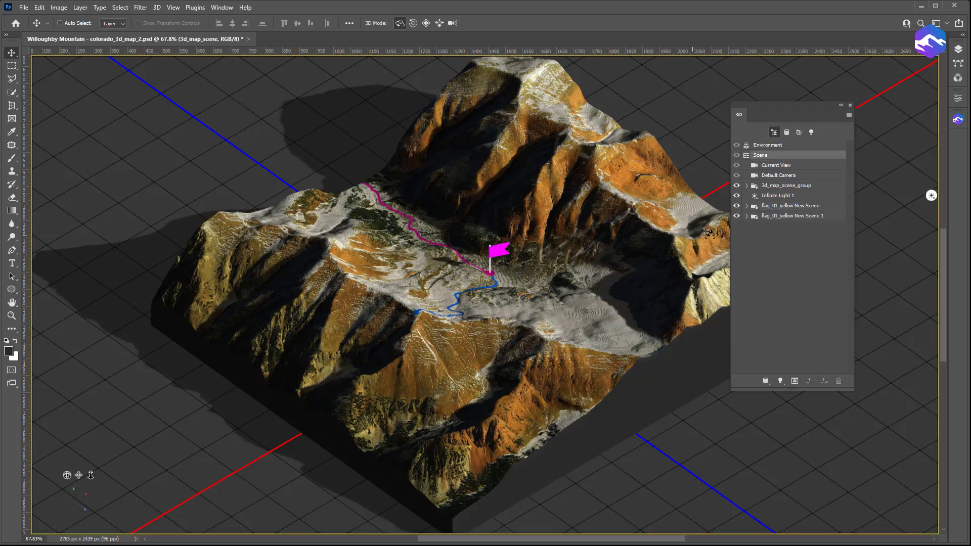
Move the duplicated flag along its axes onto the blue circle at the end of the blue trail.
left_click(784, 216)
left_click_drag(521, 275, 705, 403)
left_click_drag(560, 276, 560, 120)
left_click_drag(582, 218, 231, 332)
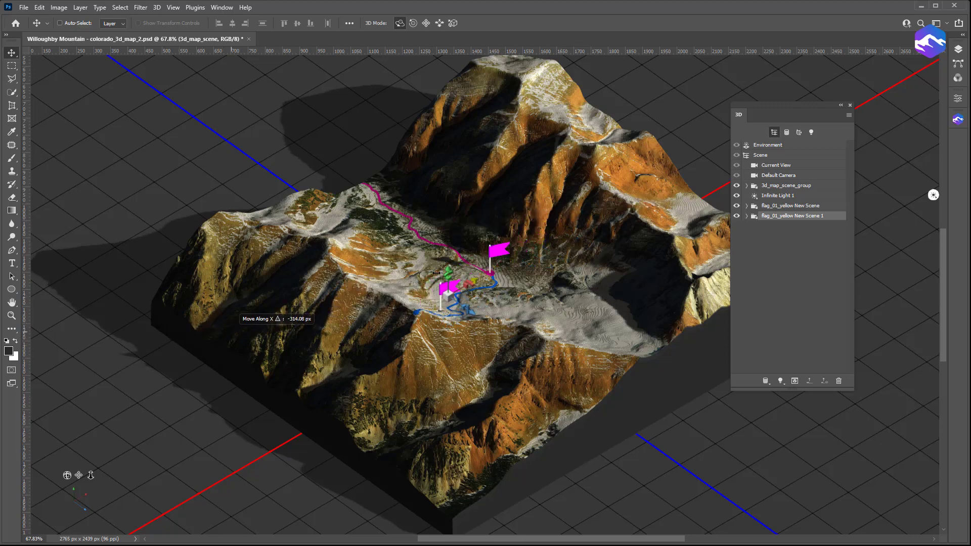
left_click_drag(449, 269, 394, 302)
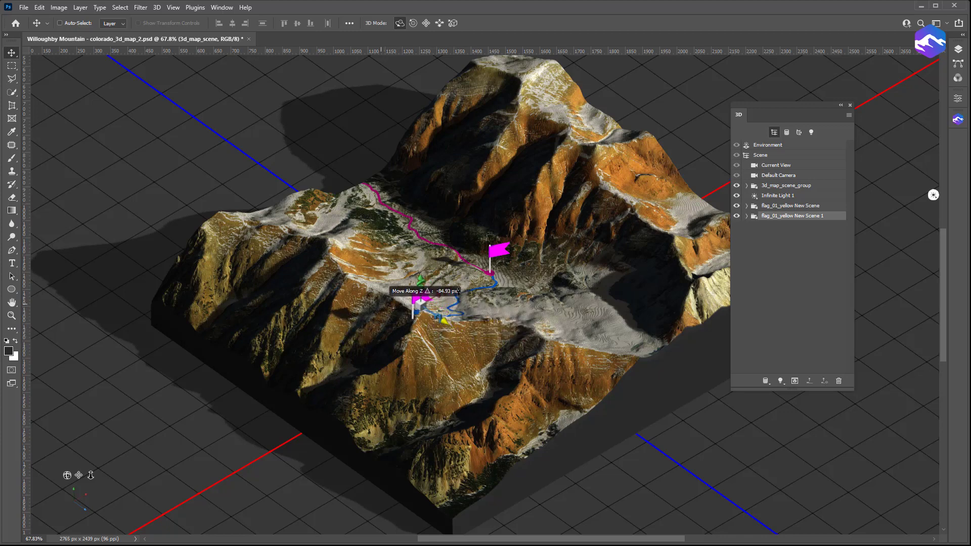
left_click_drag(459, 291, 462, 270)
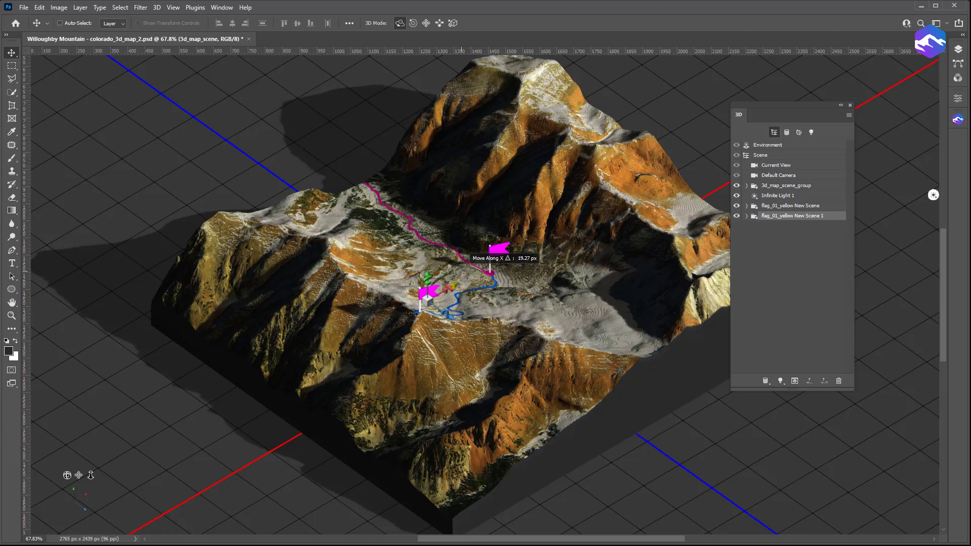
key("ctrl+1")
left_click_drag(421, 317, 418, 314)
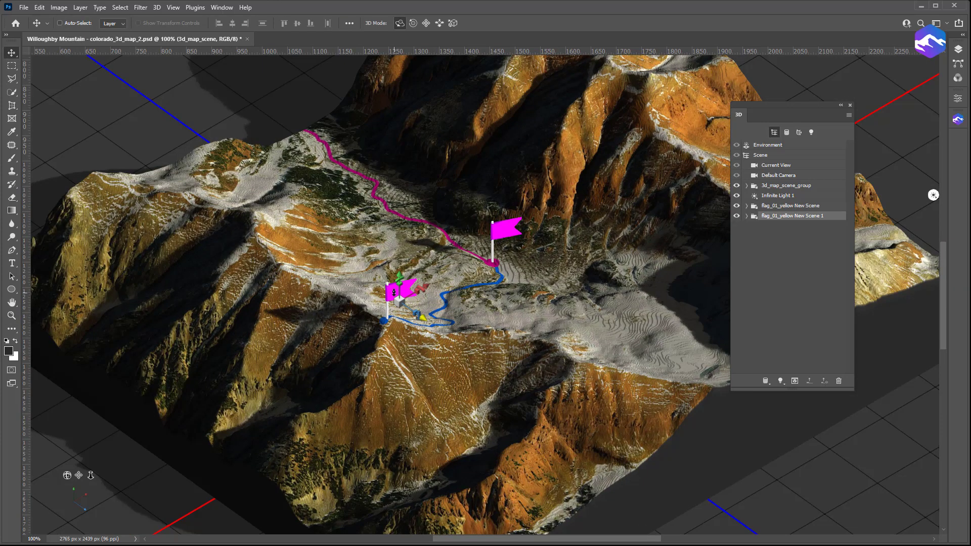
Open the duplicated flag's base color texture and change its color fill layer to blue 006cff.
right_click(400, 292)
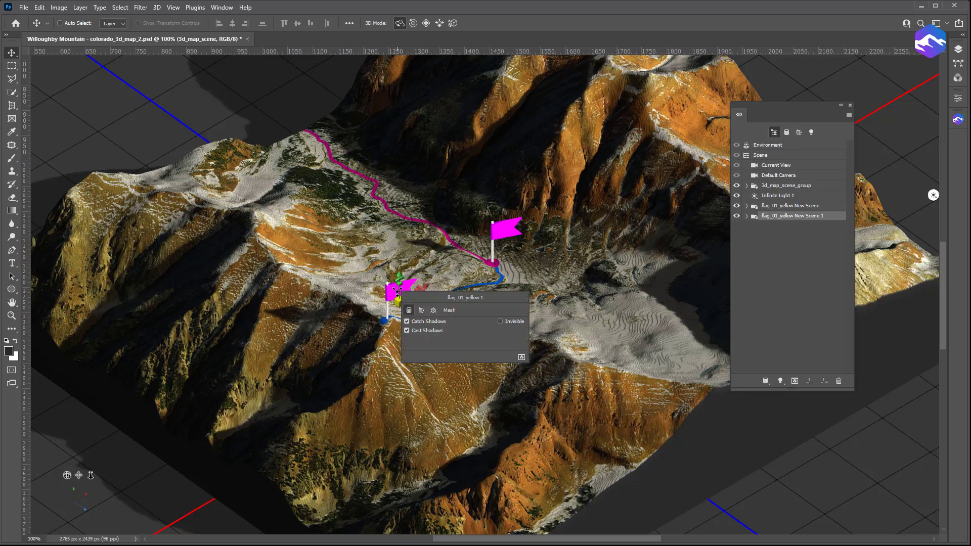
left_click(421, 314)
left_click(461, 325)
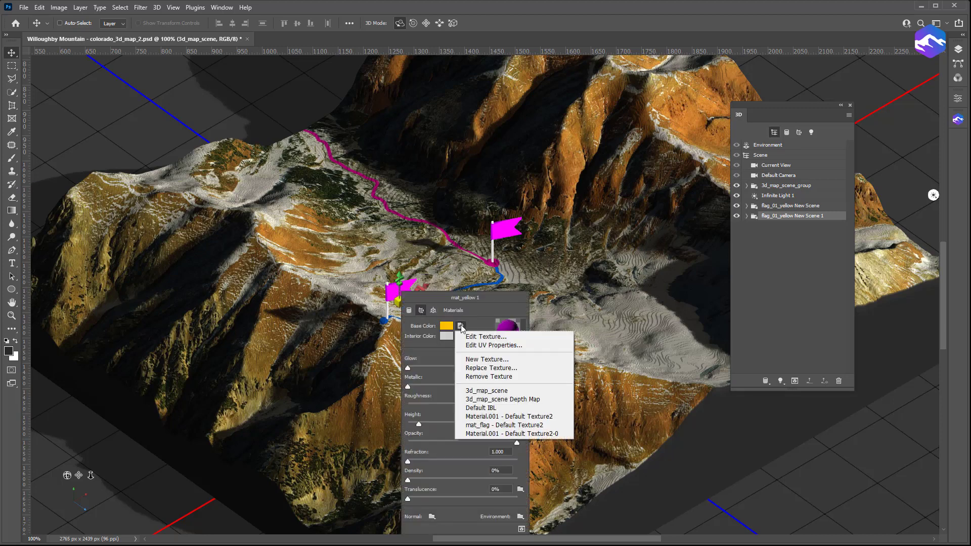
left_click(468, 337)
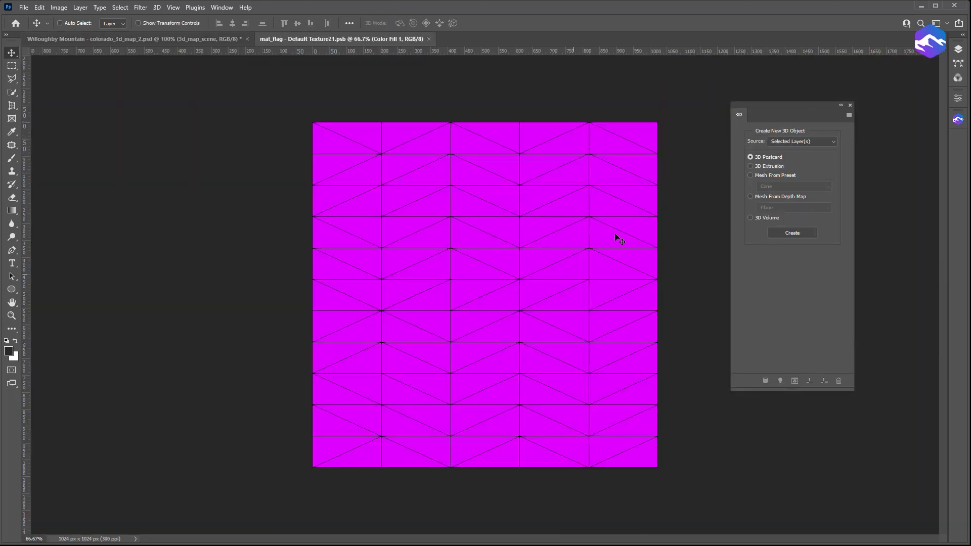
left_click(958, 49)
double_click(829, 108)
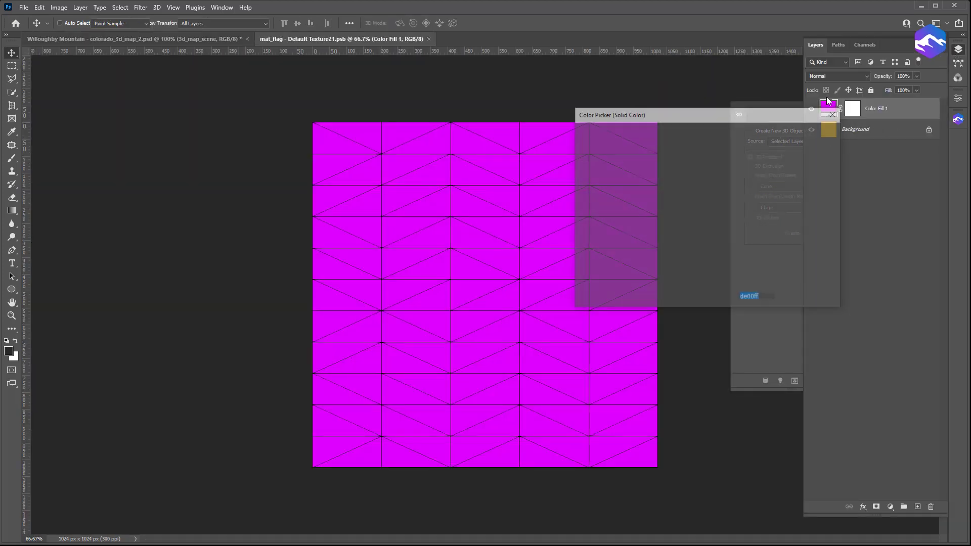
left_click_drag(717, 175, 719, 190)
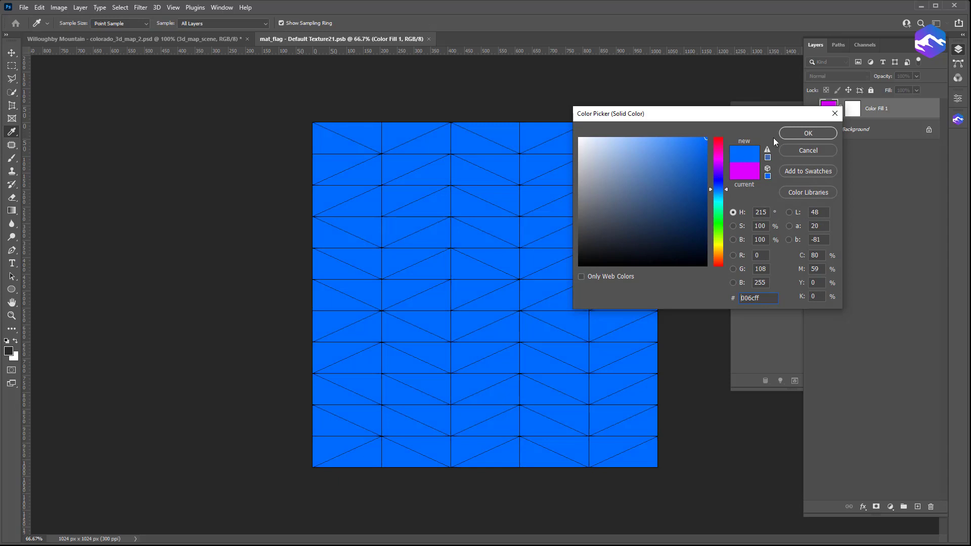
left_click(794, 136)
Save and close the flag texture document to apply the blue color to the duplicated flag.
key("v")
left_click(958, 49)
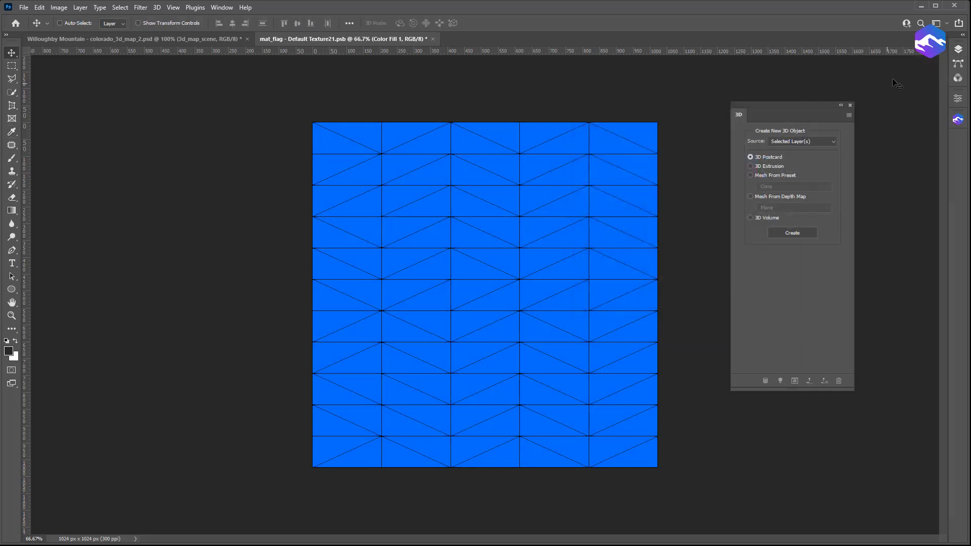
left_click(432, 39)
left_click(438, 209)
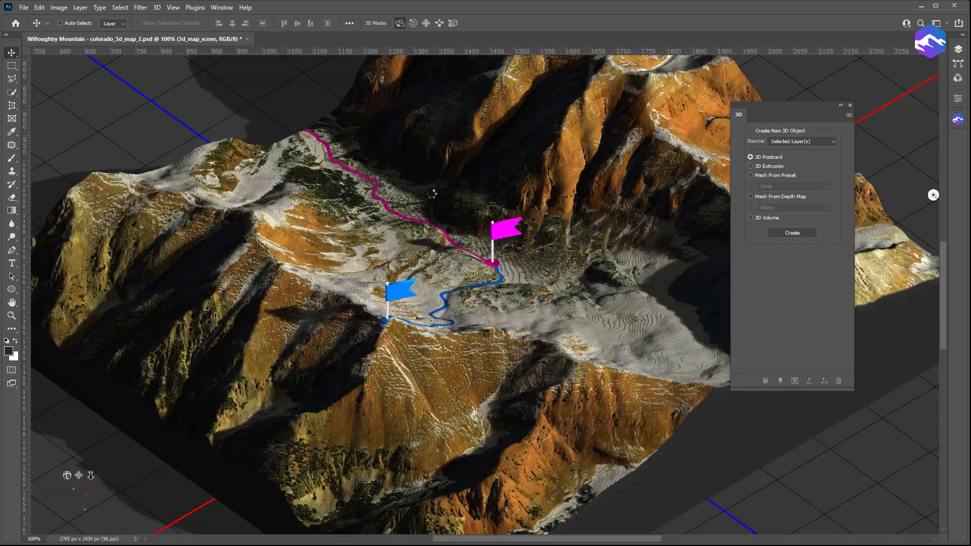
Deselect the flag, fit the whole map in view, dock the 3D panel as an icon and slightly rotate the camera.
left_click(770, 494)
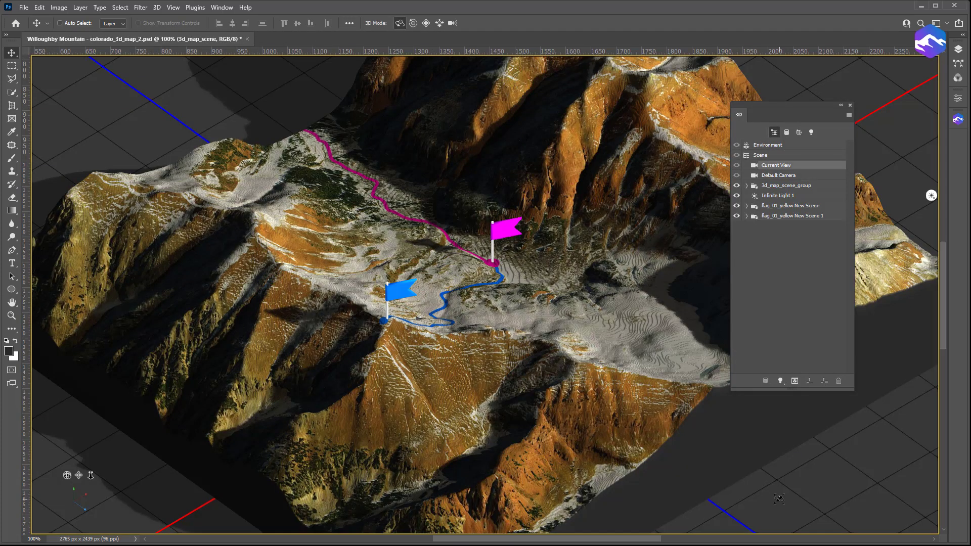
left_click(11, 315)
left_click_drag(454, 272, 426, 272)
left_click(12, 53)
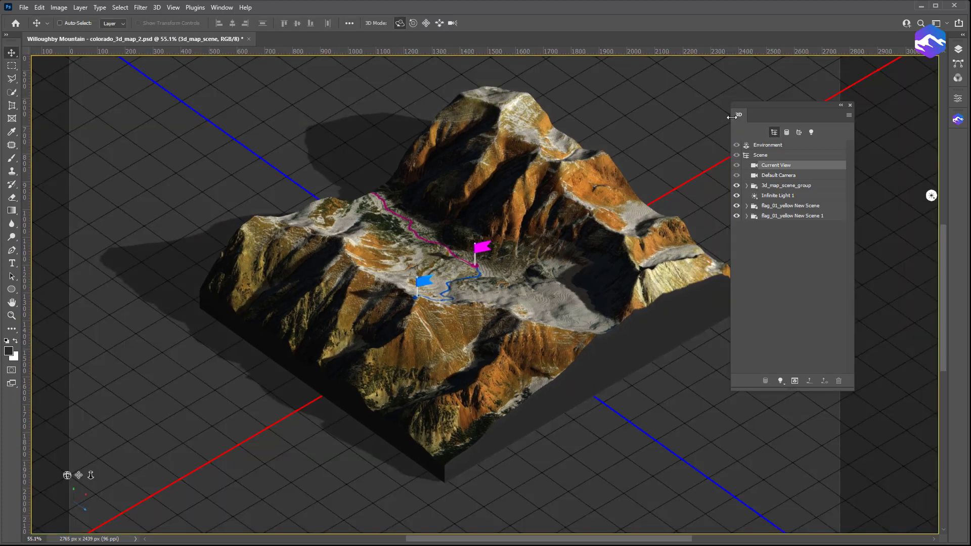
left_click_drag(732, 117, 958, 139)
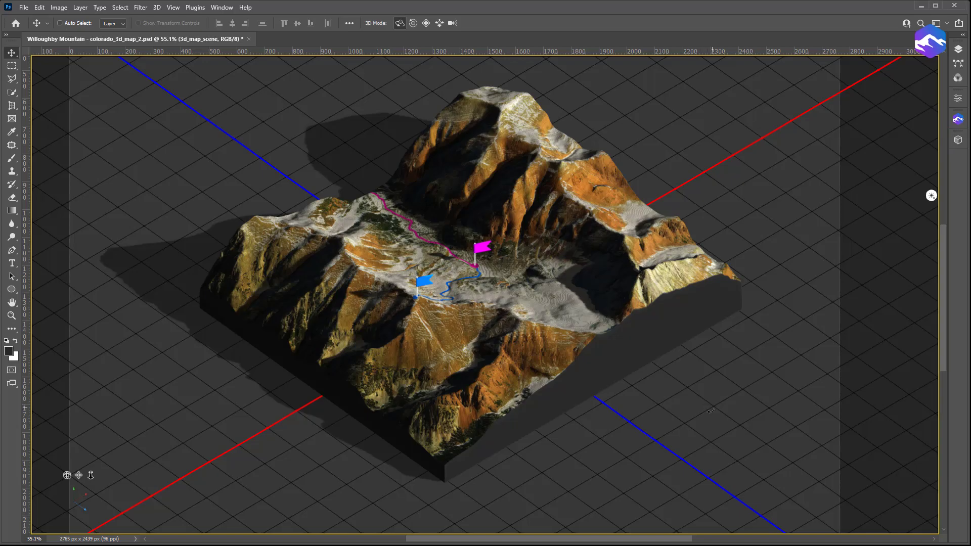
mouse_move(711, 411)
left_mouse_down()
mouse_move(667, 401)
mouse_move(710, 408)
left_mouse_up()
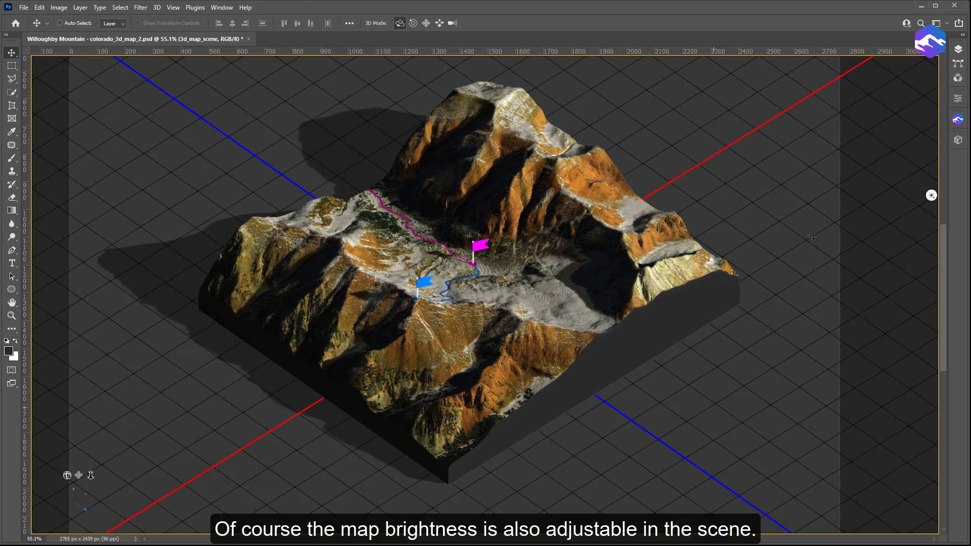
Add a Curves adjustment layer above 3d_map_scene and brighten it with a curve point at input 147, output 183.
left_click(958, 51)
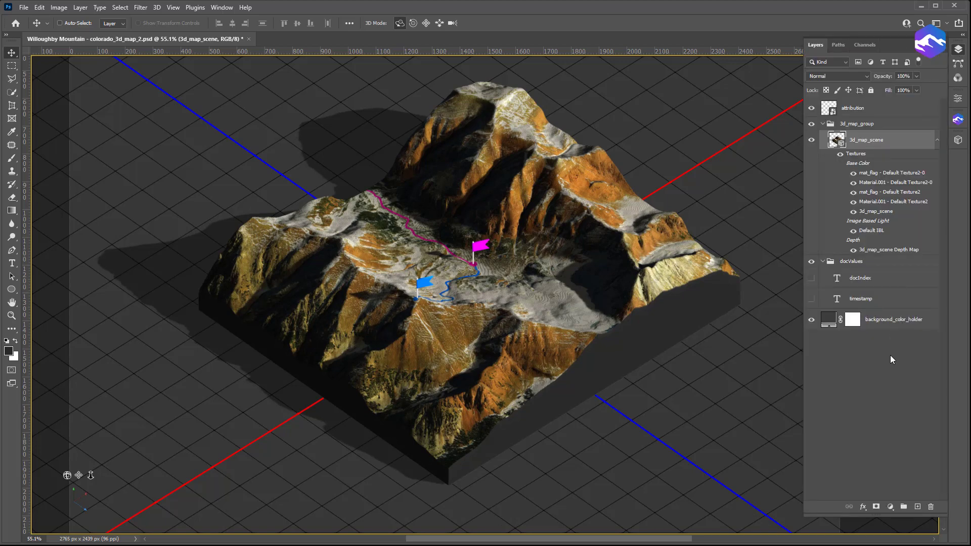
left_click(890, 507)
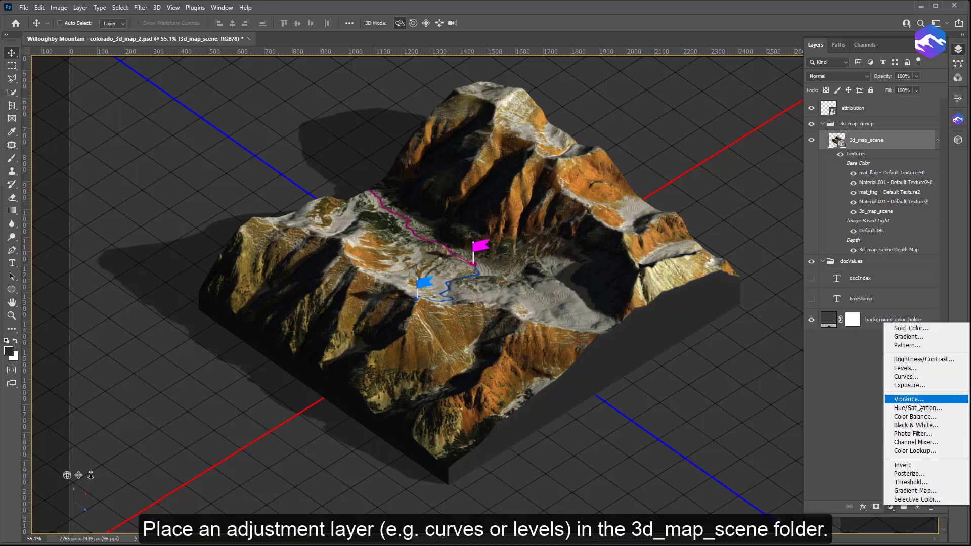
left_click(922, 377)
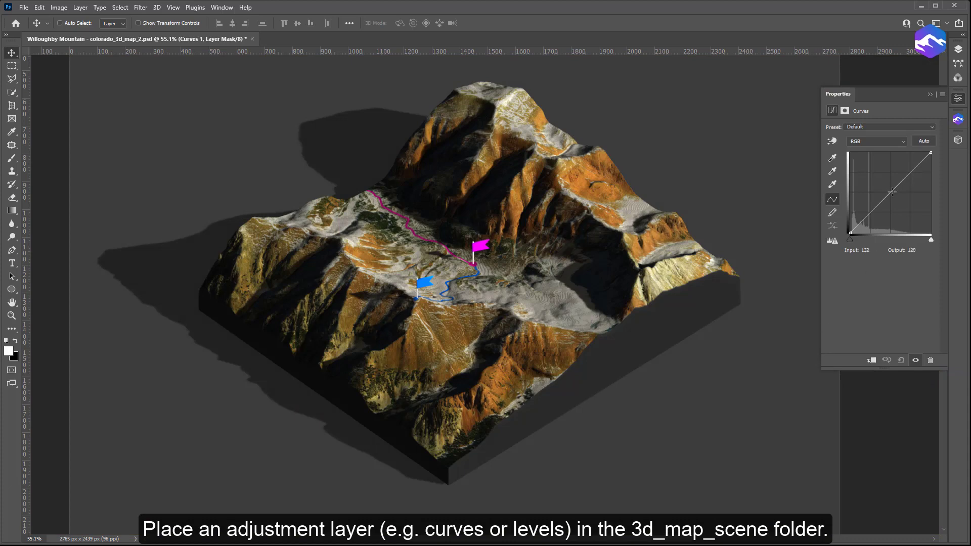
left_click_drag(893, 192, 897, 175)
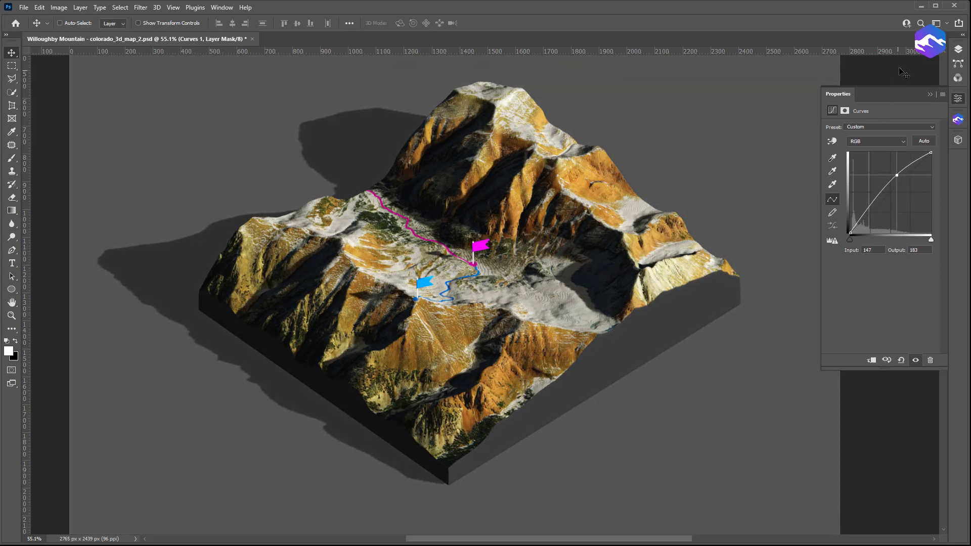
Set the blend mode of 3d_map_group to Normal to limit the brightening to the 3D map.
left_click(959, 49)
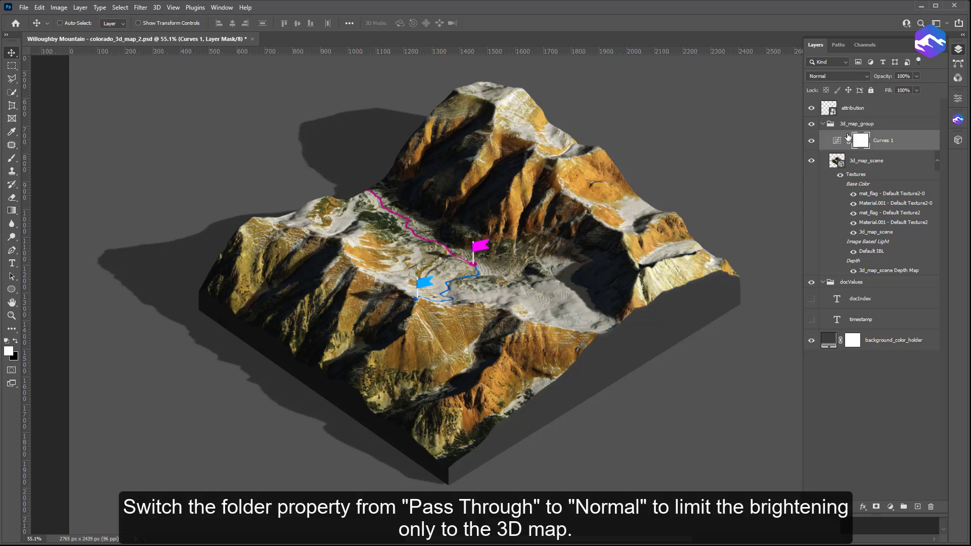
left_click(879, 125)
left_click(823, 123)
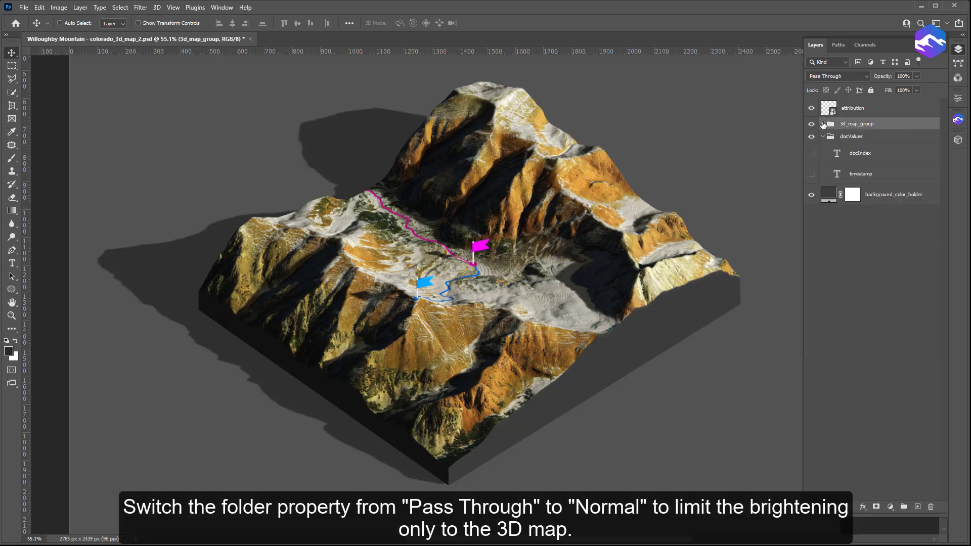
left_click(823, 77)
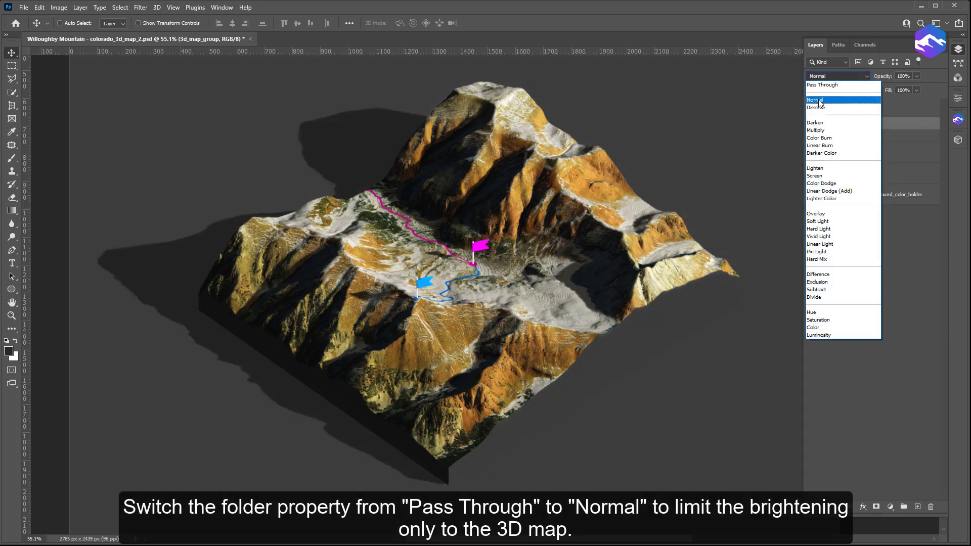
left_click(820, 101)
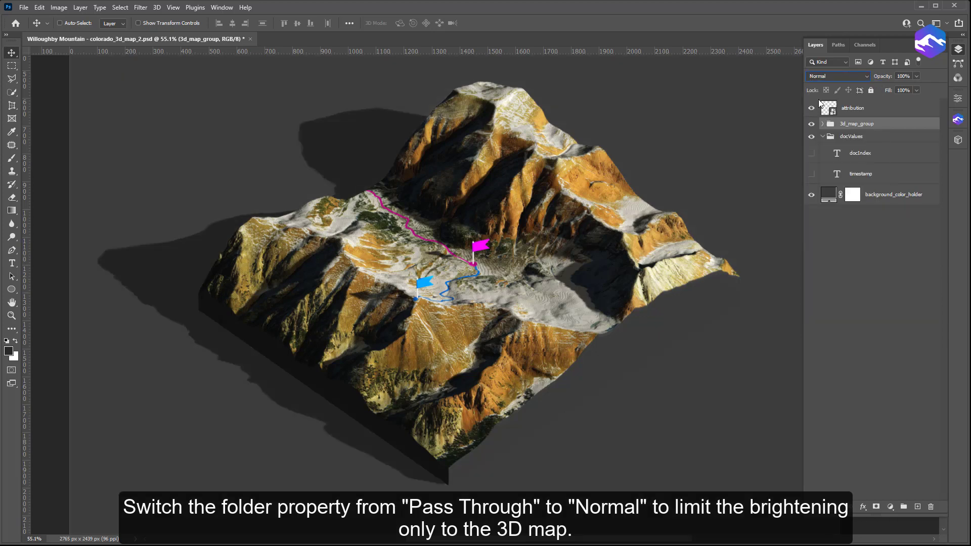
Fine-tune the Curves 1 adjustment inside 3d_map_group, moving its curve point to input 150, output 183.
left_click(824, 126)
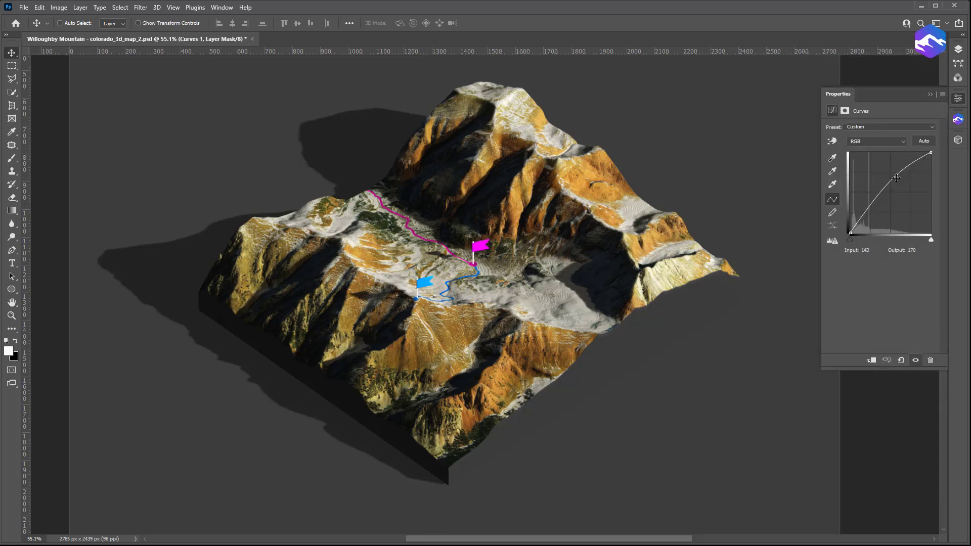
mouse_move(897, 178)
left_mouse_down()
mouse_move(900, 195)
mouse_move(891, 172)
mouse_move(899, 175)
left_mouse_up()
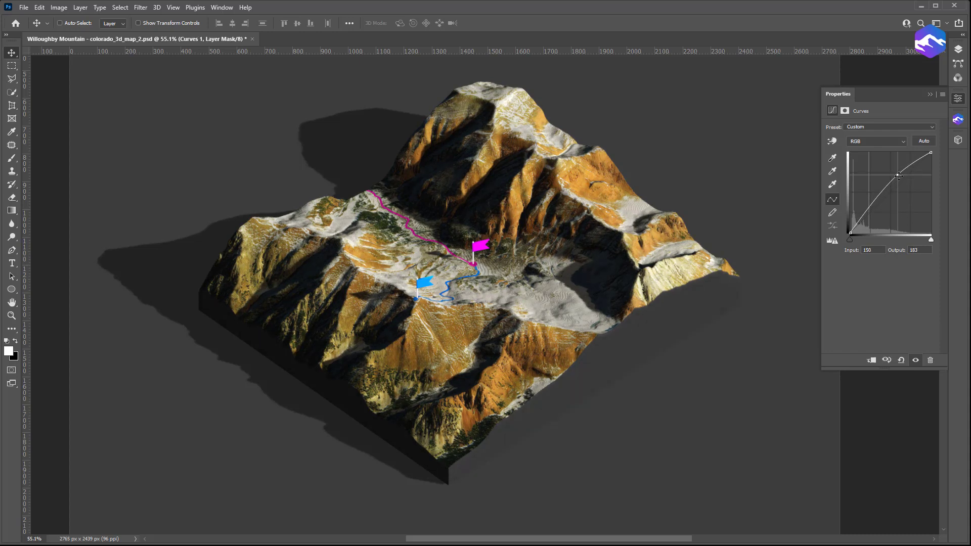
left_click(958, 100)
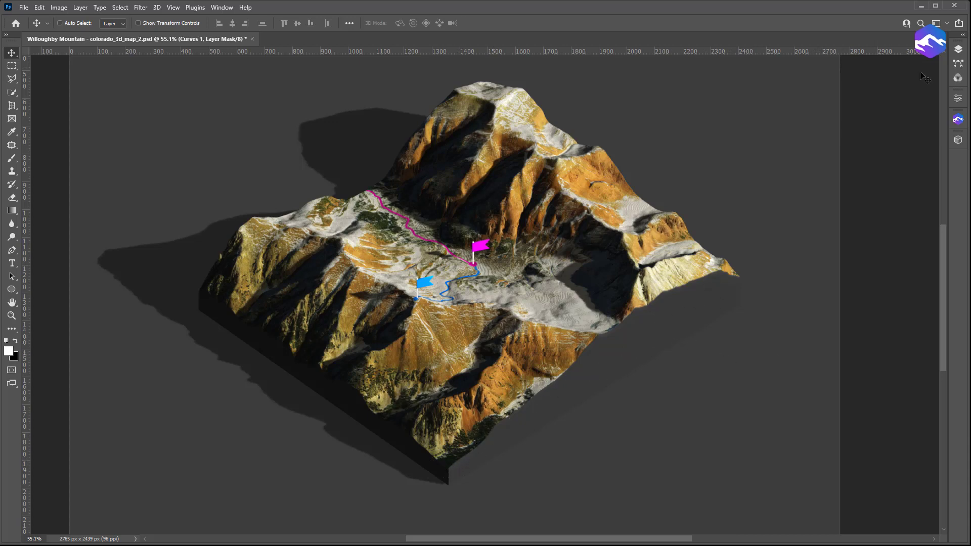
Set the 3D map's edge color to a dark brown based on a color sampled from the map texture.
left_click(960, 123)
left_click(871, 137)
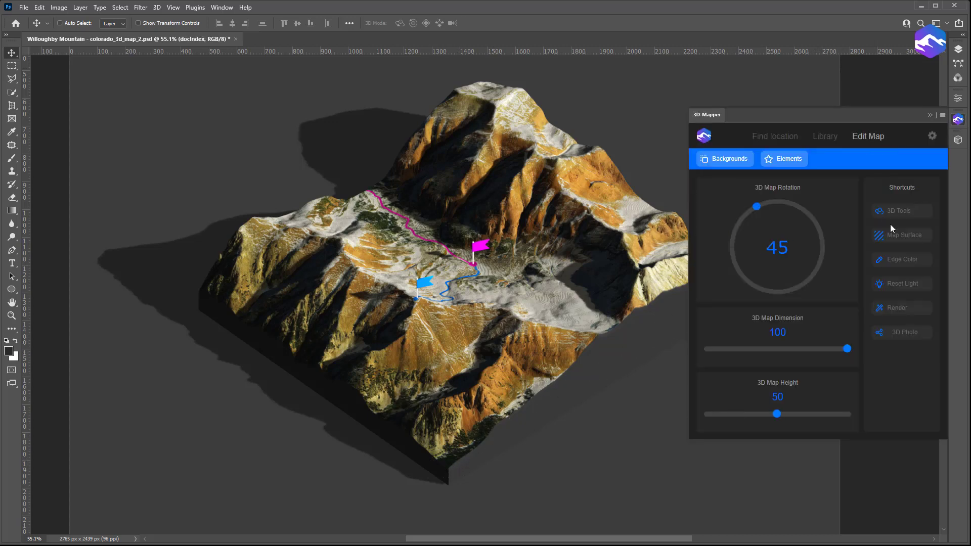
left_click(918, 262)
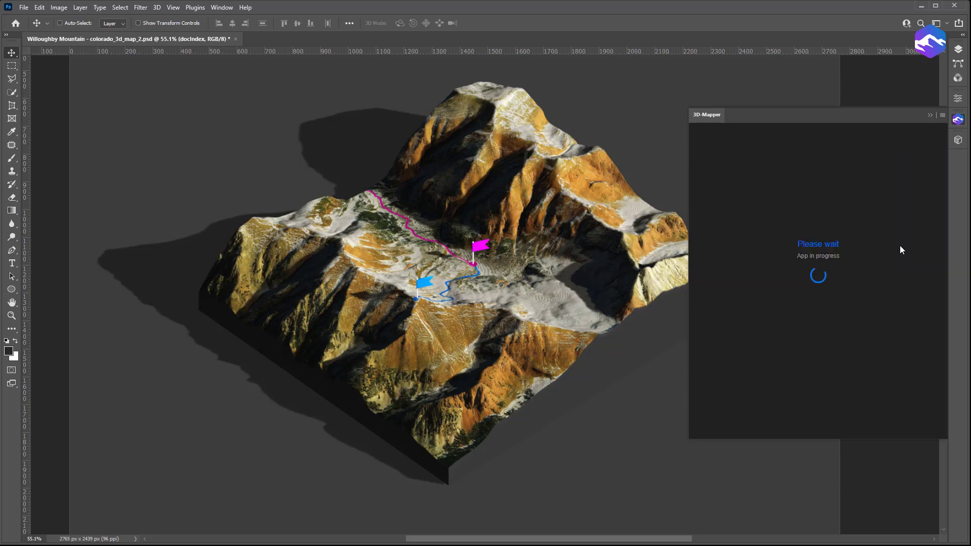
left_click(541, 348)
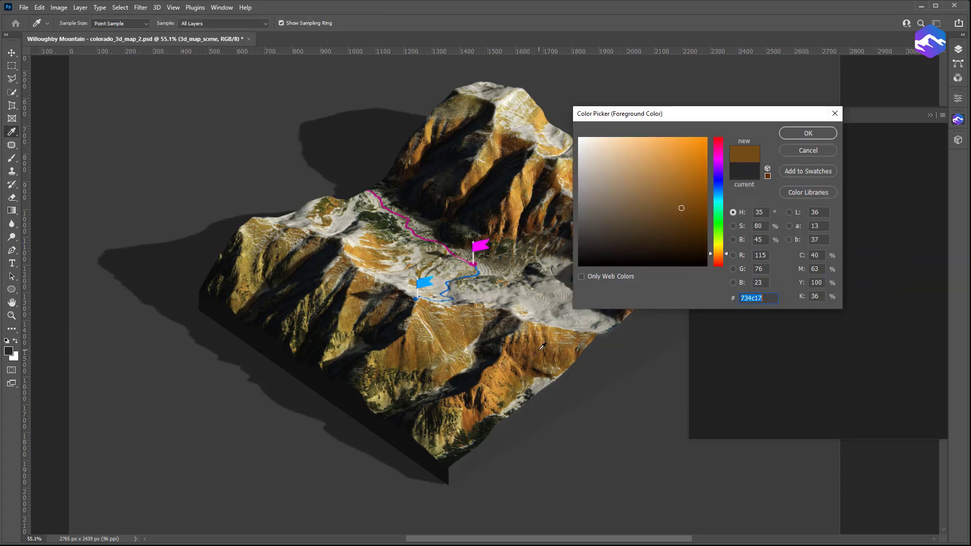
mouse_move(667, 232)
left_mouse_down()
mouse_move(651, 231)
mouse_move(658, 235)
left_mouse_up()
left_click(809, 133)
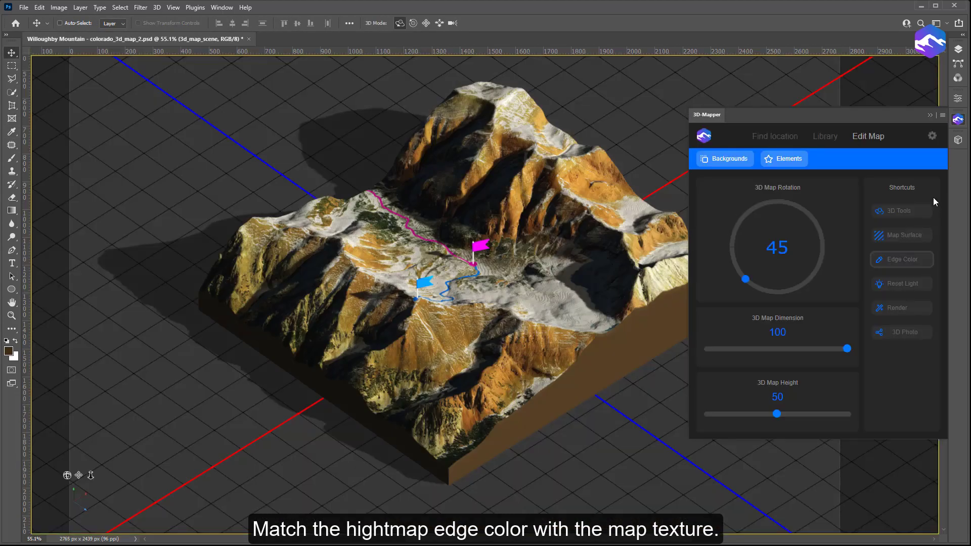
left_click(958, 121)
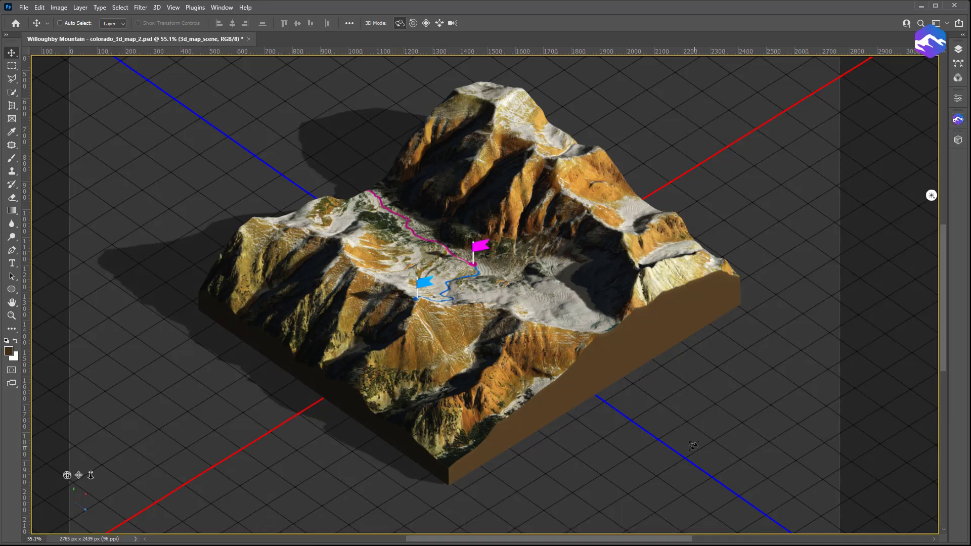
Tilt the camera to a lower angle and add the black text sign element from 3D-Mapper to the map scene.
mouse_move(714, 412)
left_mouse_down()
mouse_move(556, 420)
mouse_move(582, 355)
mouse_move(725, 404)
mouse_move(717, 377)
mouse_move(713, 406)
left_mouse_up()
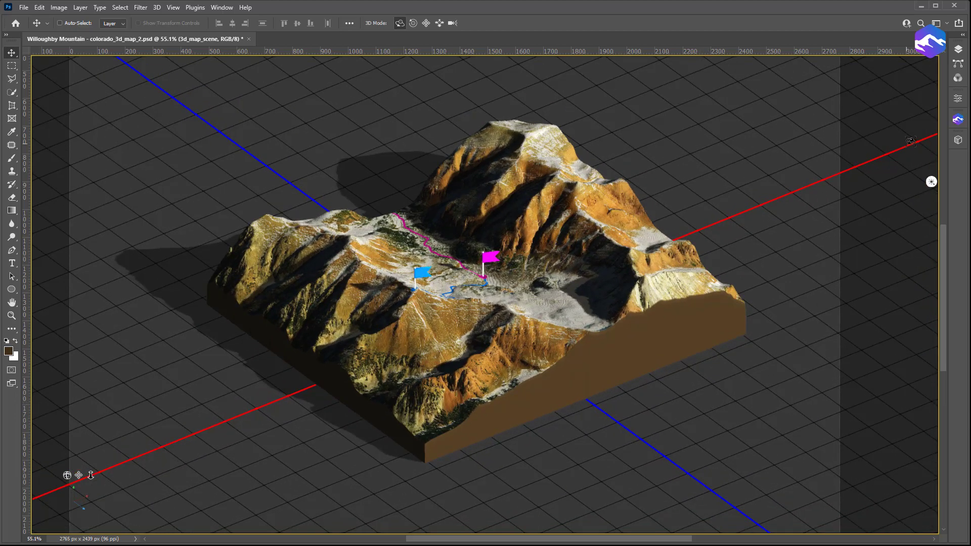
left_click(959, 119)
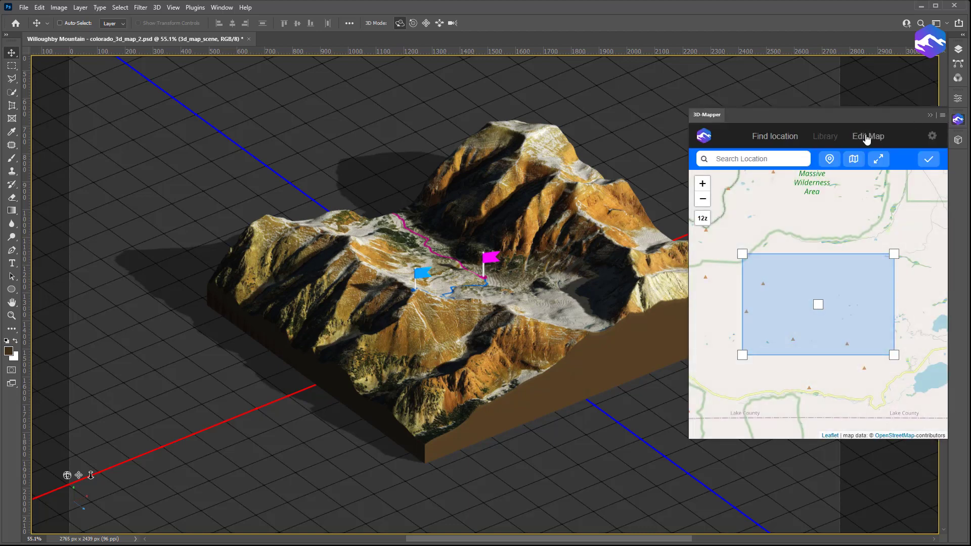
left_click(868, 136)
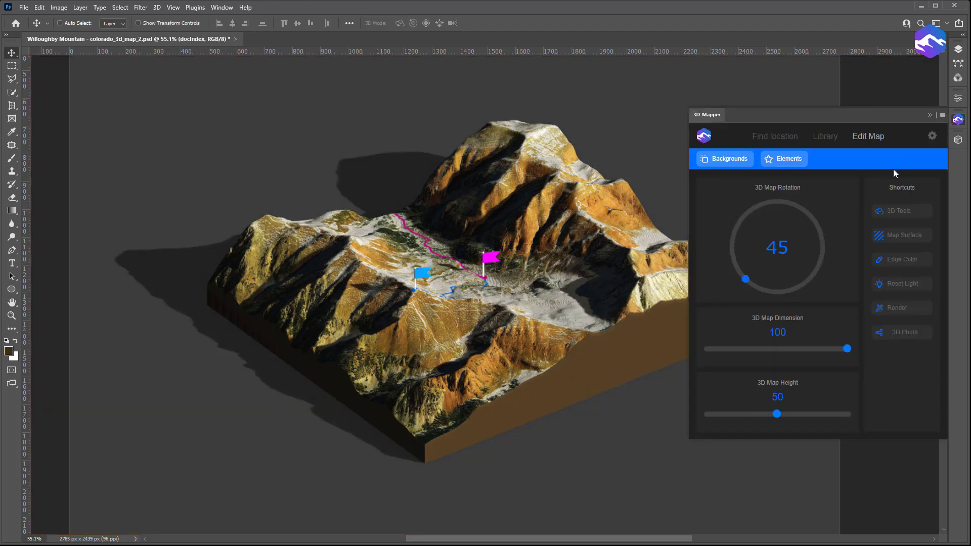
left_click(786, 161)
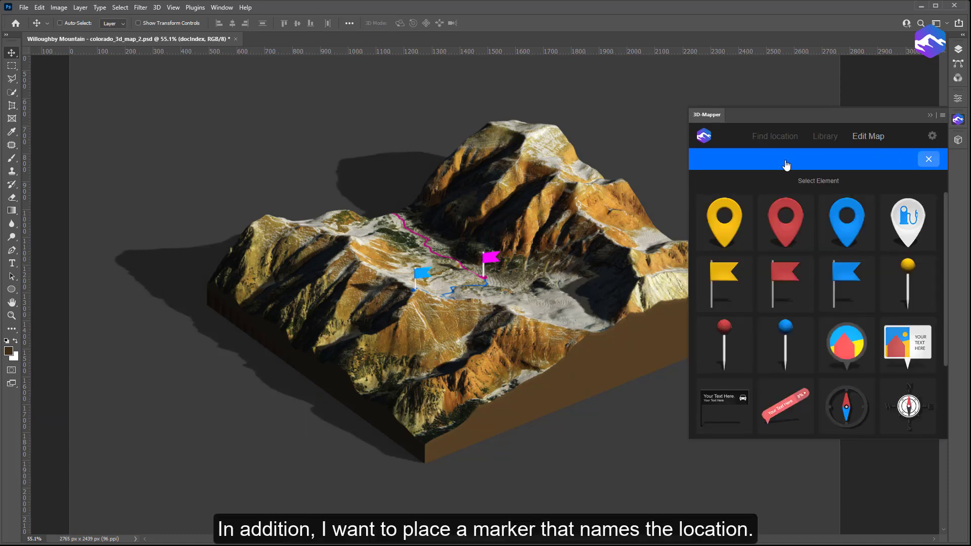
left_click(723, 399)
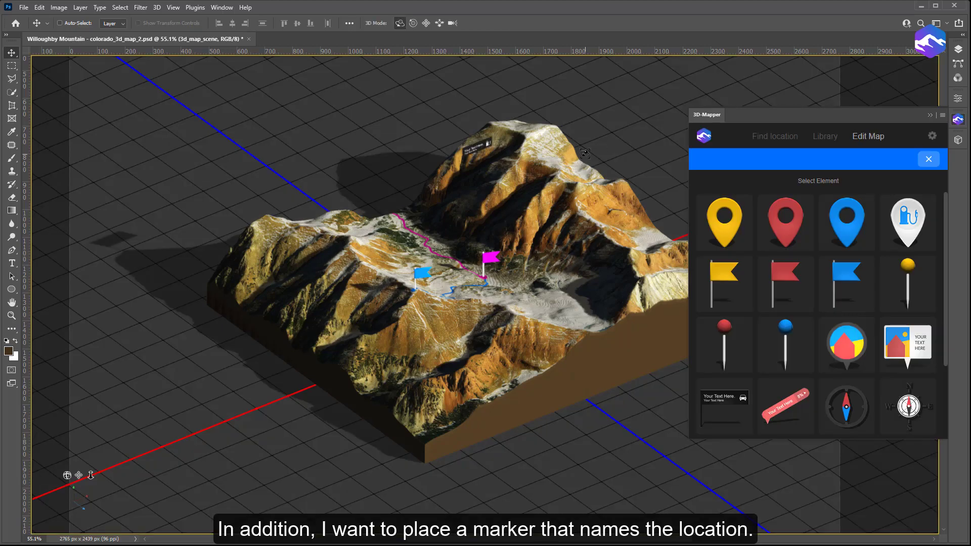
Move the black text sign along its axes so its pole stands on the summit of the highest mountain.
left_click_drag(471, 169, 702, 138)
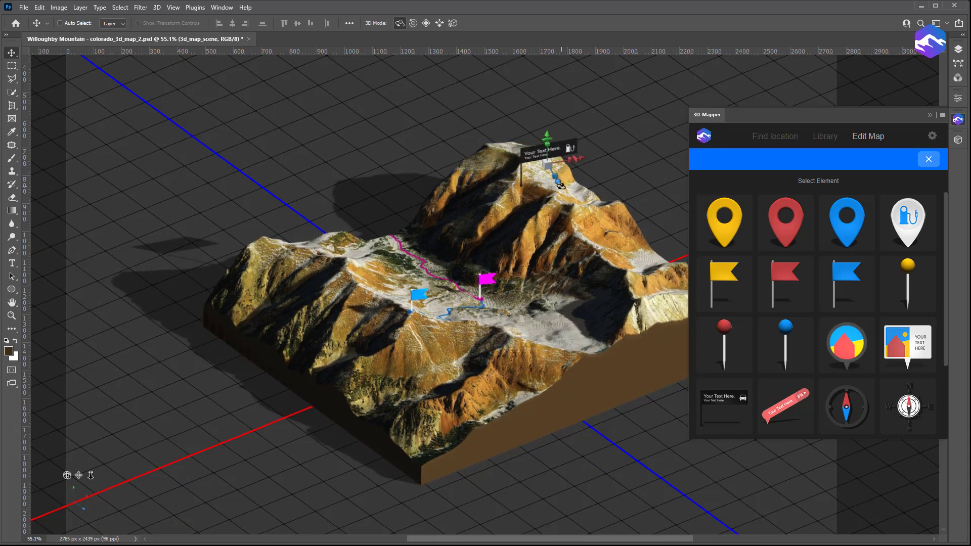
left_click_drag(557, 179, 538, 114)
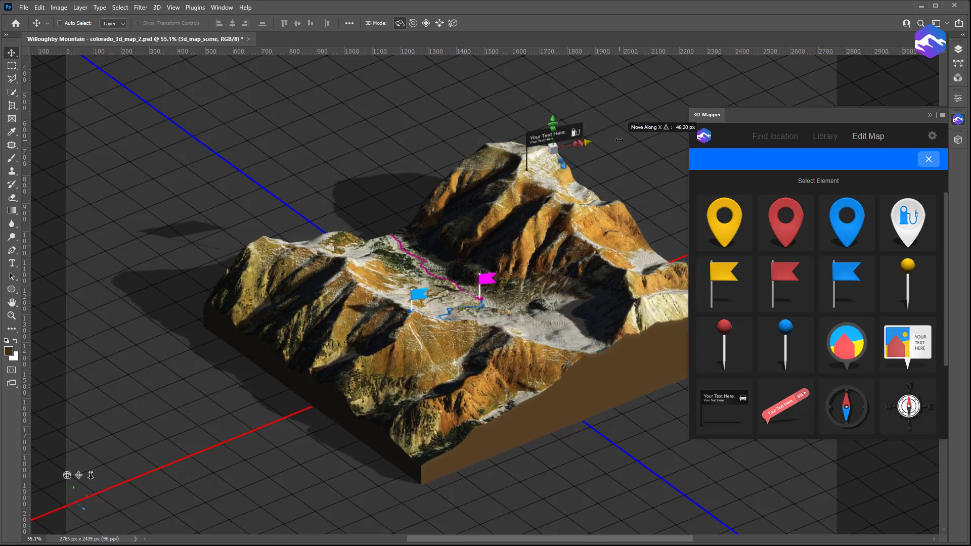
left_click_drag(540, 164, 558, 187)
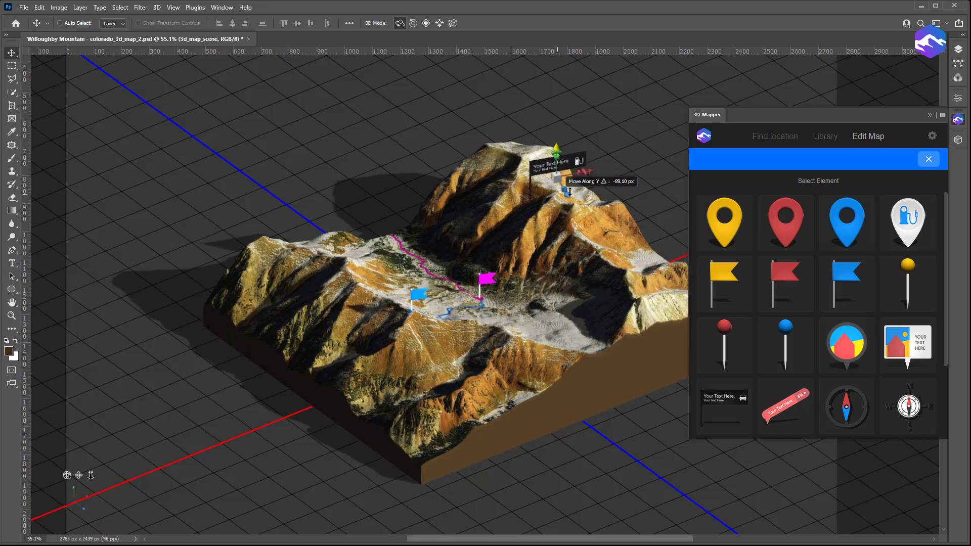
mouse_move(557, 152)
left_mouse_down()
mouse_move(573, 138)
mouse_move(565, 111)
mouse_move(567, 230)
mouse_move(579, 222)
mouse_move(576, 196)
left_mouse_up()
mouse_move(565, 150)
left_mouse_down()
mouse_move(569, 116)
mouse_move(551, 104)
mouse_move(547, 117)
left_mouse_up()
mouse_move(574, 153)
left_mouse_down()
mouse_move(586, 172)
mouse_move(585, 160)
left_mouse_up()
Open the base color texture of the sign's front material for editing.
double_click(11, 315)
left_click_drag(487, 183, 312, 327)
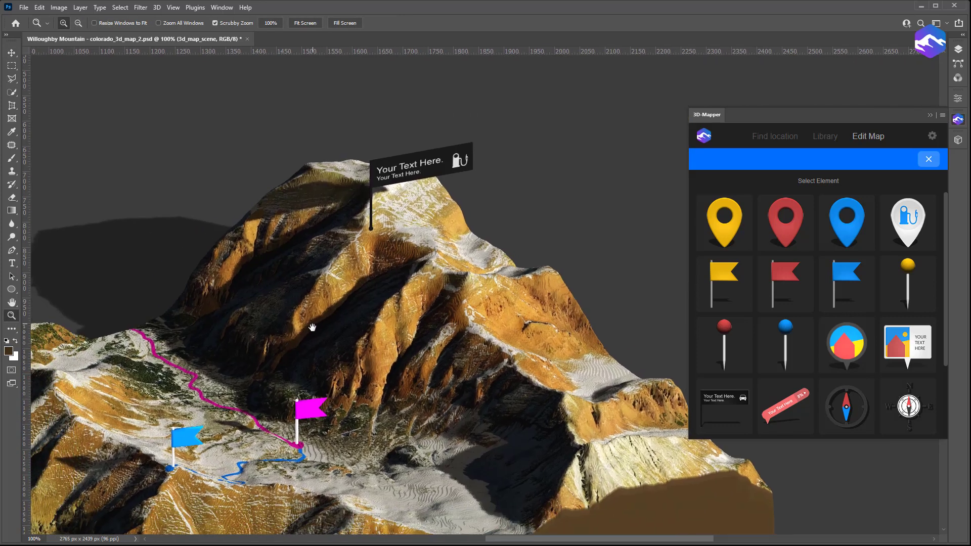
key("v")
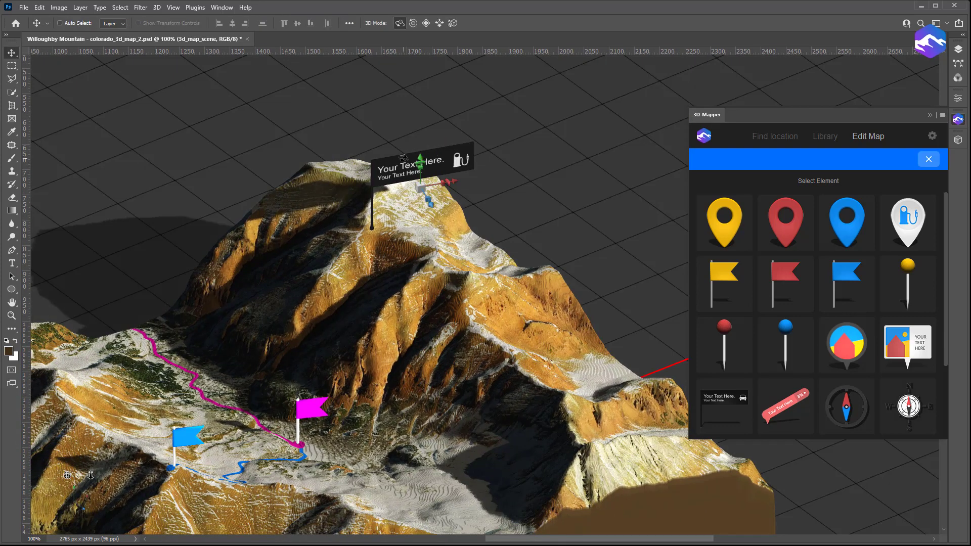
left_click(402, 160)
left_click(426, 181)
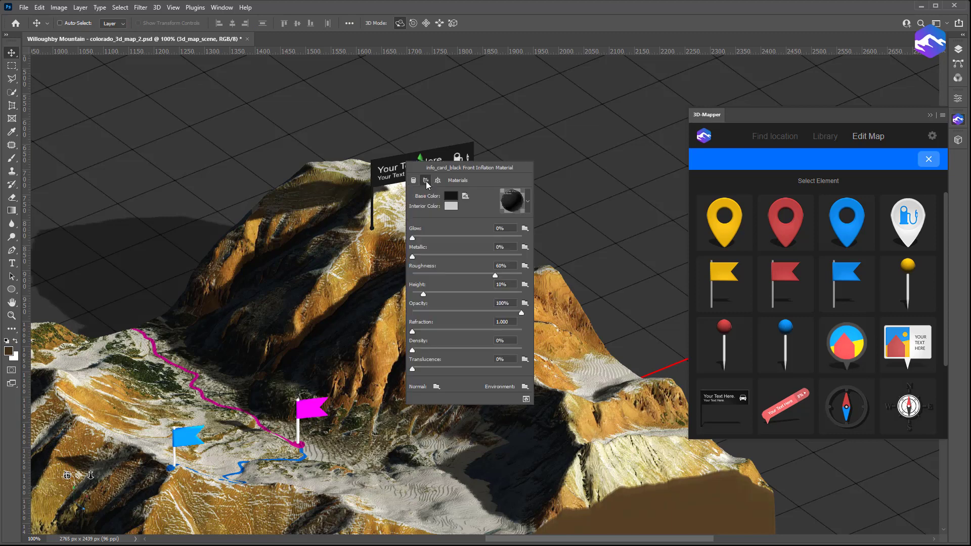
left_click(466, 197)
left_click(555, 221)
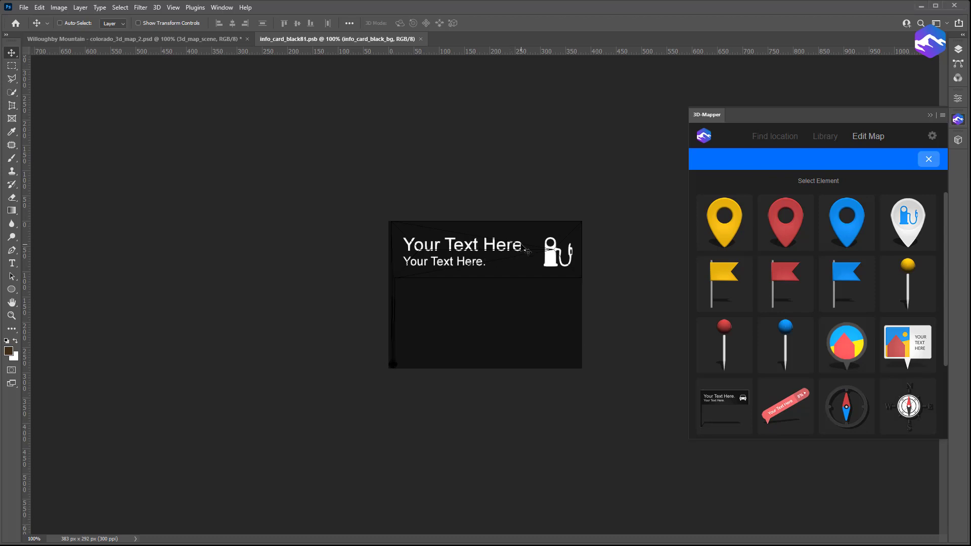
Replace the first line of the sign's text layer with "Willoughby Mountain".
left_click(959, 51)
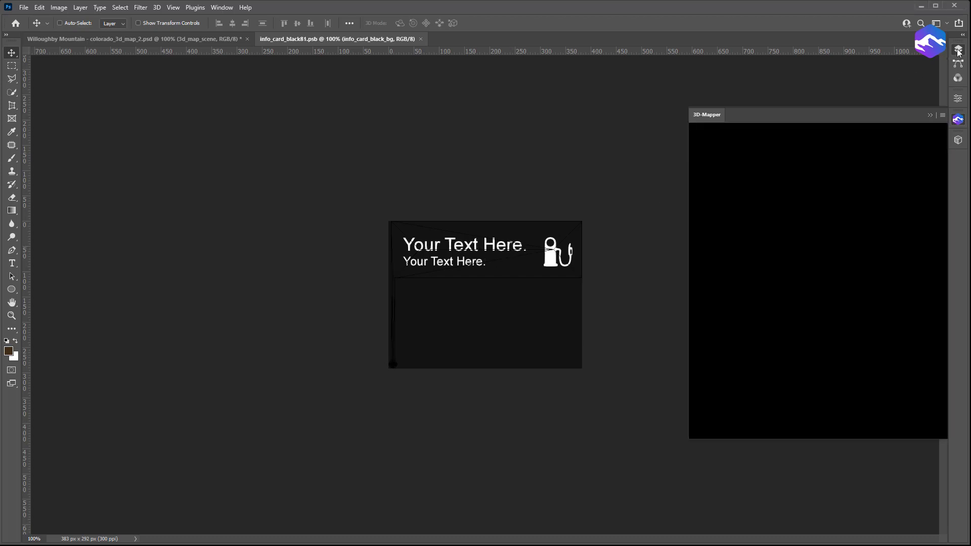
left_click(958, 50)
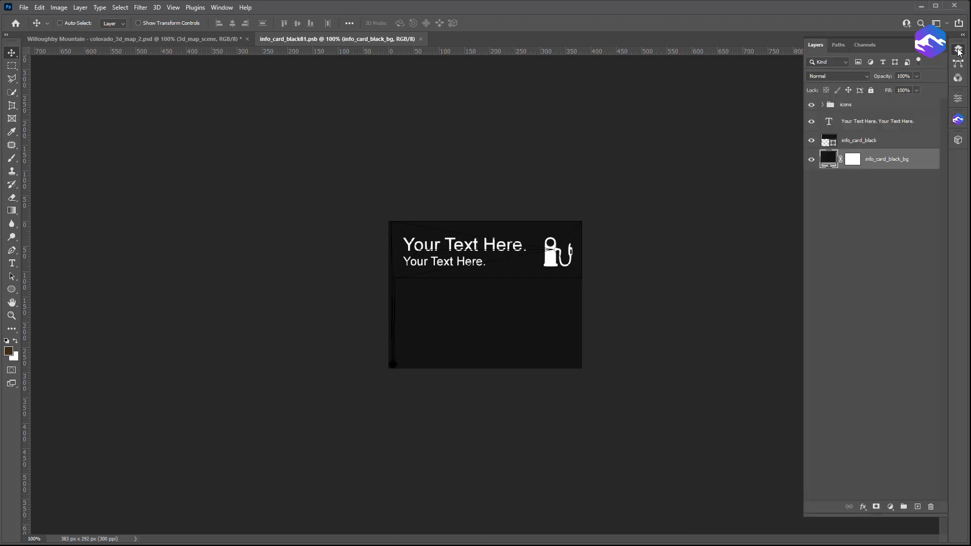
left_click(812, 122)
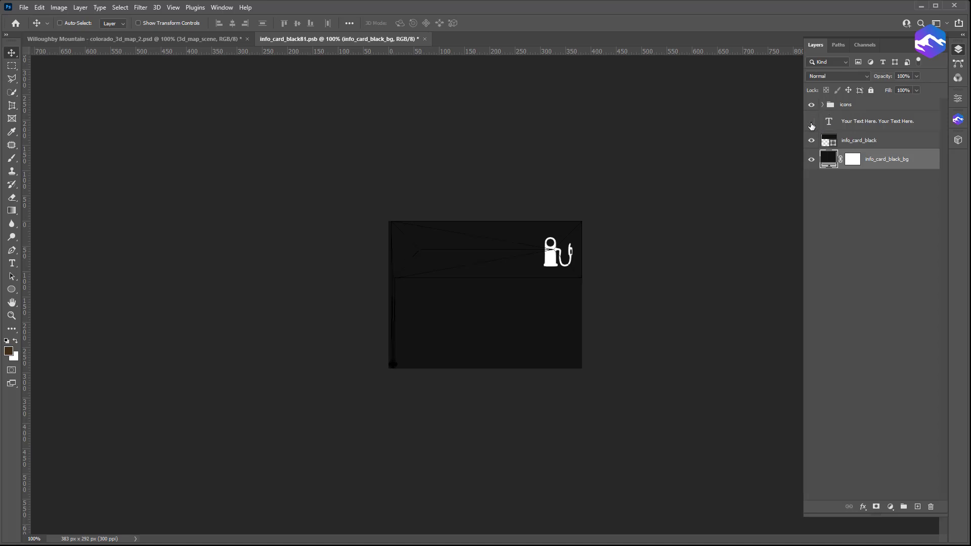
left_click(811, 124)
left_click(845, 122)
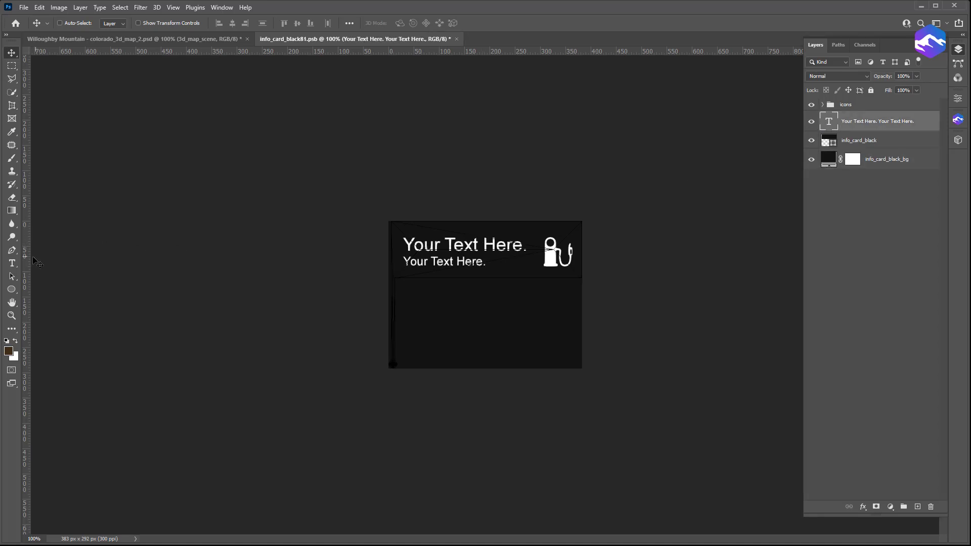
left_click(12, 264)
left_click(526, 248)
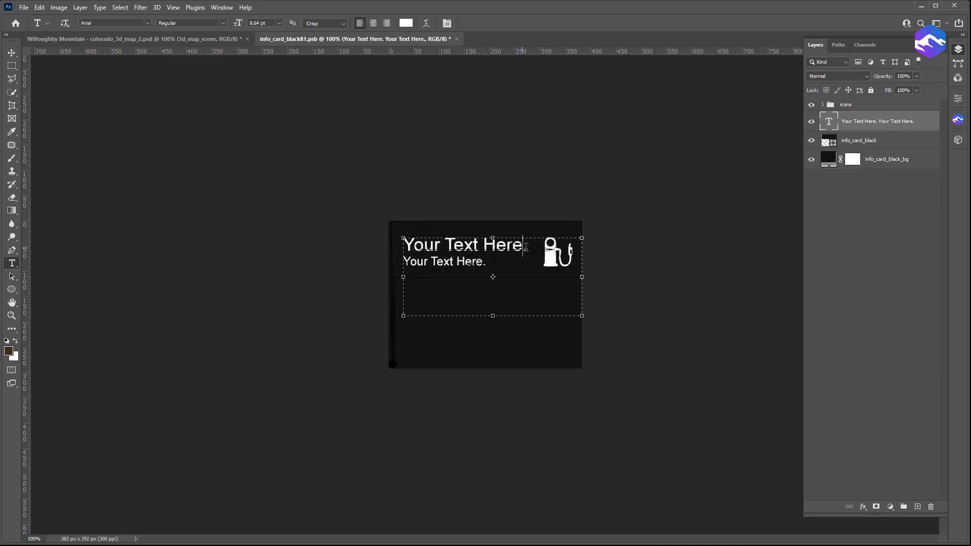
left_click_drag(526, 247, 399, 245)
type("Willoughby Mountain")
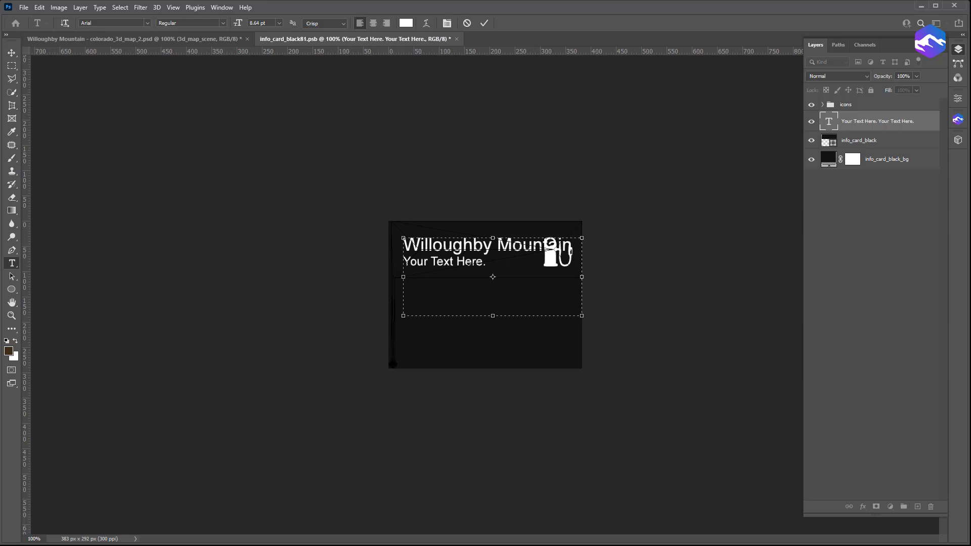
Set the font size of the "Willoughby Mountain" line to 7 pt.
left_click(447, 23)
left_click_drag(705, 117, 688, 106)
key("shift+Home")
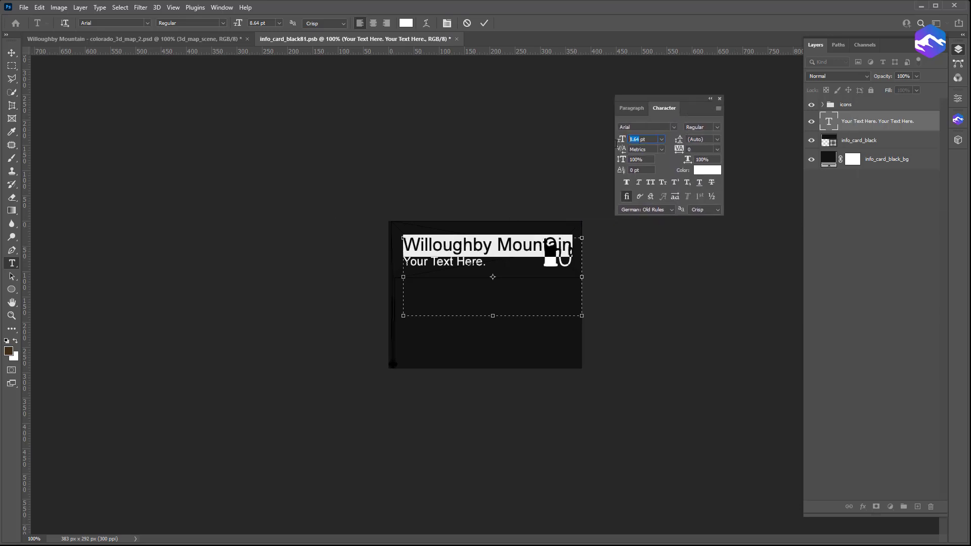
left_click(645, 140)
type("7")
key("Return")
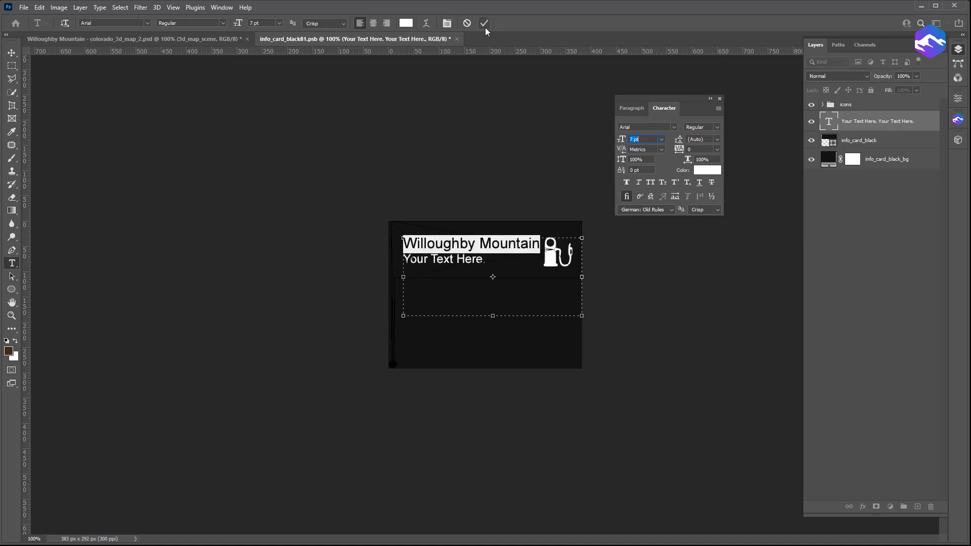
Replace the sign's second text line with "Colorado" and commit the text edit.
left_click_drag(487, 261, 346, 256)
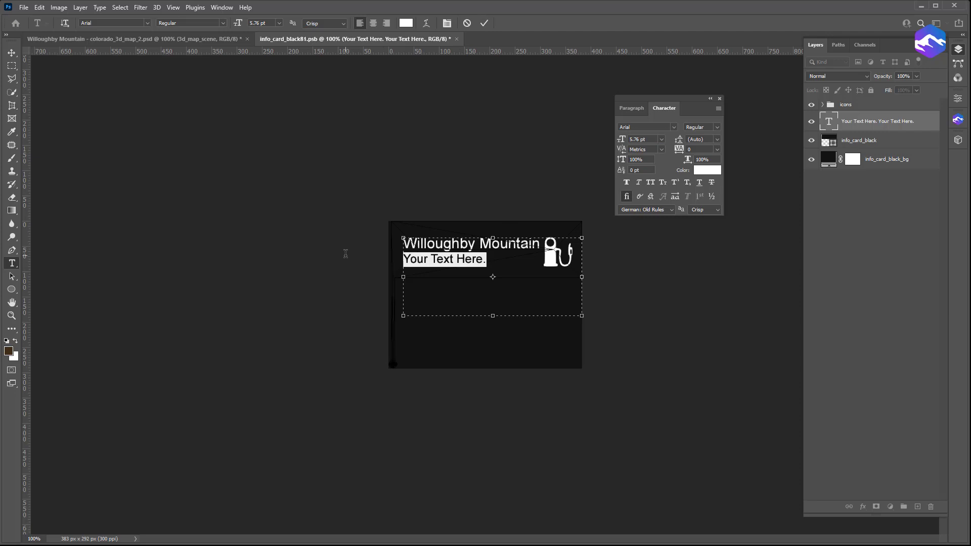
type("Colorado")
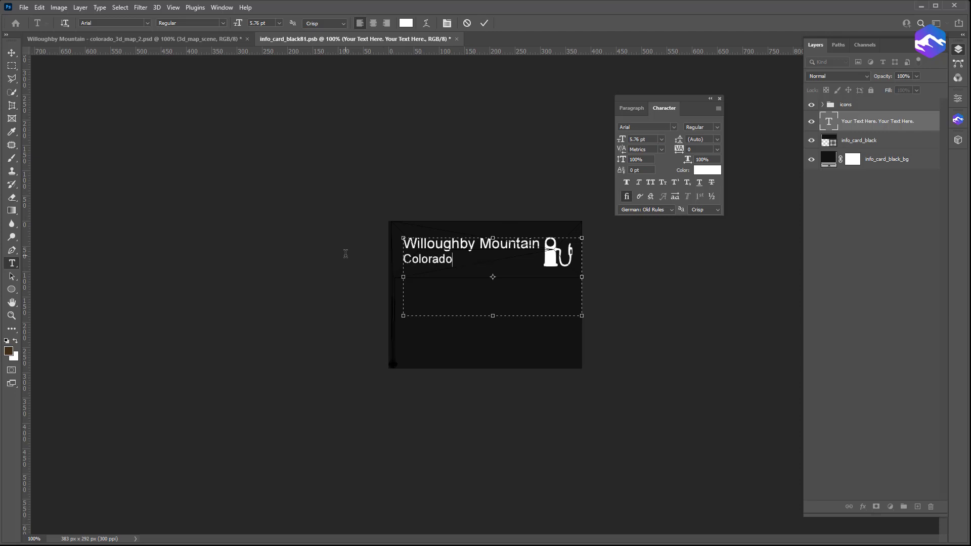
left_click(484, 22)
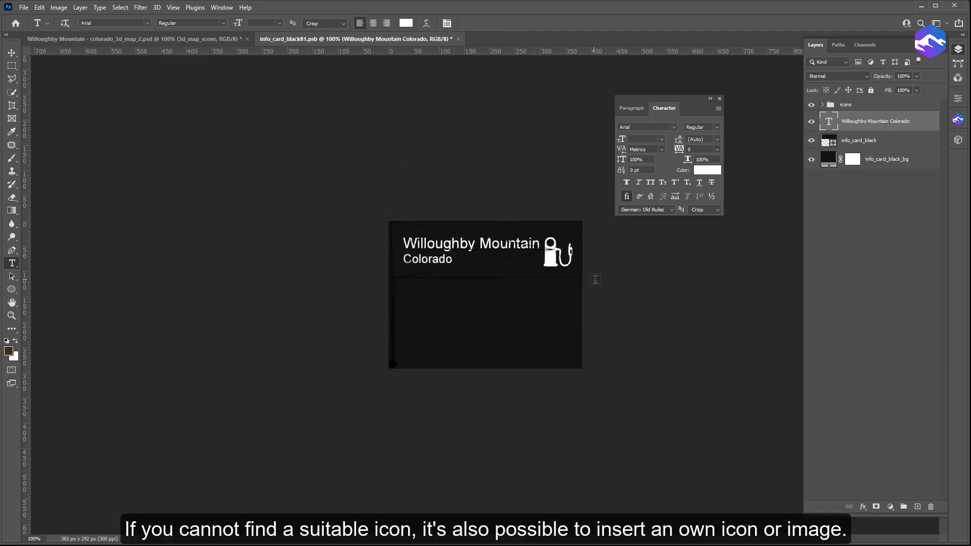
Hide the gas station icon in the icons group and preview the home icon.
left_click(811, 105)
left_click(821, 105)
left_click(812, 120)
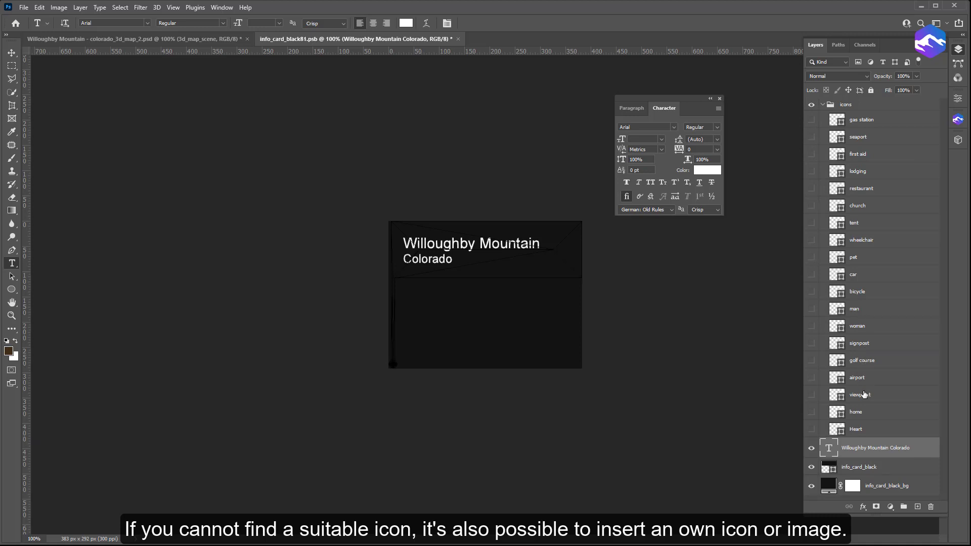
left_click(813, 413)
left_click(812, 413)
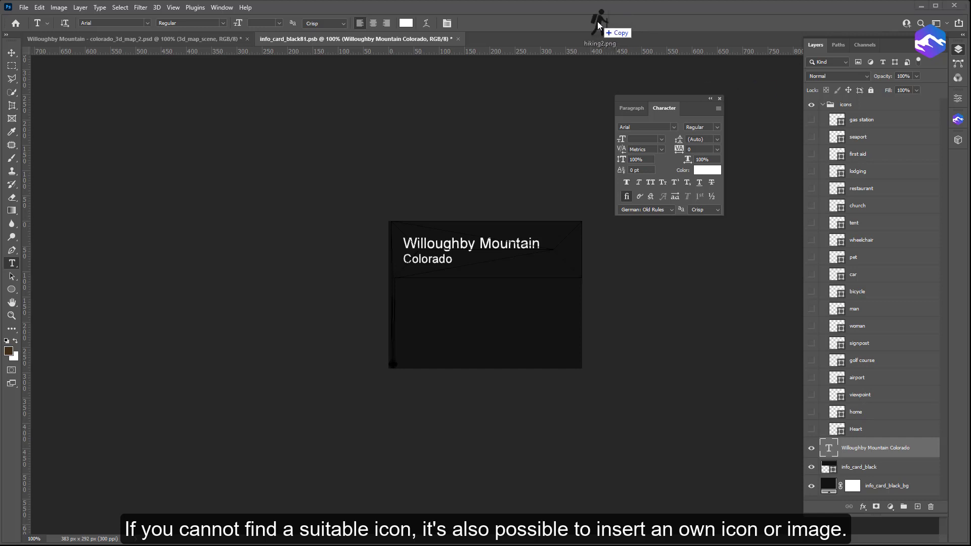
Open the image hiking2.png and copy its hiker layer into the sign's texture document.
left_click_drag(597, 21, 583, 26)
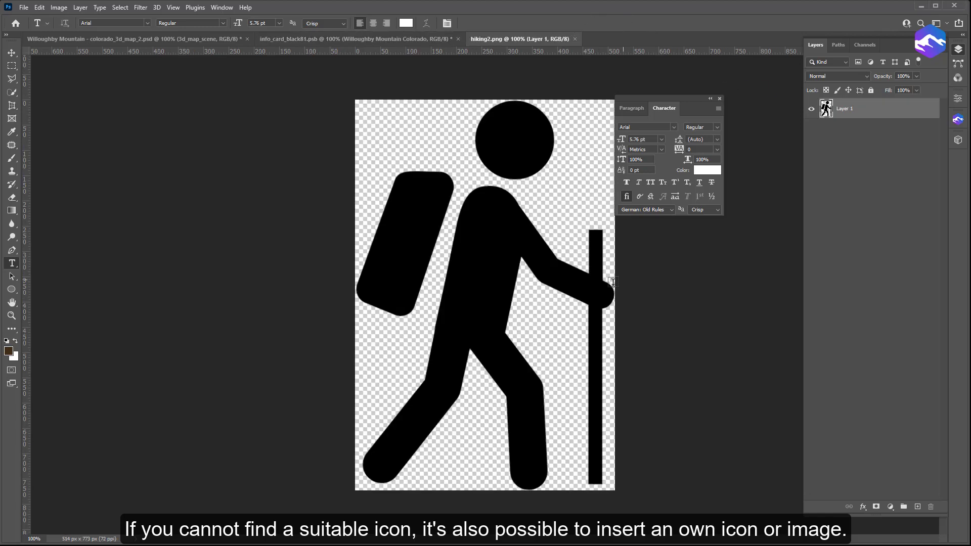
left_click(11, 53)
left_click_drag(526, 142, 570, 268)
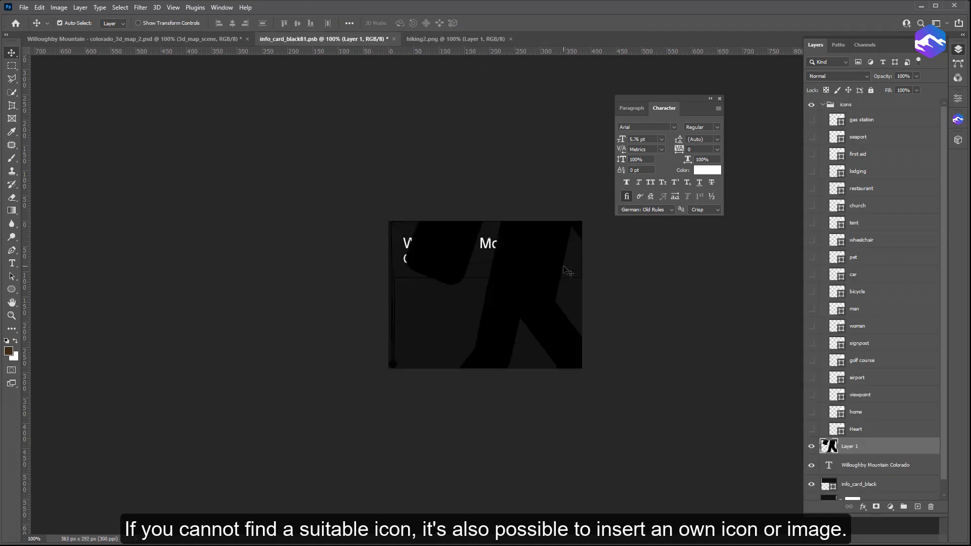
Scale the hiker icon down and place it on the sign beside the "Willoughby Mountain" text.
key("ctrl+t")
left_click_drag(405, 67, 578, 328)
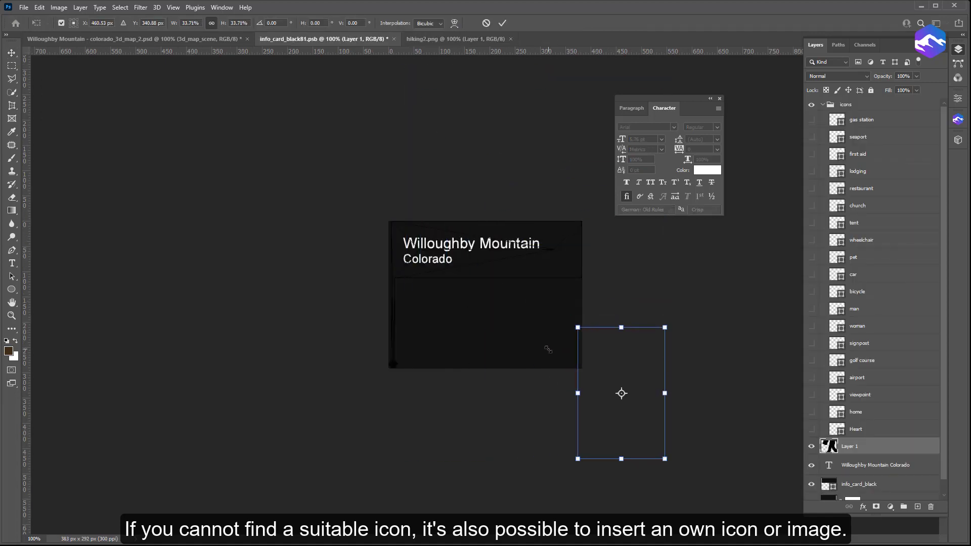
left_click_drag(626, 381, 567, 273)
left_click_drag(607, 351, 545, 226)
key("Return")
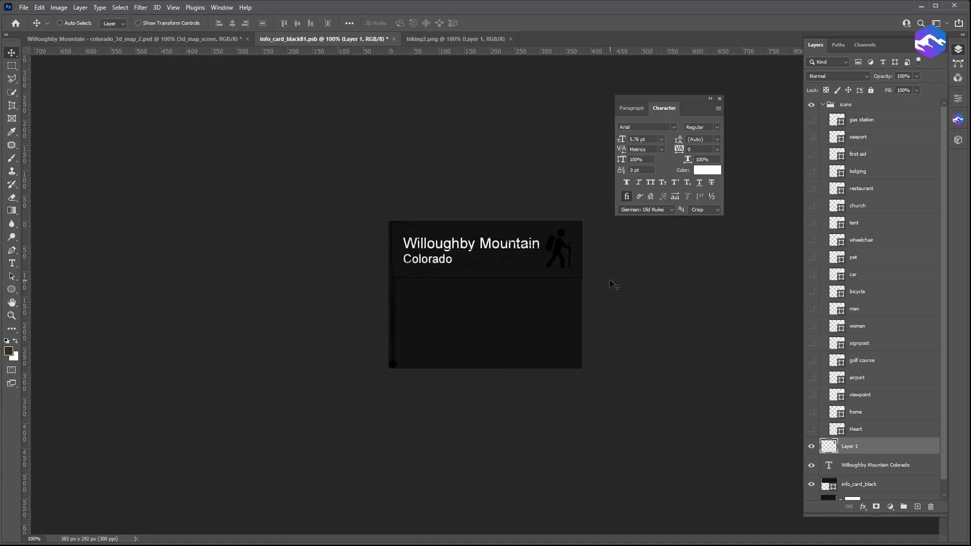
Apply a white (ffffff) Color Overlay to the hiker icon layer.
double_click(875, 448)
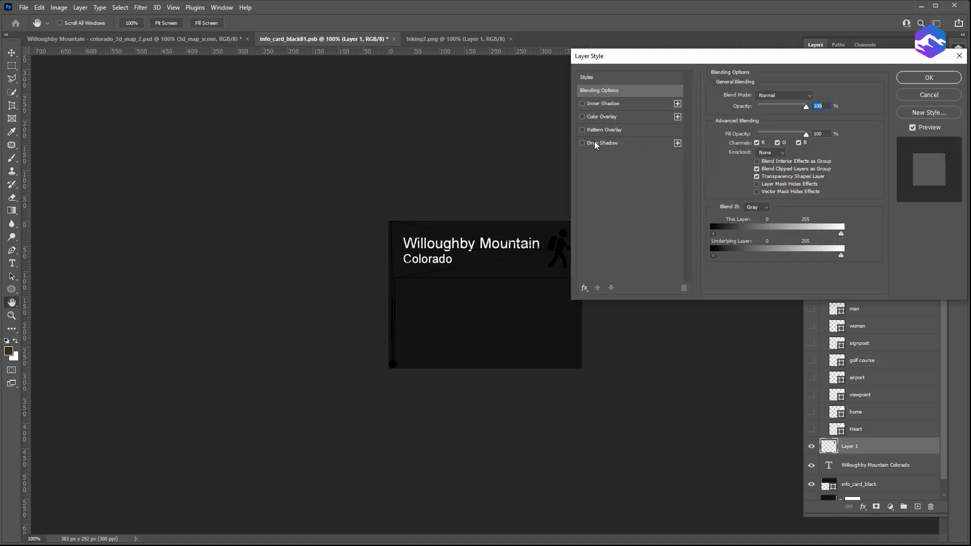
left_click(597, 117)
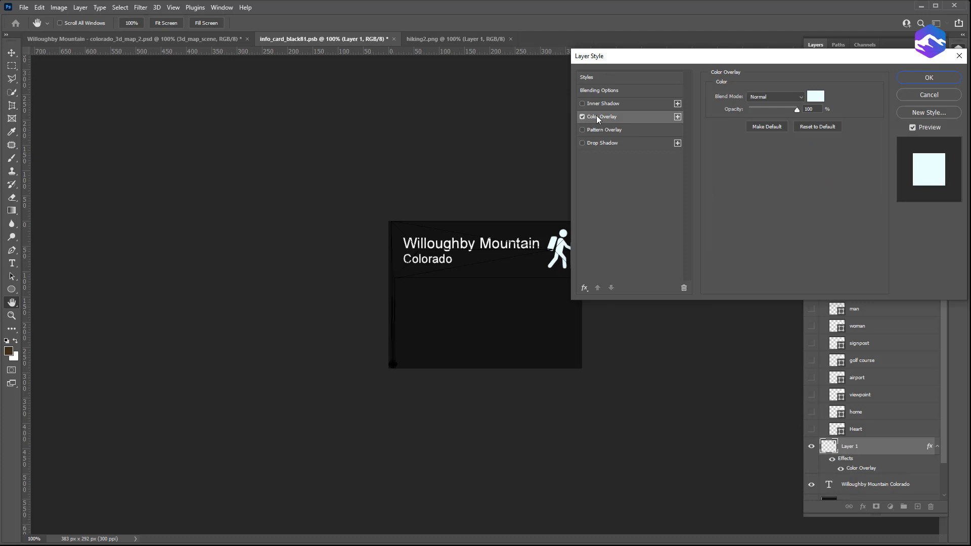
left_click(815, 96)
type("ffffff")
left_click(808, 133)
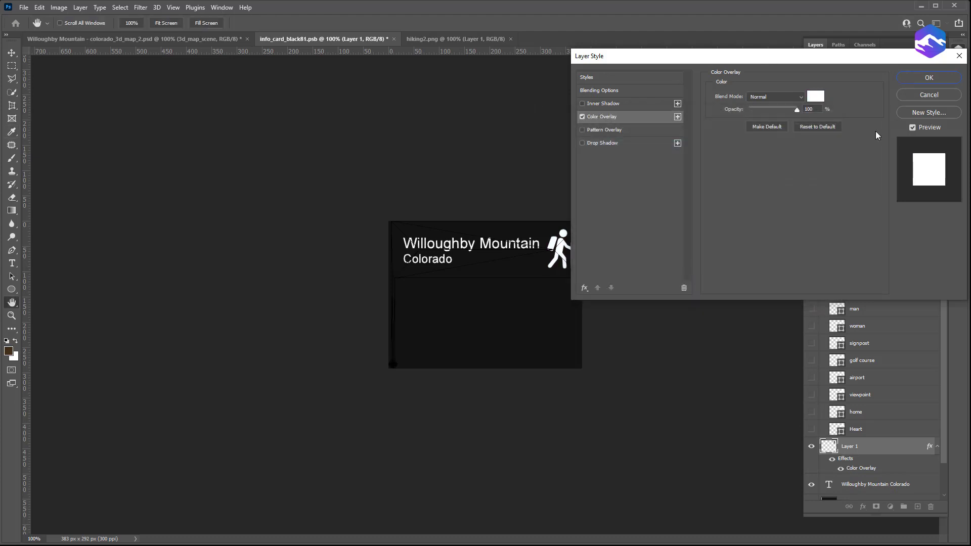
left_click(928, 78)
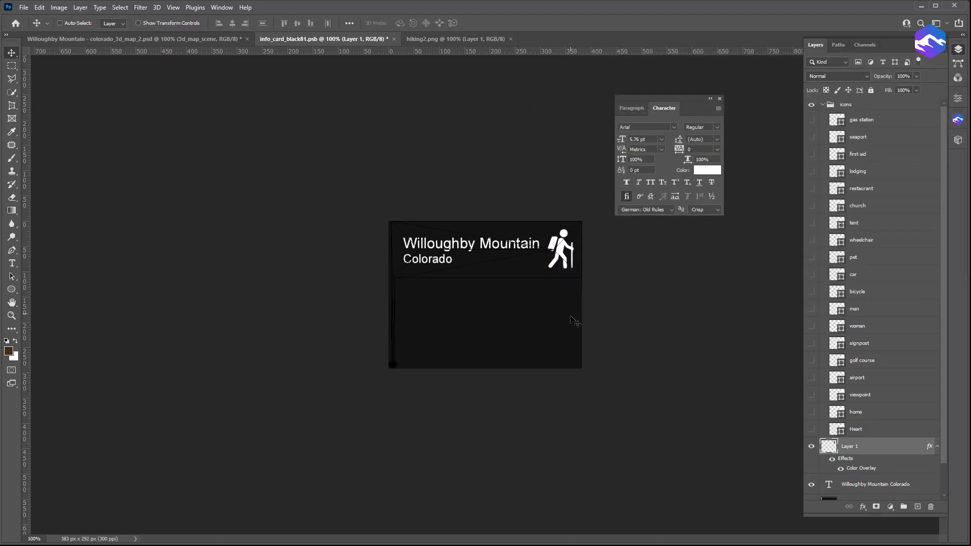
Close hiking2.png, and save and close the sign's texture document info_card_black81.psb.
left_click(493, 39)
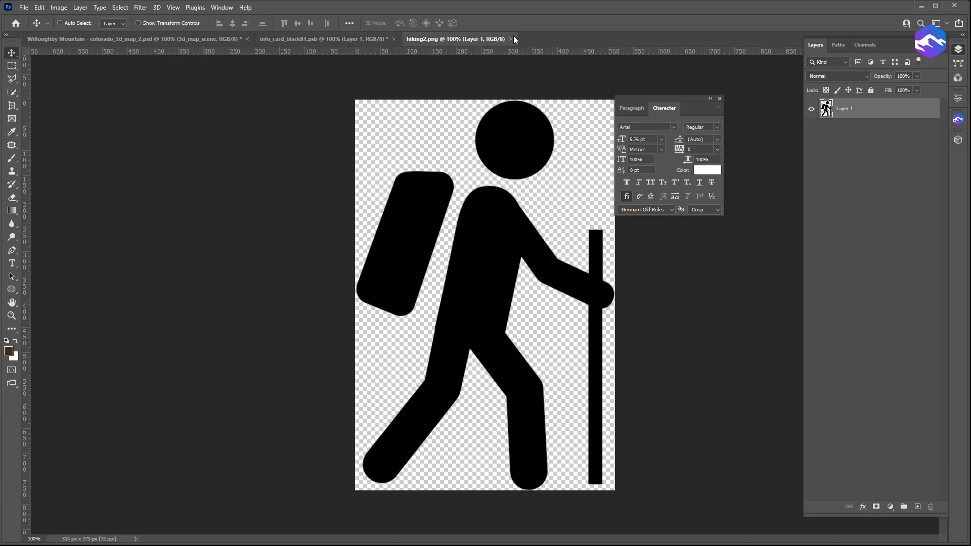
left_click(511, 39)
left_click(394, 39)
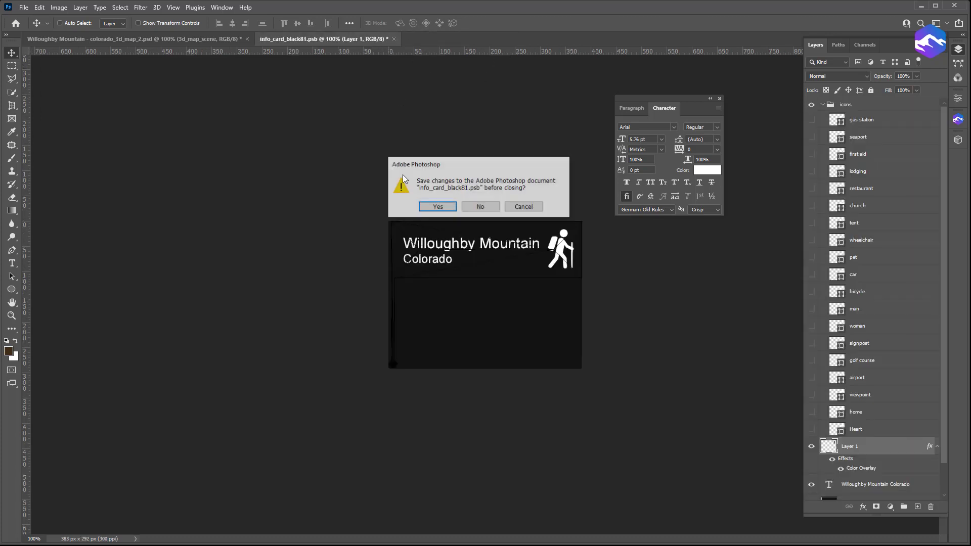
left_click(432, 206)
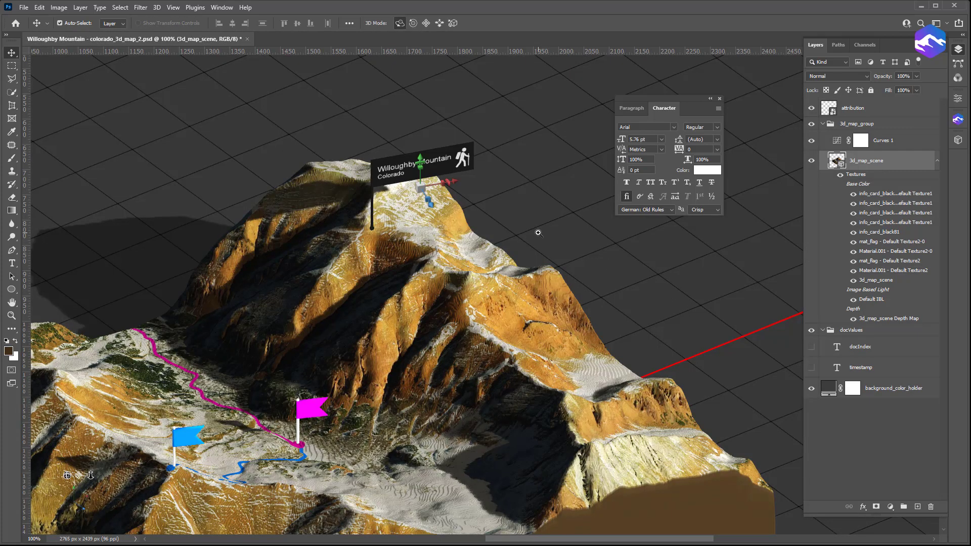
Change the background_color_holder fill to dark brown 262018, with the Character settings and layer list closed.
scroll(538, 233, "down", 5, "alt")
left_click_drag(537, 204, 564, 197)
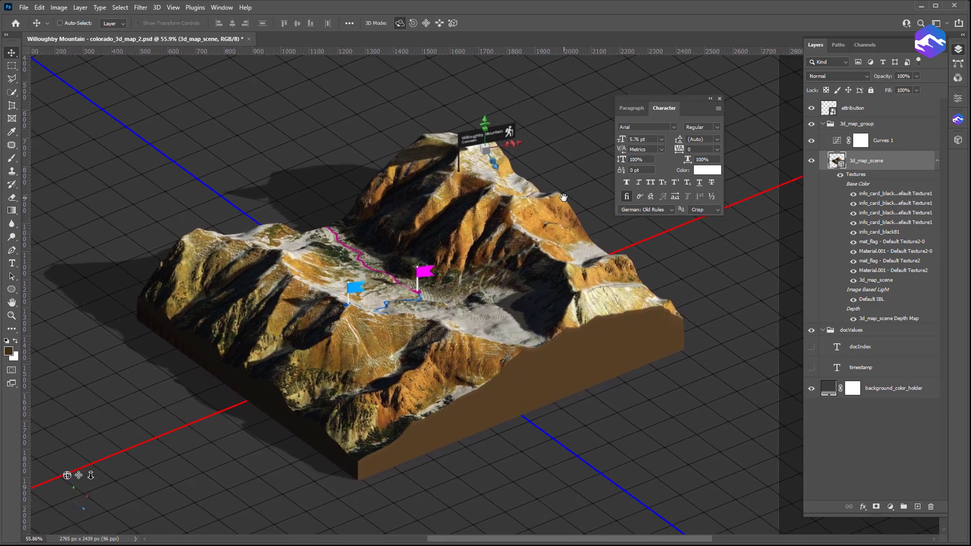
left_click(719, 98)
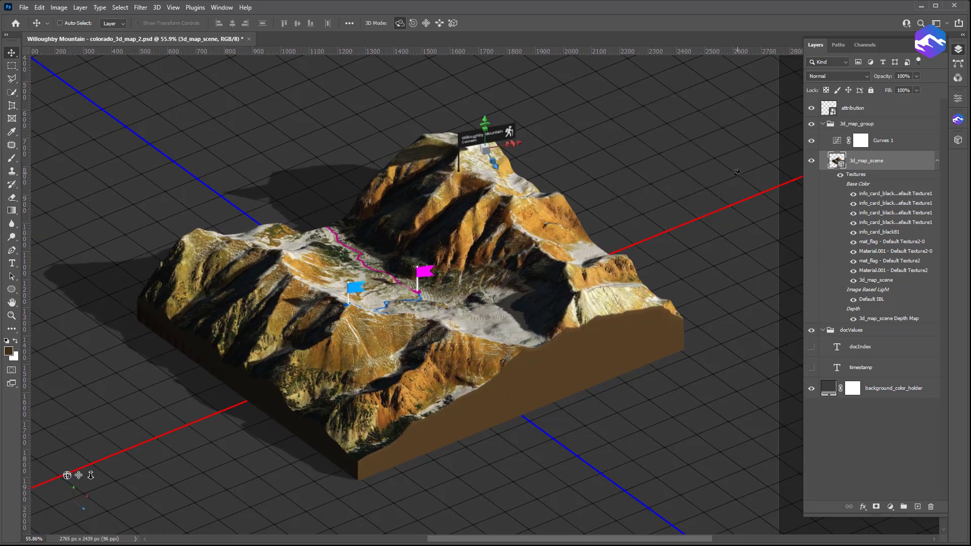
double_click(827, 385)
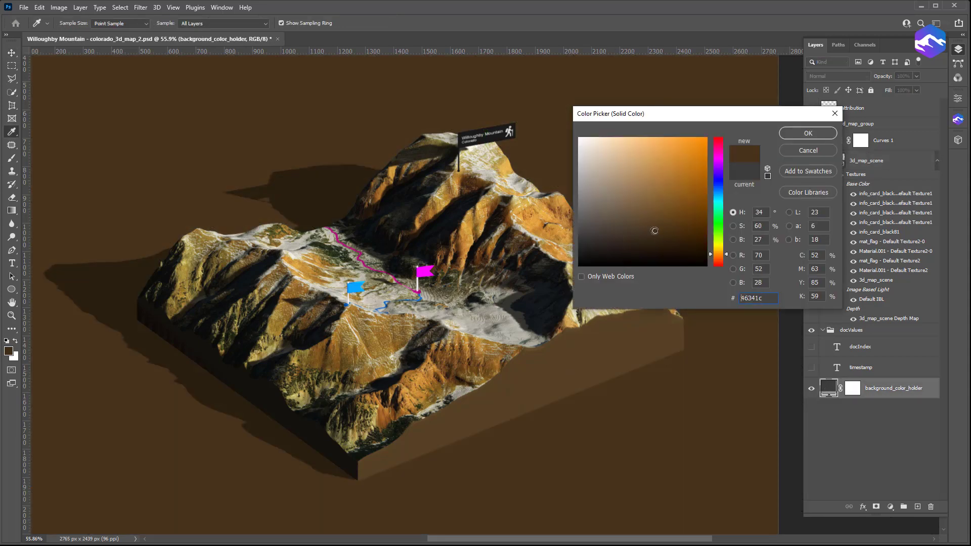
left_click_drag(651, 226, 628, 245)
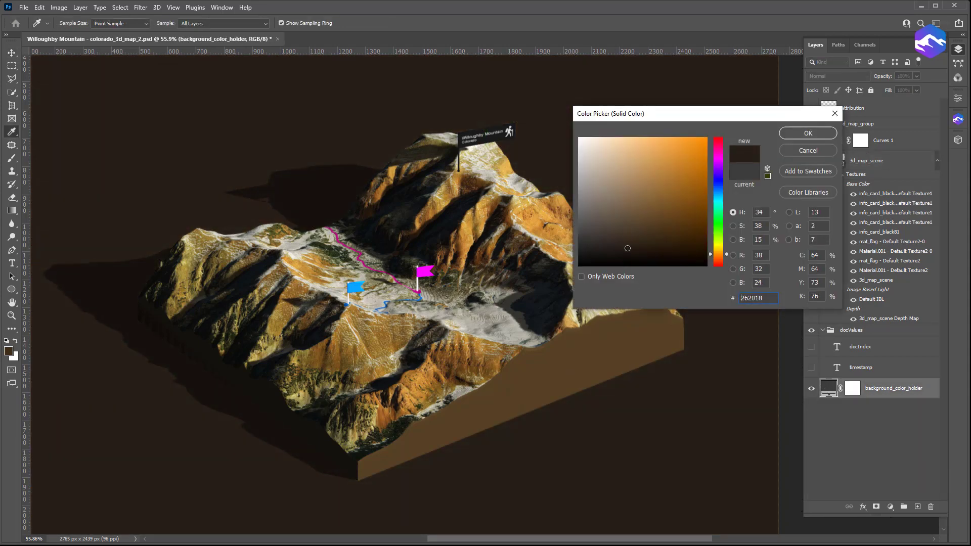
left_click(809, 133)
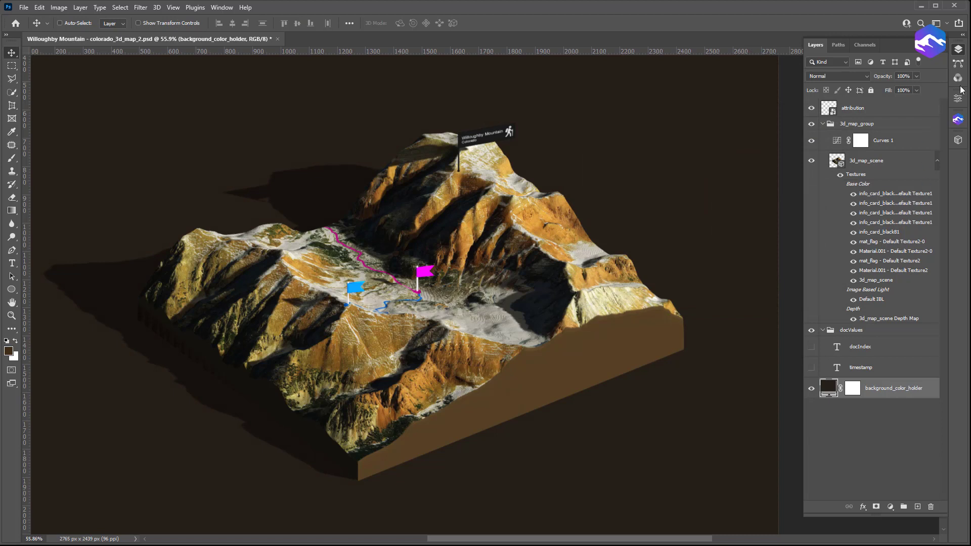
left_click(959, 50)
left_click_drag(377, 270, 489, 276)
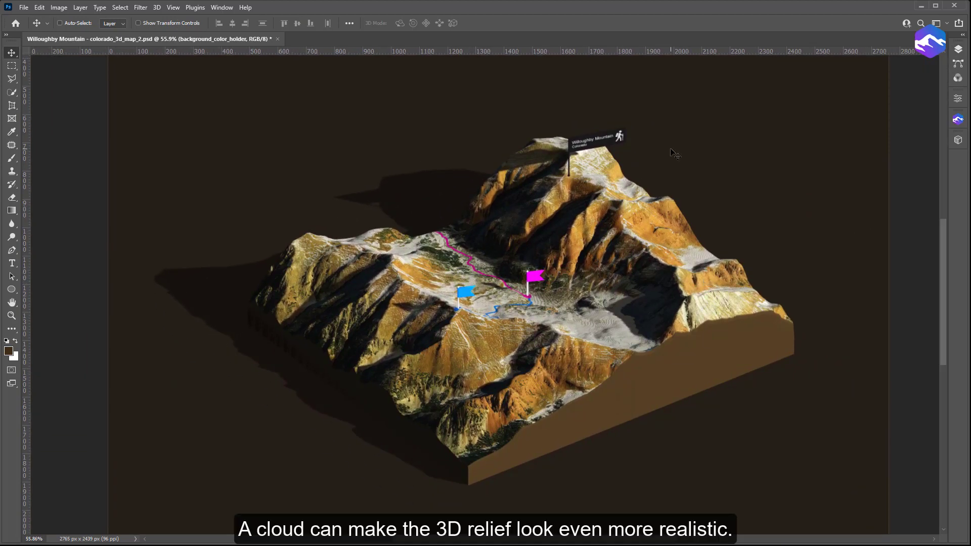
Open the 3D-Mapper Resources page in the plug-in's online user area, and dock the collapsed 3D-Mapper plug-in with the other tools.
left_click(959, 121)
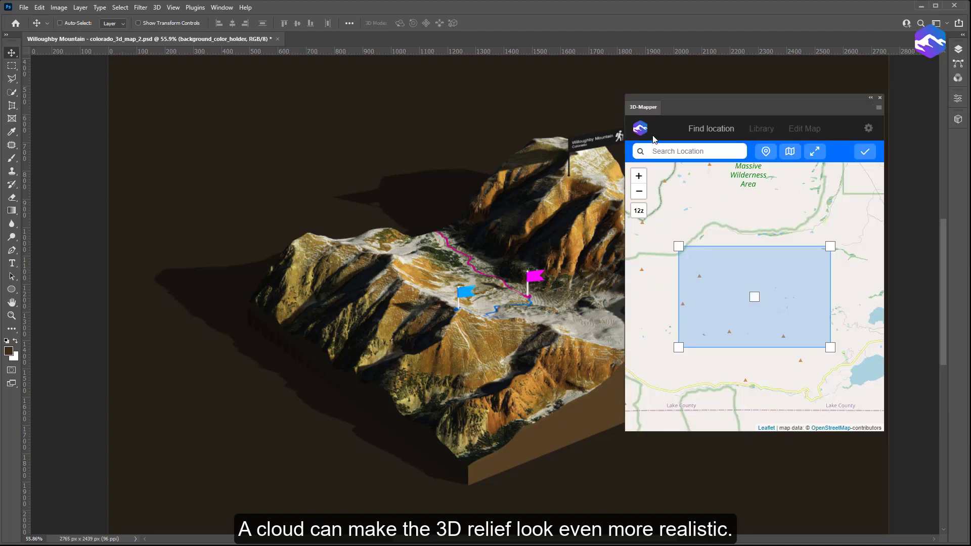
left_click(868, 129)
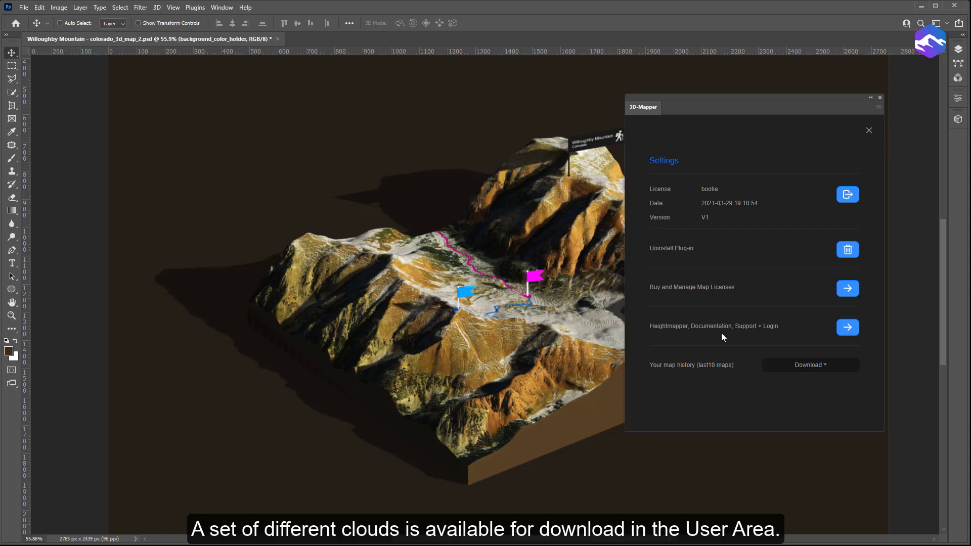
left_click(850, 332)
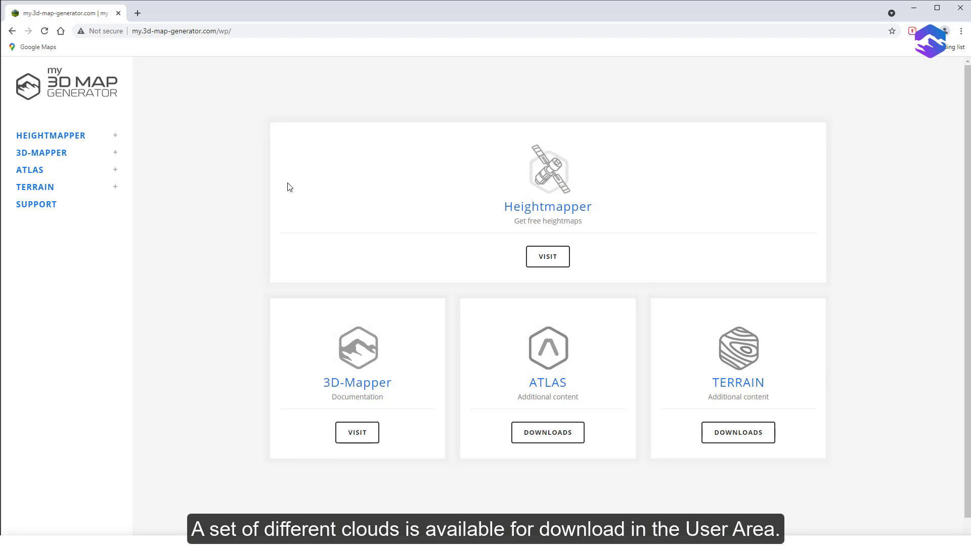
mouse_move(43, 155)
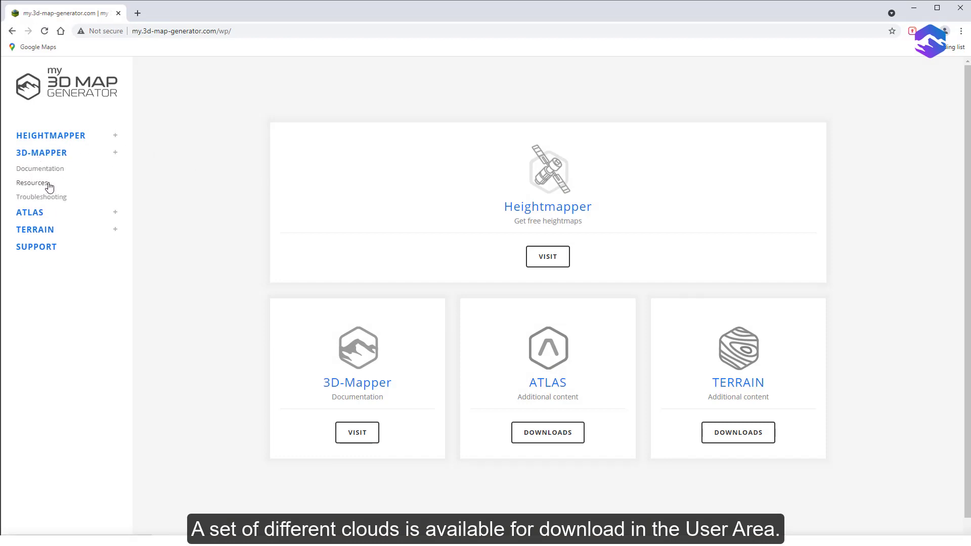
left_click(46, 183)
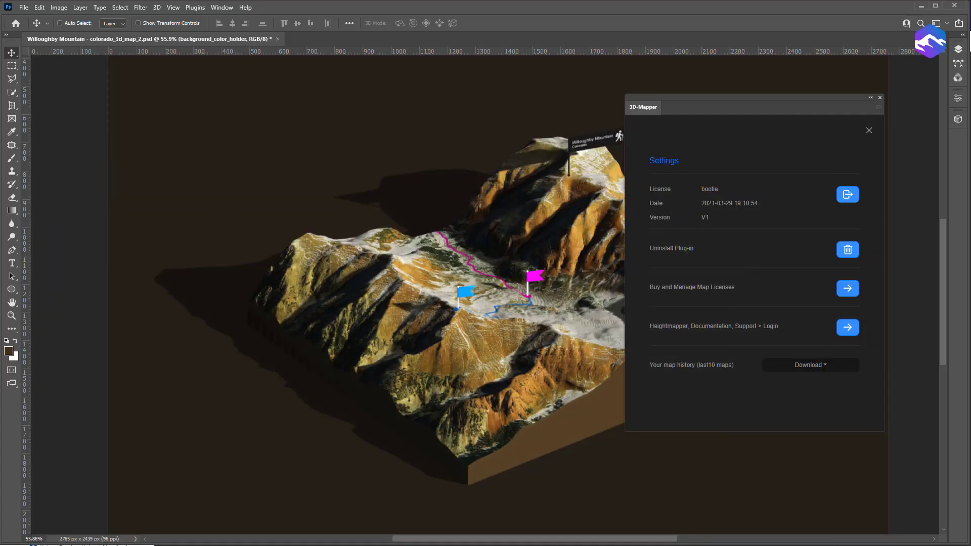
left_click(871, 99)
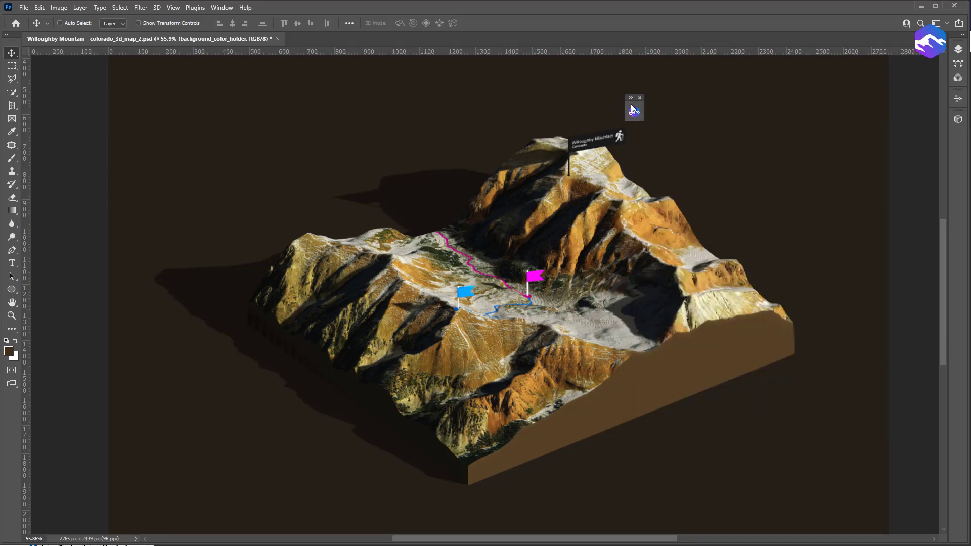
left_click_drag(636, 108, 959, 140)
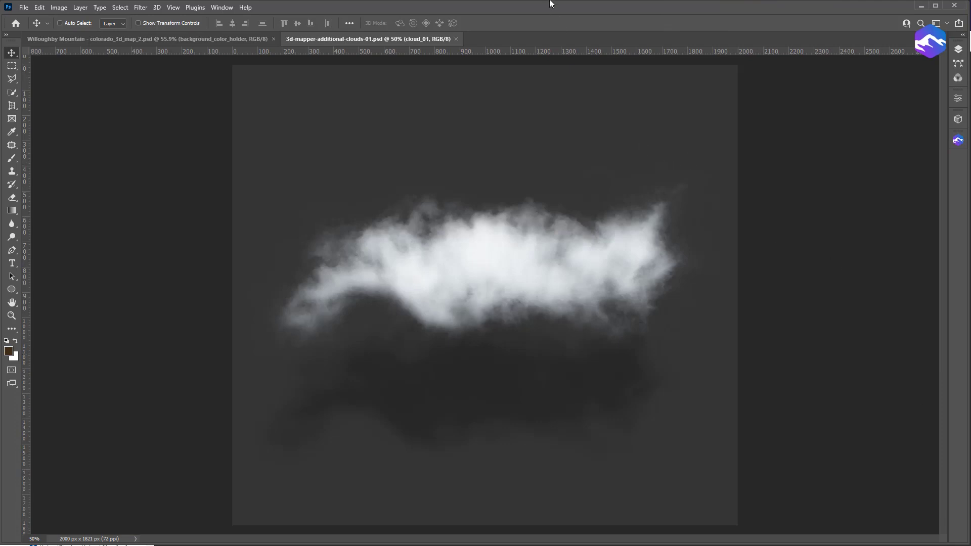
Preview the cloud layers of 3d-mapper-additional-clouds-01.psd one at a time, from cloud_01 to cloud_12, to compare their shapes.
left_click(960, 50)
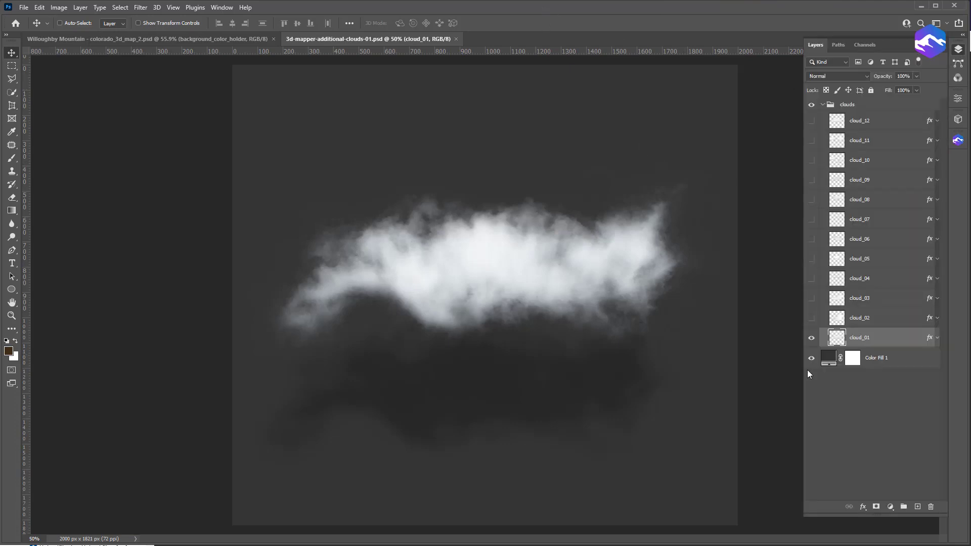
left_click(812, 337)
left_click(812, 318)
left_click(812, 318)
left_click(812, 298)
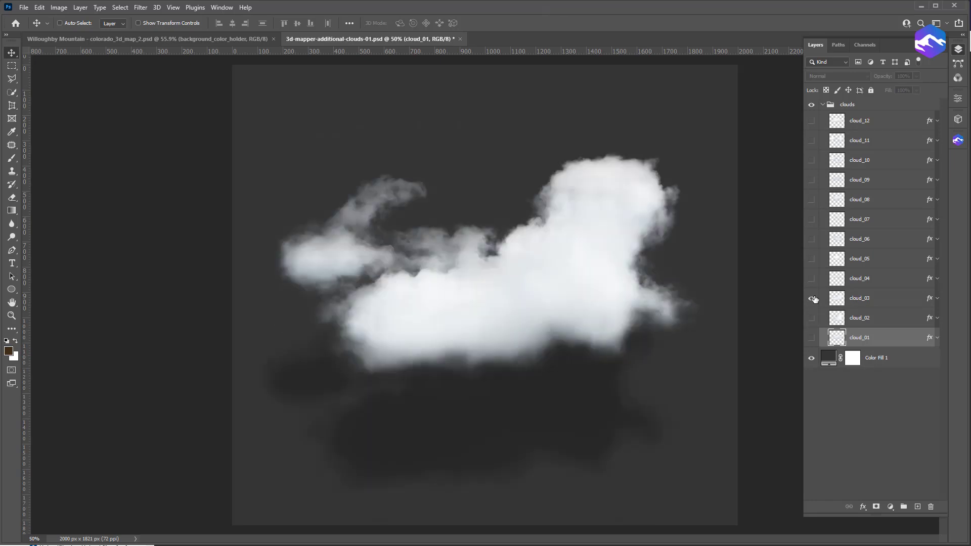
left_click(812, 279)
left_click(812, 298)
left_click(812, 299)
left_click(812, 278)
left_click(812, 258)
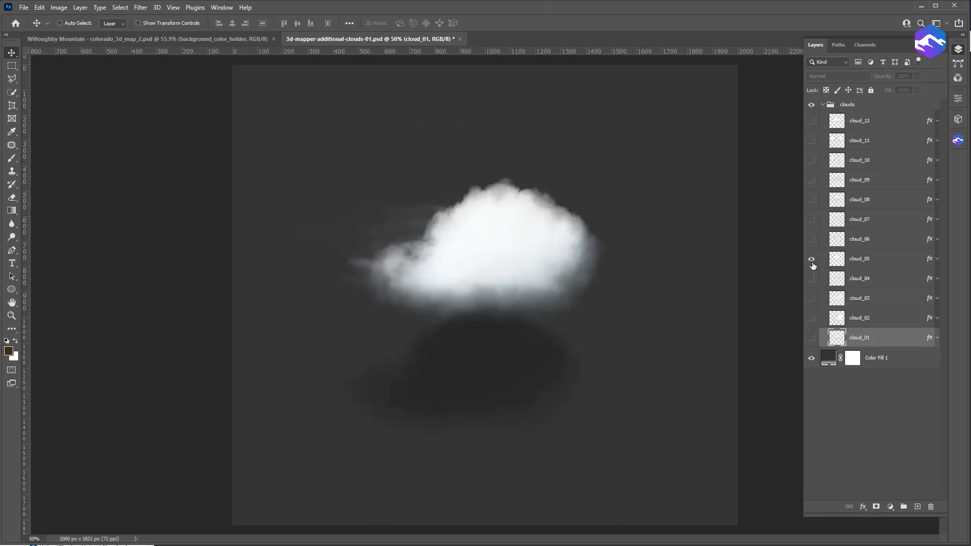
left_click(812, 259)
left_click(812, 239)
left_click(812, 239)
left_click(812, 219)
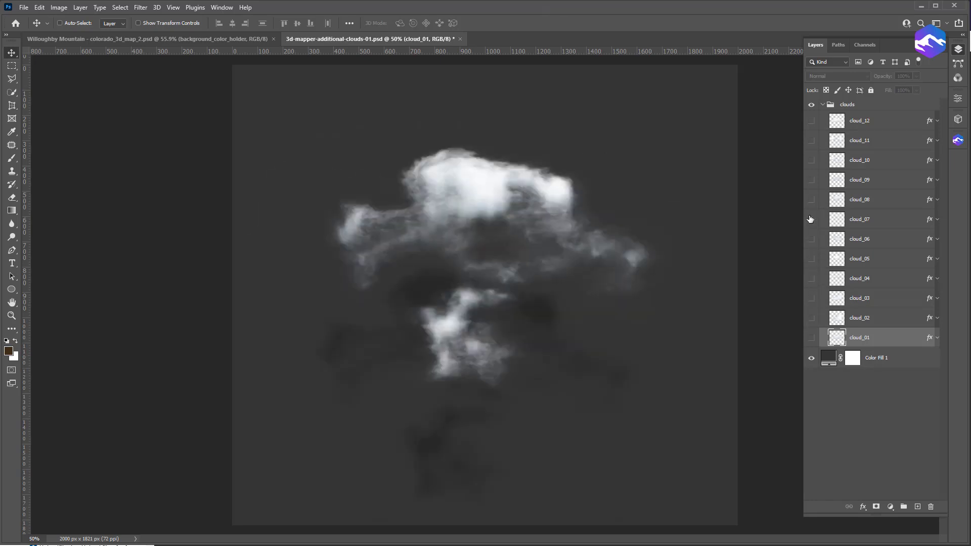
left_click(812, 219)
left_click(812, 200)
left_click(812, 199)
left_click(812, 161)
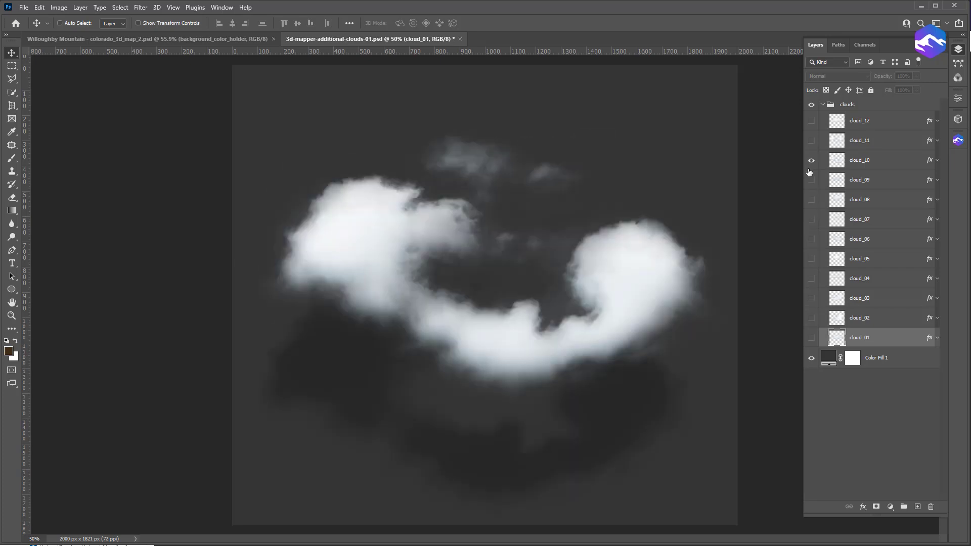
left_click(812, 160)
left_click(811, 180)
left_click(812, 180)
left_click(812, 140)
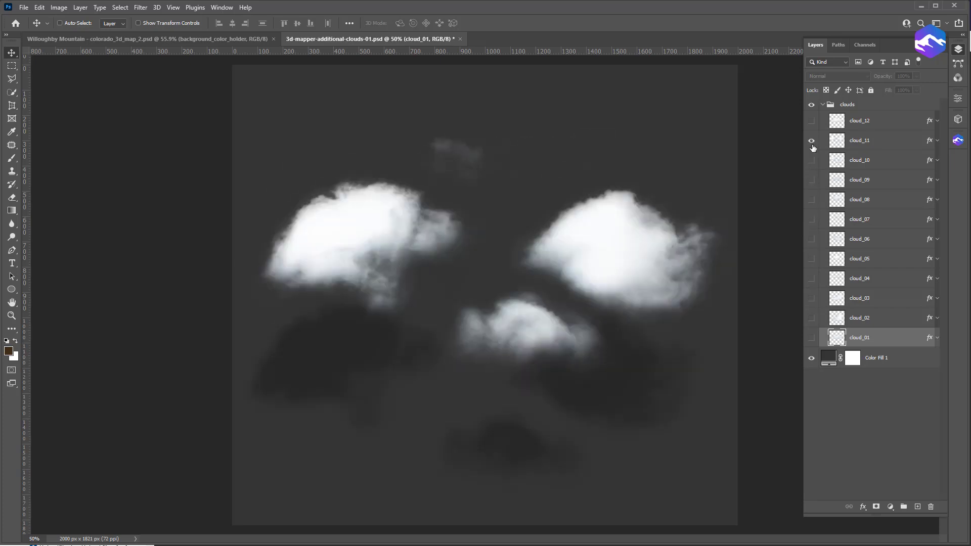
left_click(812, 140)
left_click(812, 123)
left_click(812, 123)
Show cloud_02, copy it into the Willoughby Mountain map document and place its layer above 3d_map_group.
left_click(811, 319)
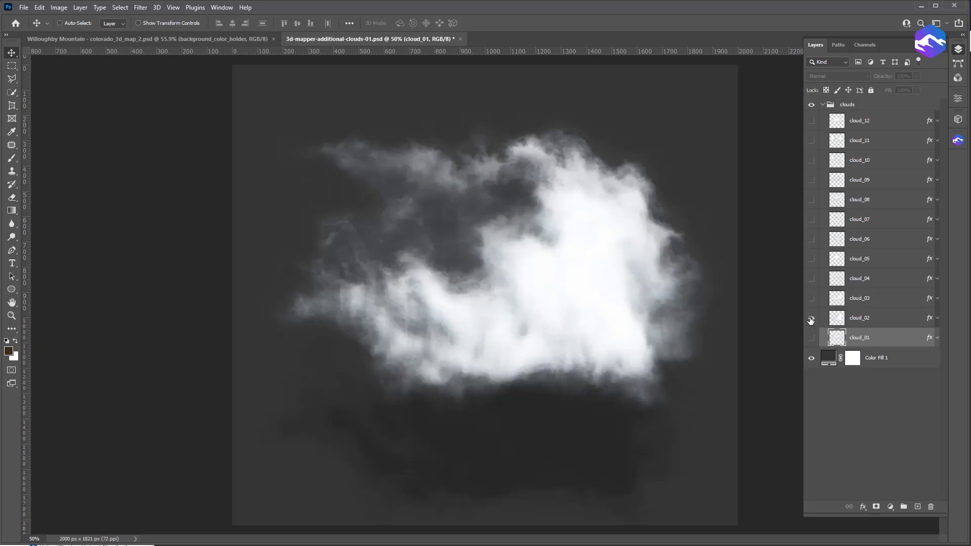
left_click(843, 324)
left_click_drag(532, 248, 615, 260)
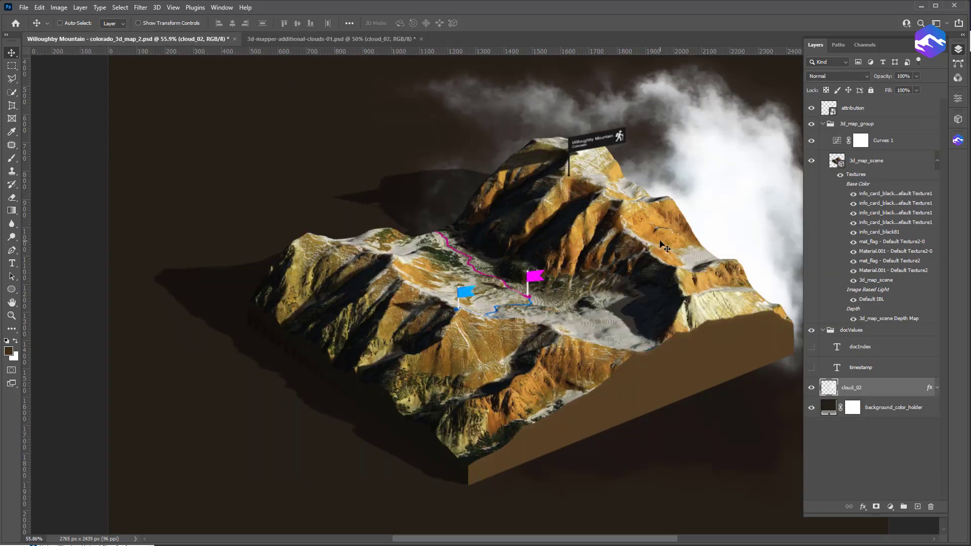
left_click_drag(853, 383, 828, 117)
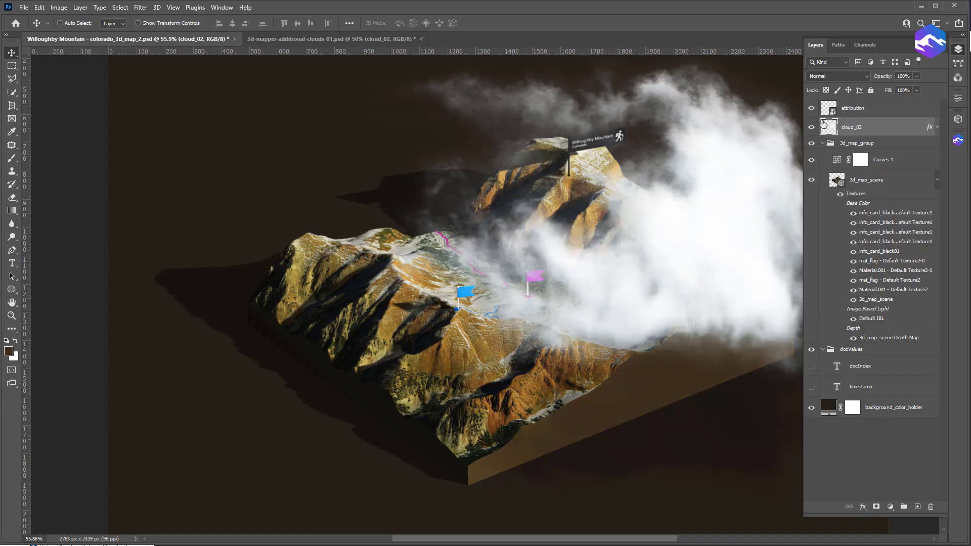
left_click(960, 51)
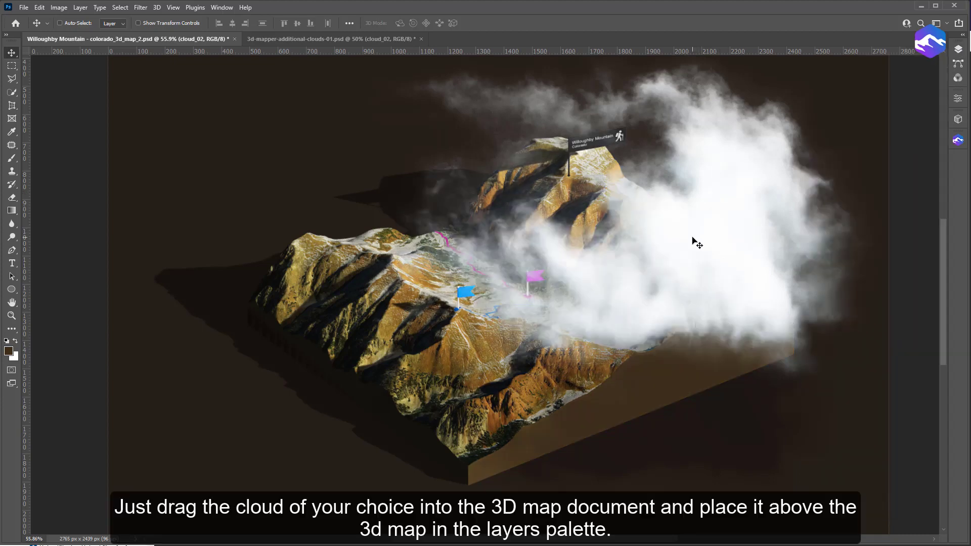
Scale cloud_02 to about 39% width and 29% height, and place it beside the mountain's slope below the sign.
key("ctrl+t")
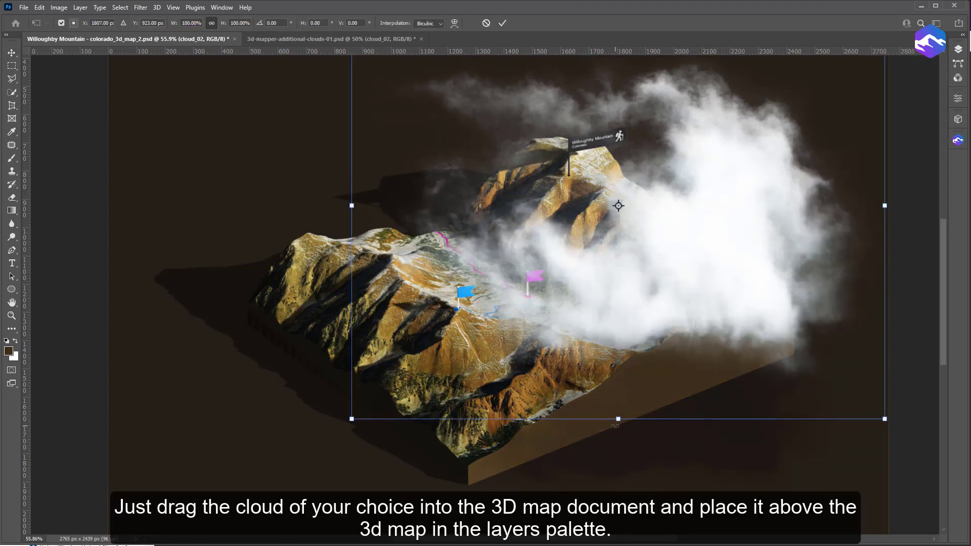
left_click_drag(615, 426, 639, 279)
left_click_drag(681, 221, 718, 266)
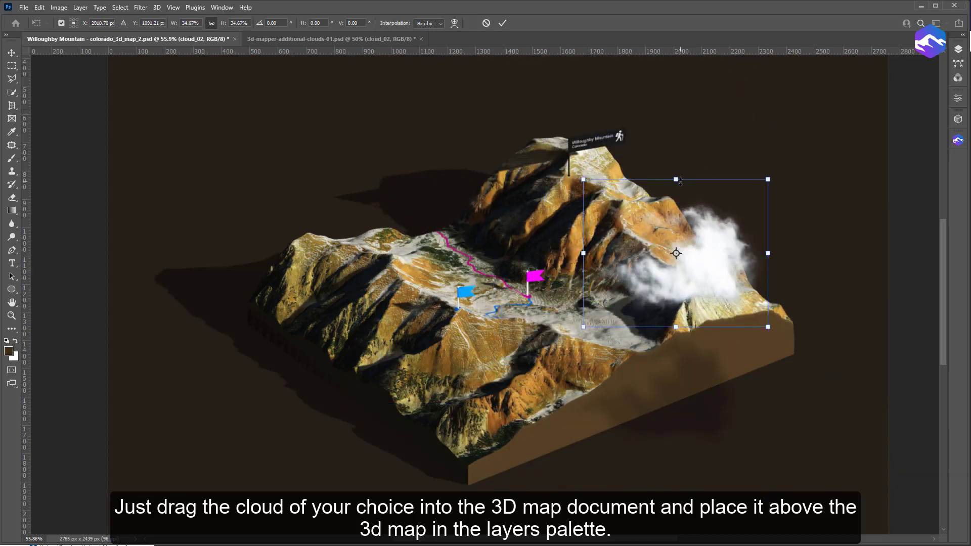
left_click_drag(680, 182, 680, 213)
left_click_drag(707, 248, 731, 215)
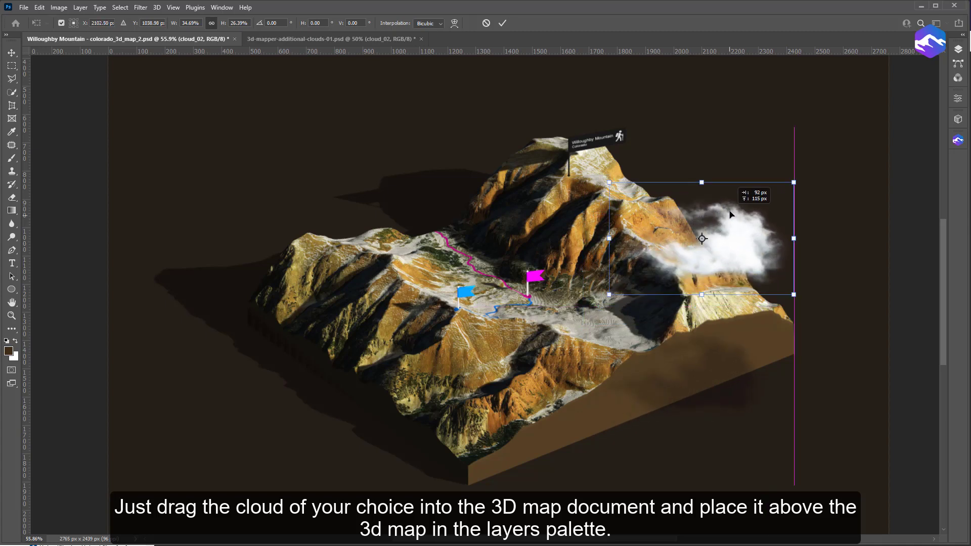
left_click_drag(793, 294, 819, 306)
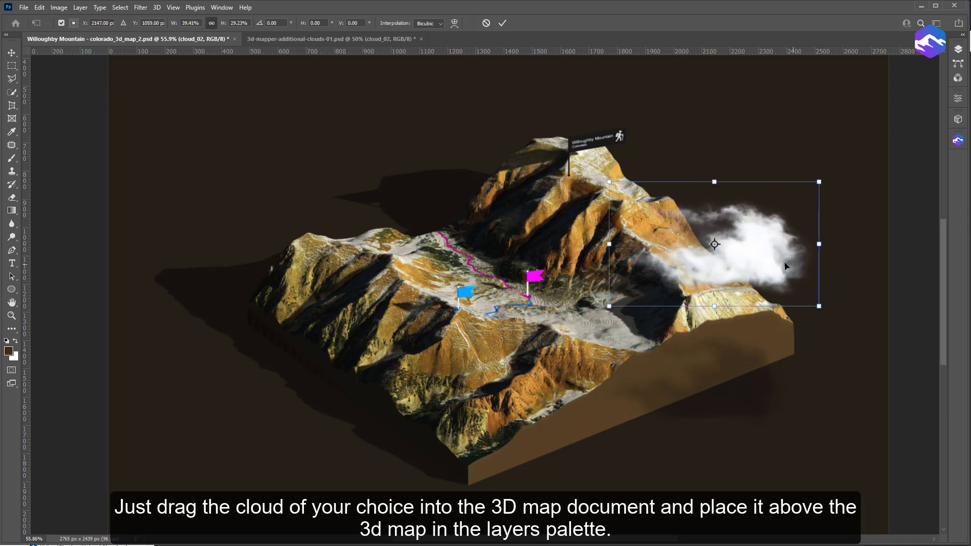
left_click_drag(787, 267, 778, 238)
key("Return")
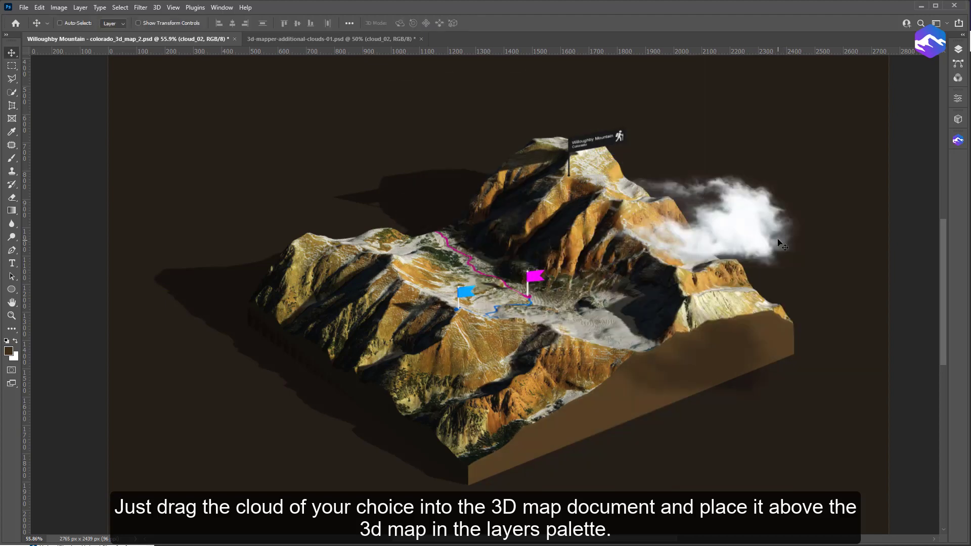
Reposition cloud_02's drop shadow on the mountain slope at about 57° angle and 276 px distance, with 33% opacity.
left_click(959, 51)
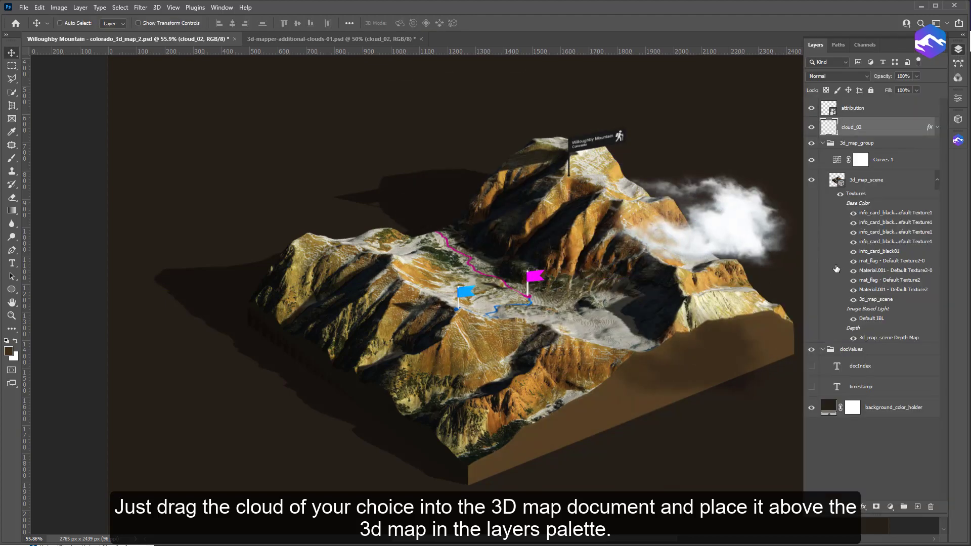
double_click(931, 130)
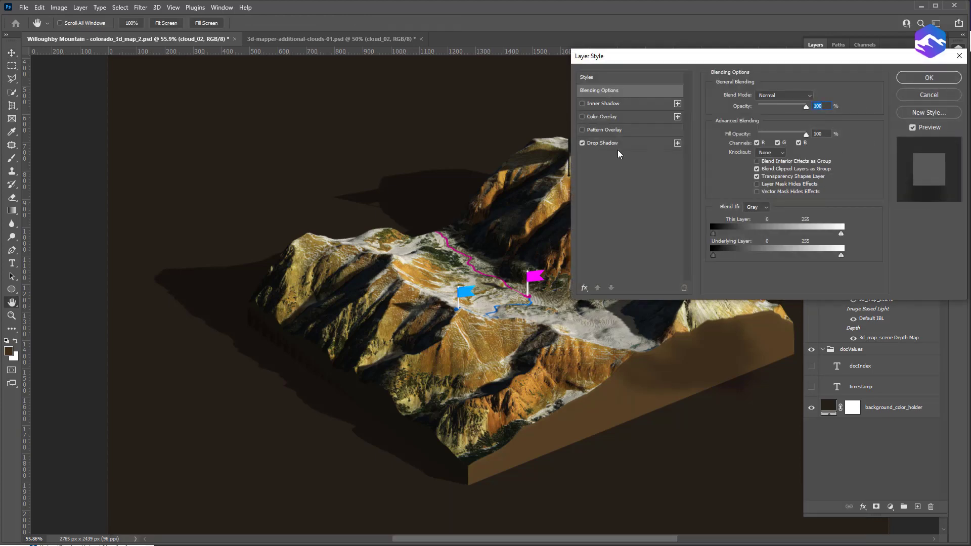
left_click(600, 143)
left_click_drag(664, 57, 69, 46)
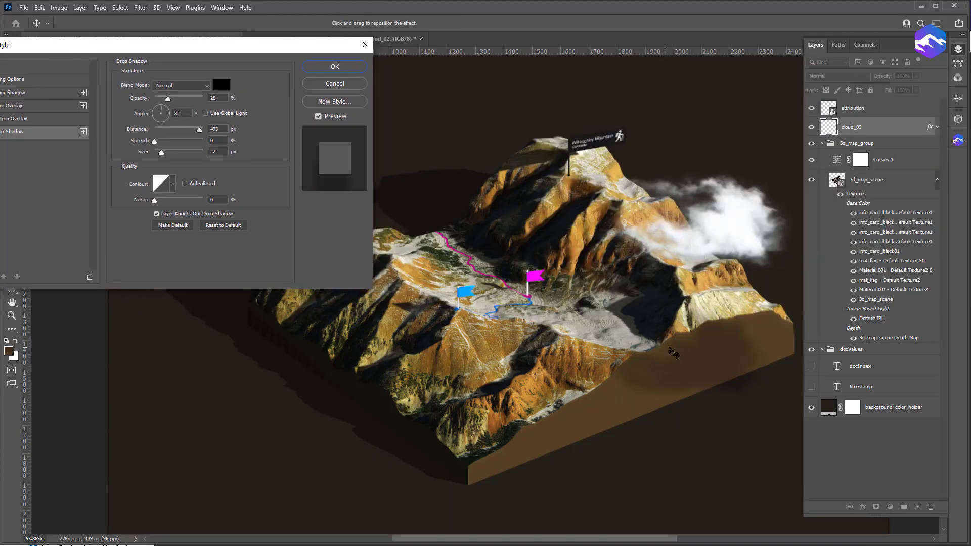
left_click_drag(674, 268, 670, 306)
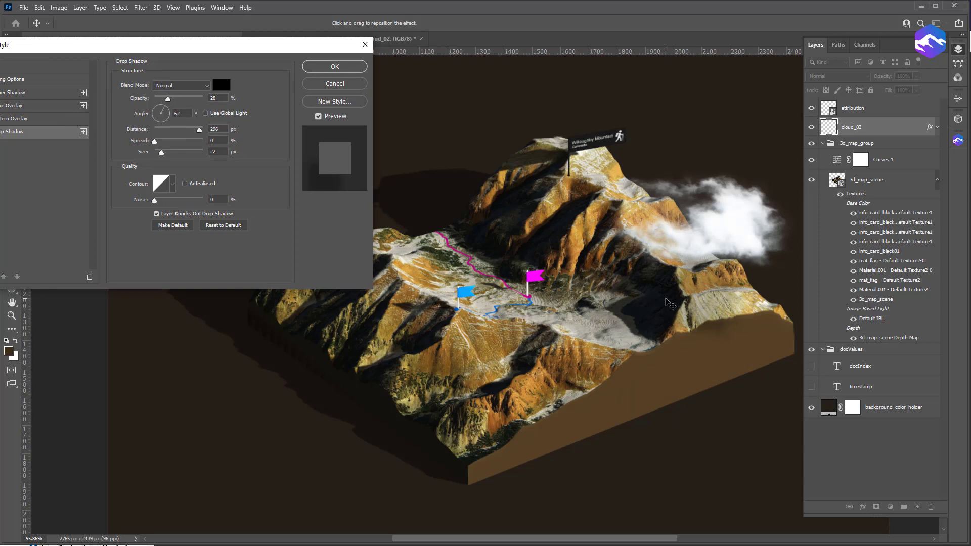
mouse_move(168, 99)
left_mouse_down()
mouse_move(207, 98)
mouse_move(176, 111)
left_mouse_up()
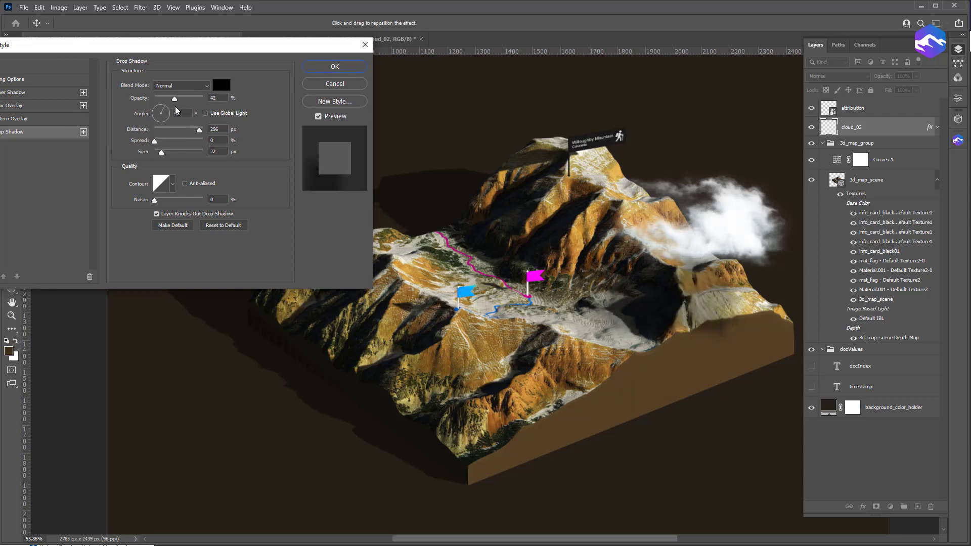
left_click_drag(697, 317, 721, 266)
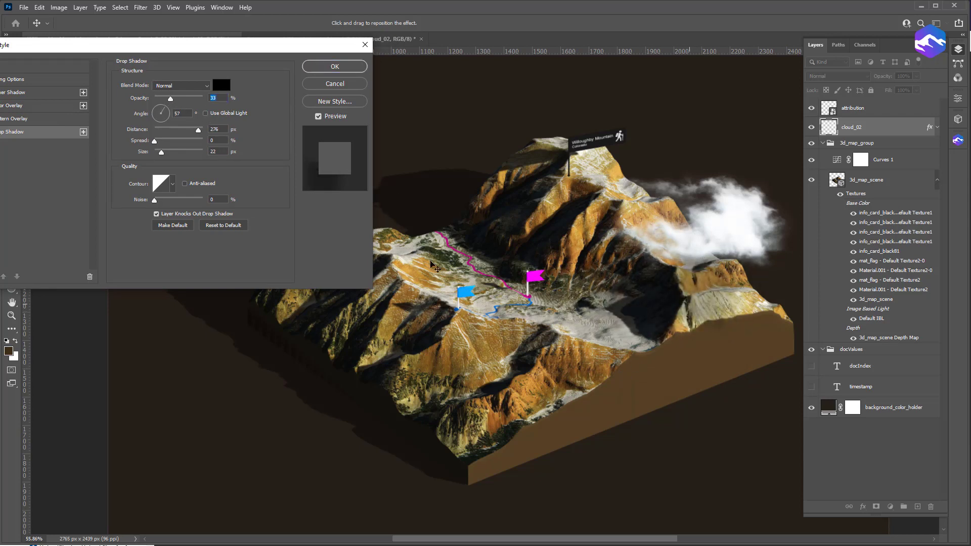
left_click_drag(174, 98, 171, 99)
Set cloud_02's drop shadow to Multiply, raise its opacity, adjust its size and apply the layer style.
left_click(181, 88)
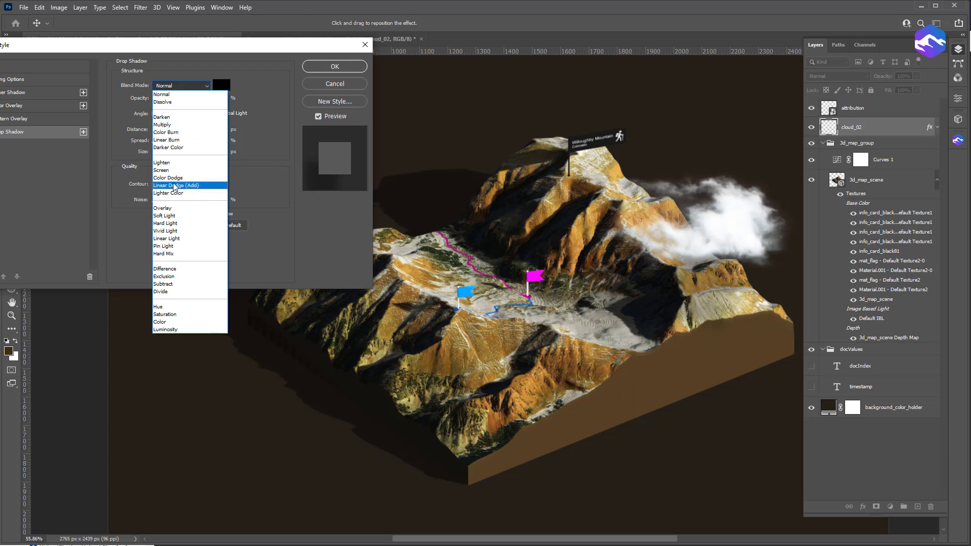
left_click(167, 125)
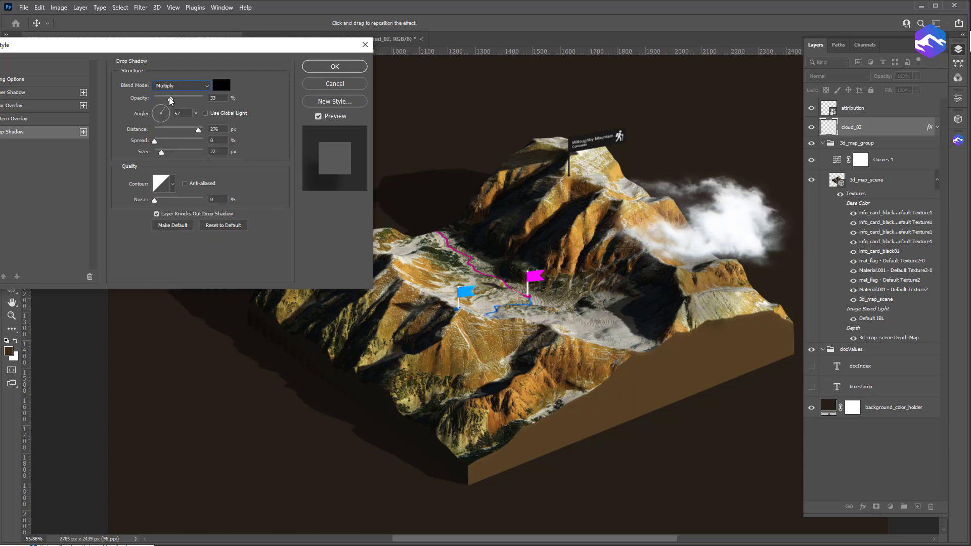
left_click_drag(171, 100, 173, 100)
left_click_drag(161, 152, 201, 135)
left_click_drag(174, 103, 176, 105)
left_click(326, 68)
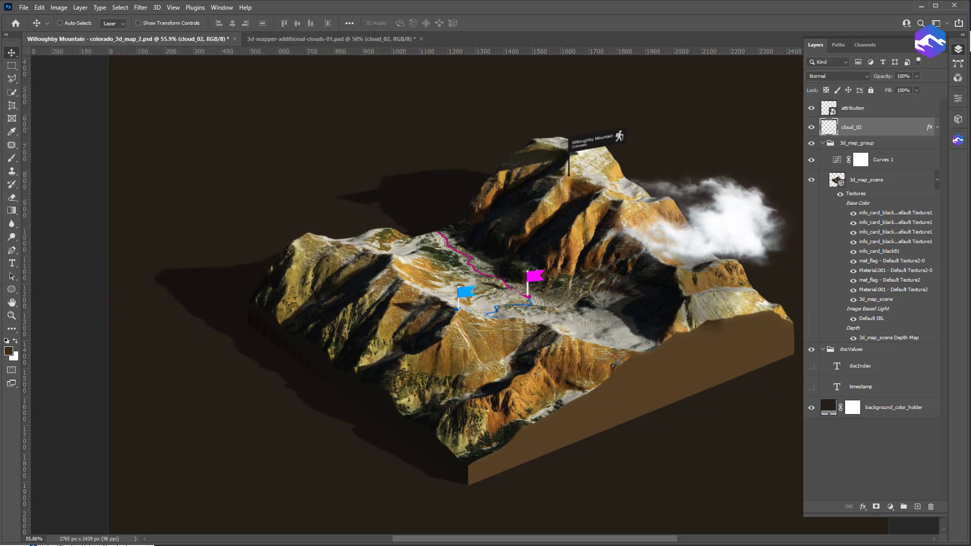
Recolor the 3D map's edge with a more saturated brown using the 3D-Mapper Edge Color shortcut.
left_click(959, 49)
mouse_move(805, 220)
left_mouse_down()
mouse_move(787, 251)
mouse_move(820, 212)
mouse_move(808, 226)
left_mouse_up()
key("alt+]")
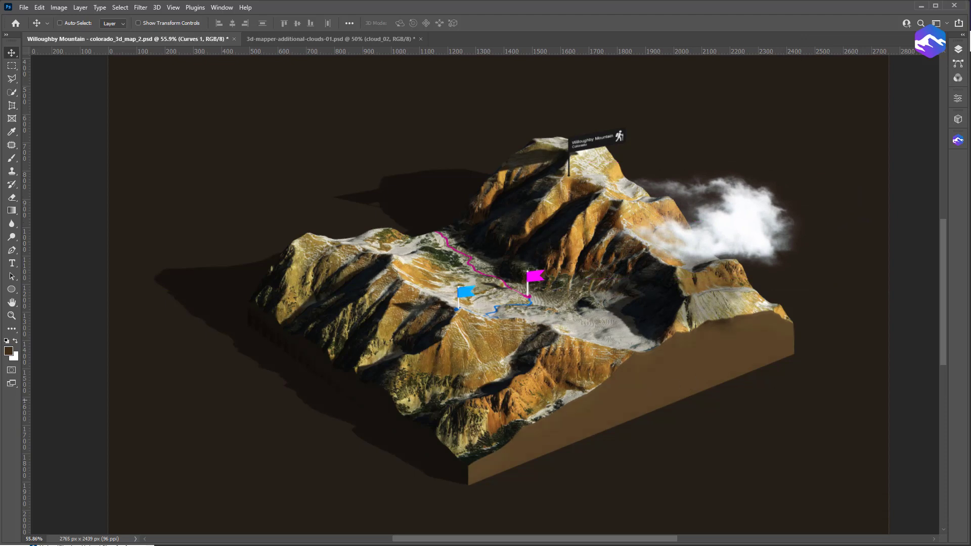
left_click(958, 140)
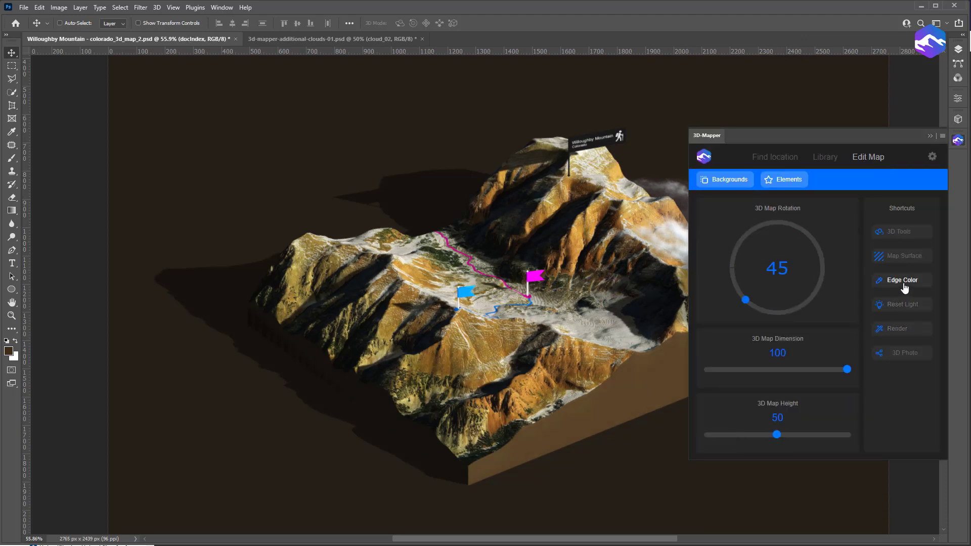
left_click(905, 287)
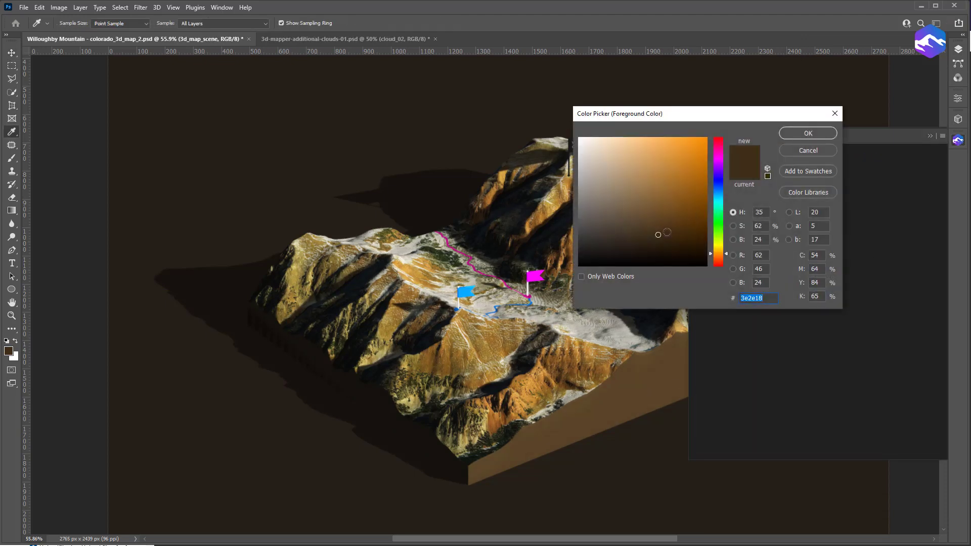
left_click(794, 133)
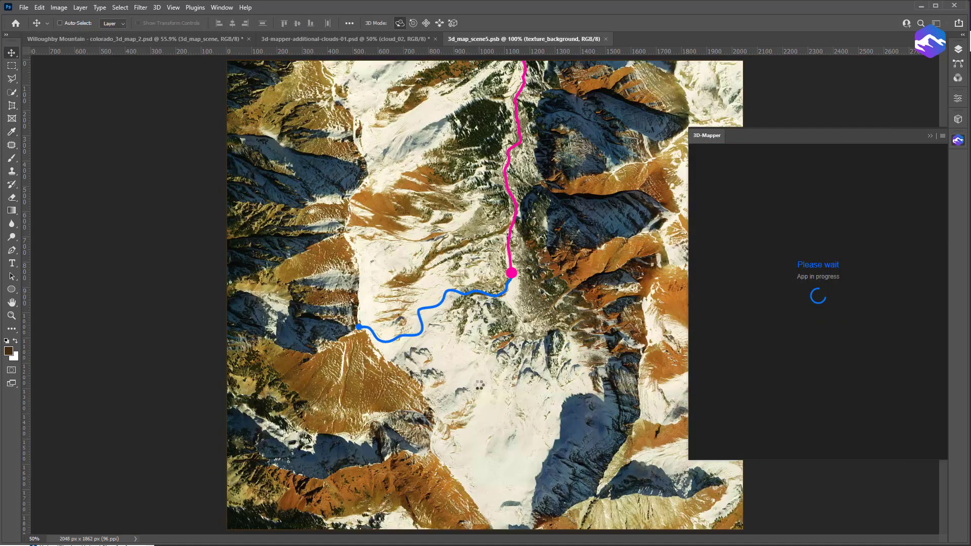
left_click(958, 141)
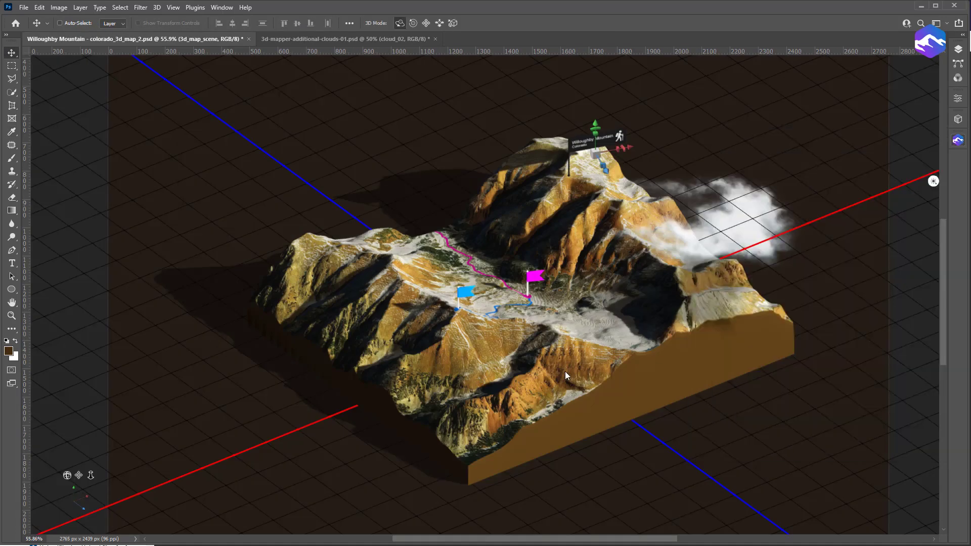
Close the 3d-mapper-additional-clouds-01.psd document and return to the Willoughby Mountain map.
left_click(436, 39)
left_click(481, 207)
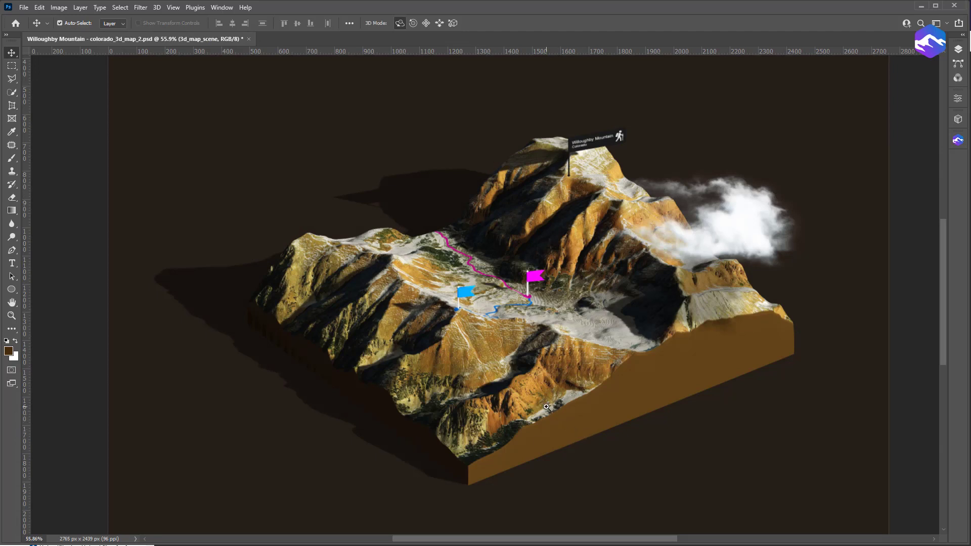
left_click(528, 384, "alt")
left_click(528, 380, "alt")
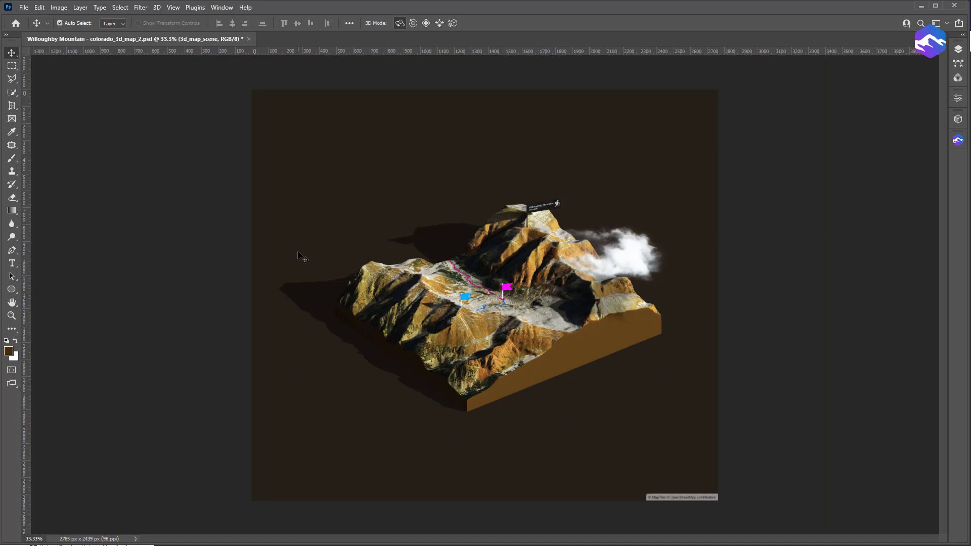
Collapse 3d_map_group and add a new layer named "light" directly above it.
left_click(351, 288)
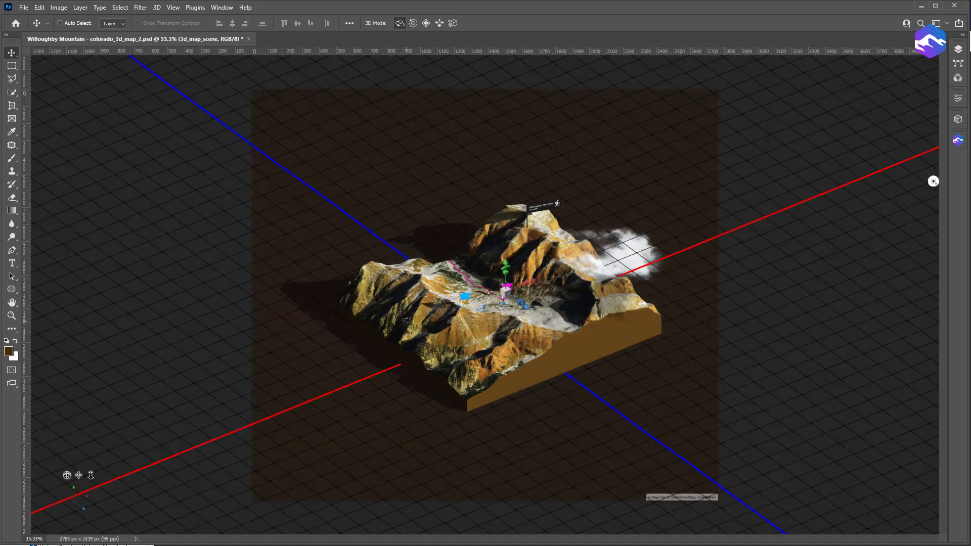
left_click(958, 49)
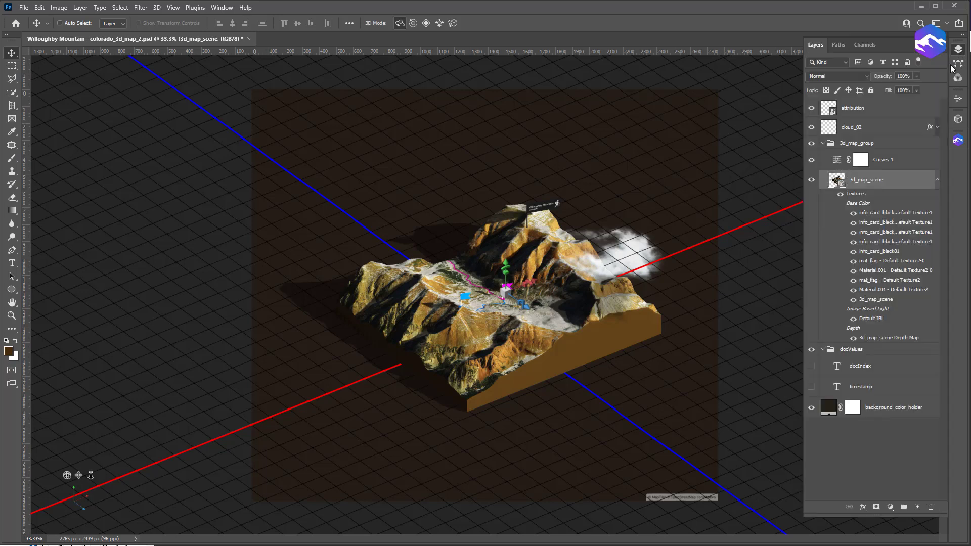
left_click(938, 180)
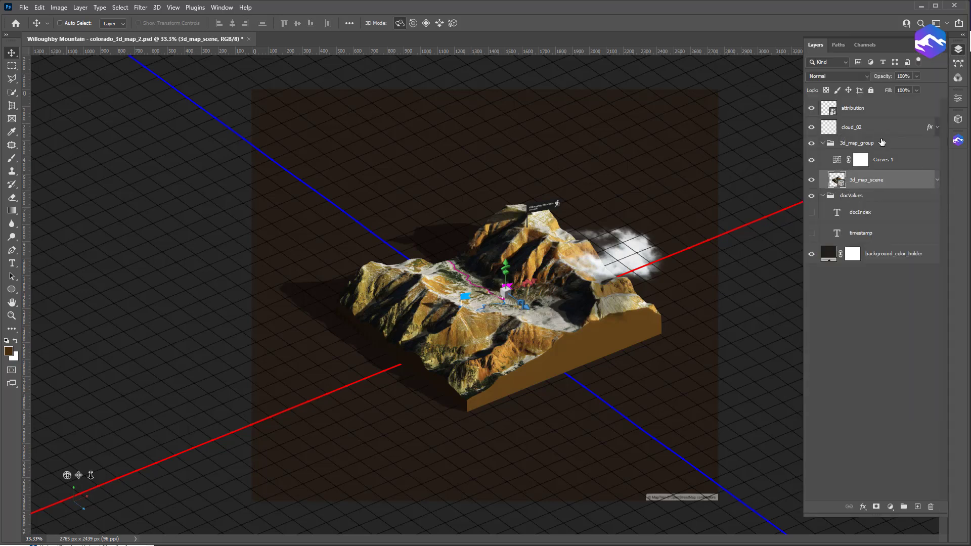
left_click(825, 144)
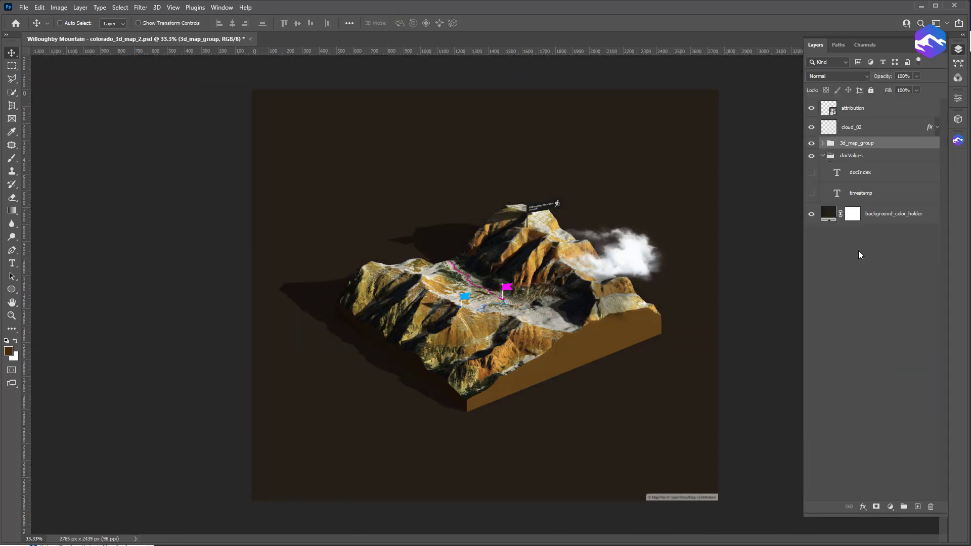
left_click(914, 219)
left_click(857, 144)
left_click(918, 507)
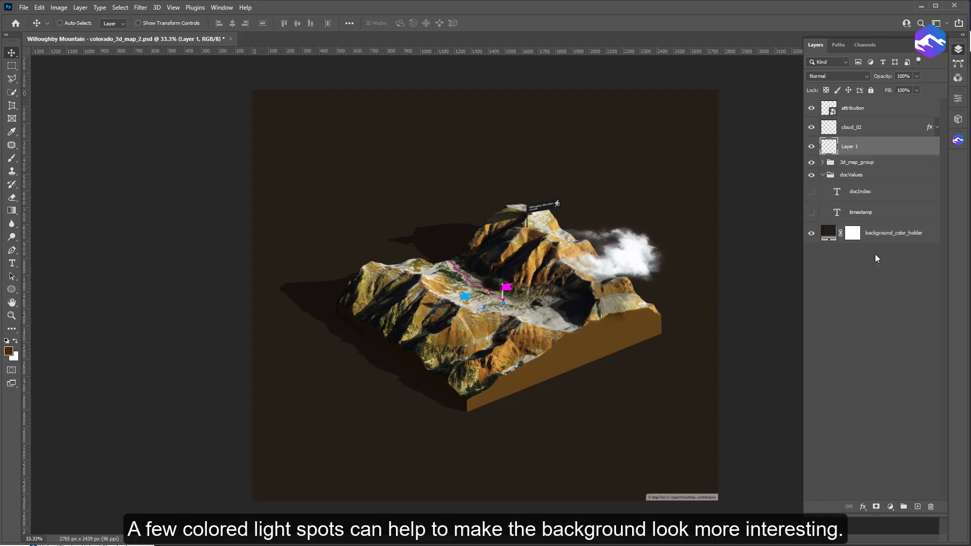
double_click(850, 147)
type("light")
key("Return")
Paint a single white spot over the map's center on the light layer with a 464 px soft brush at 0% hardness.
key("b")
right_click(636, 425)
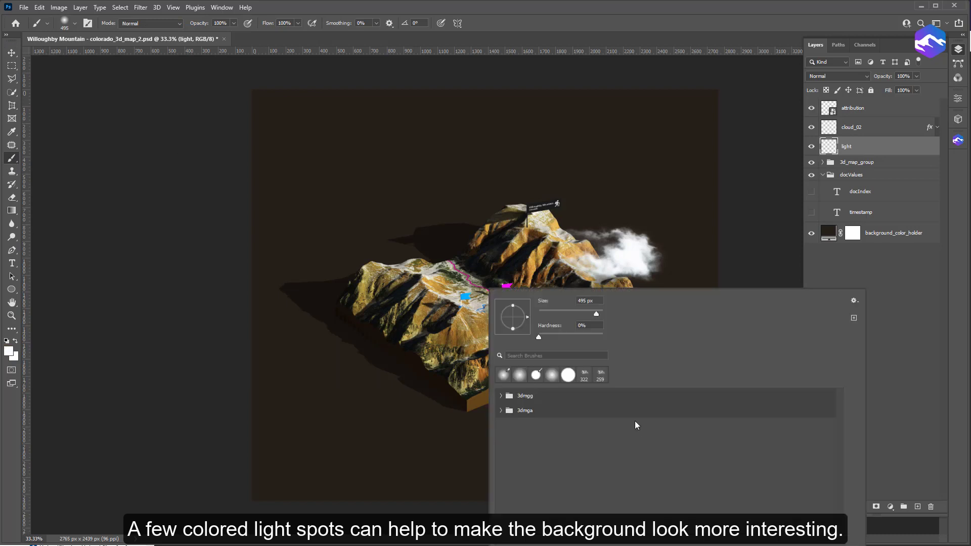
left_click(553, 377)
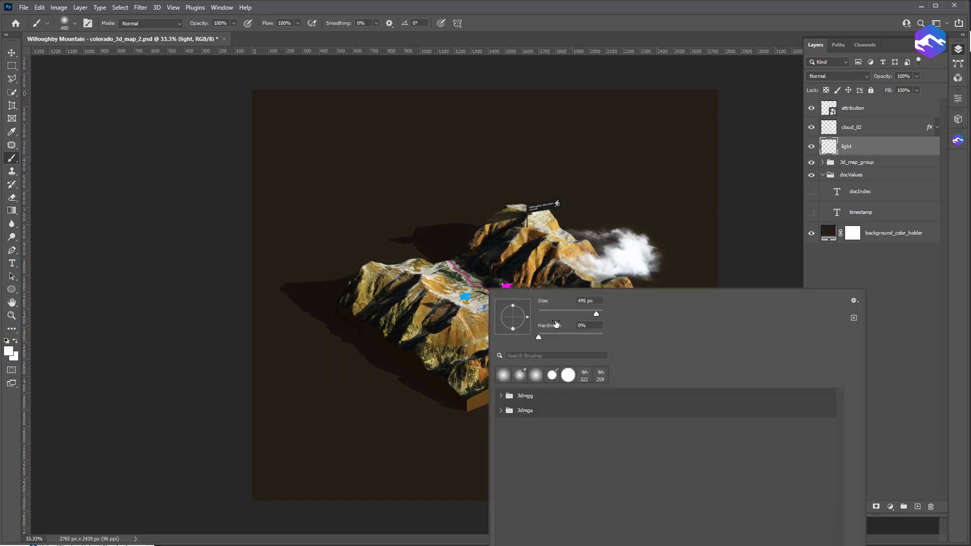
left_click_drag(595, 314, 592, 313)
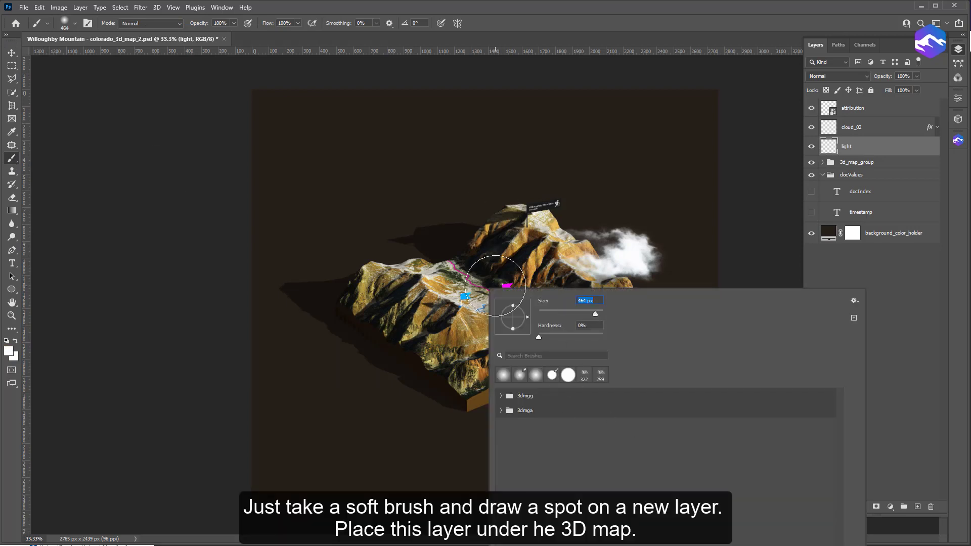
left_click(8, 351)
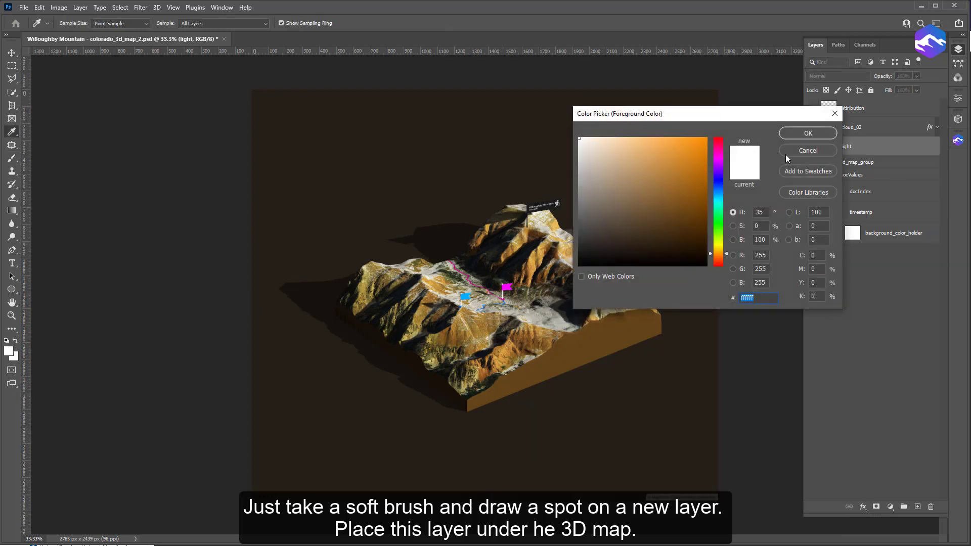
left_click(808, 133)
left_click(497, 292)
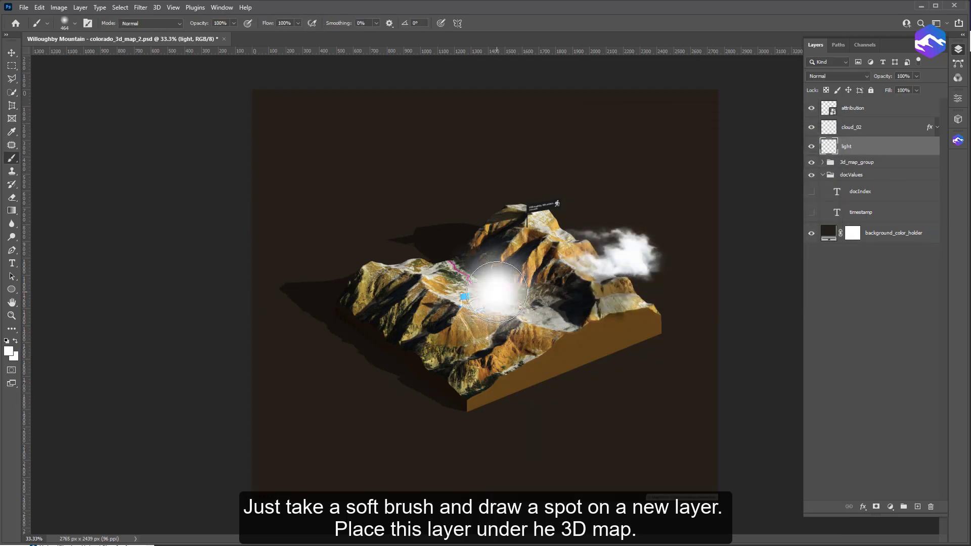
Stretch the light spot to about 308% width and 179% height, and place its layer directly above background_color_holder.
key("v")
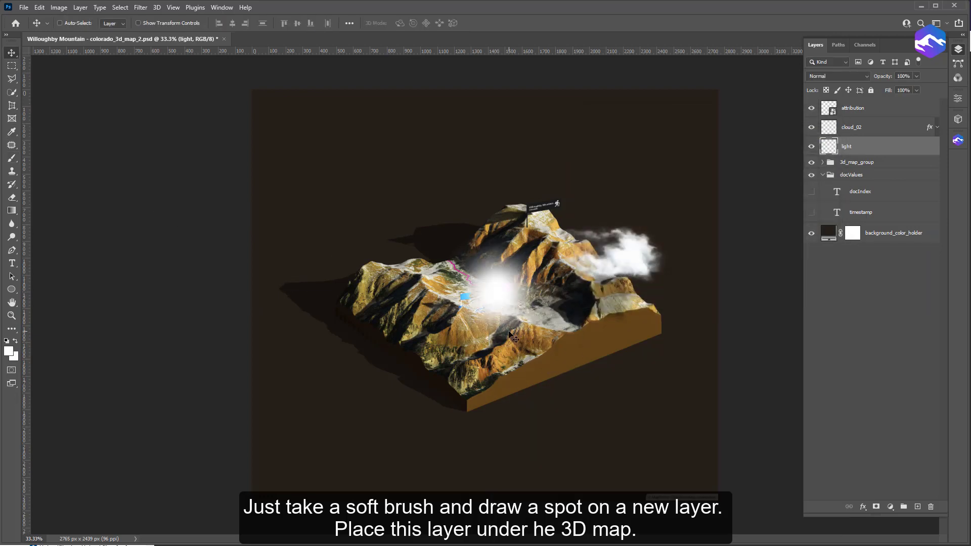
key("ctrl+t")
left_click_drag(434, 291, 305, 291)
left_click_drag(561, 288, 695, 288)
left_click_drag(502, 229, 500, 185)
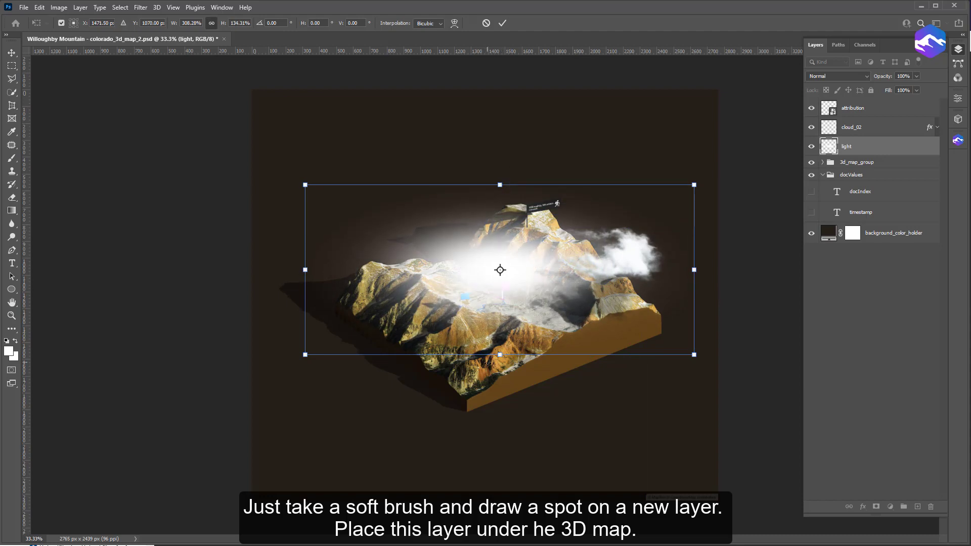
left_click_drag(501, 353, 501, 411)
mouse_move(535, 340)
left_mouse_down()
mouse_move(522, 414)
mouse_move(539, 354)
mouse_move(531, 354)
left_mouse_up()
left_click(502, 23)
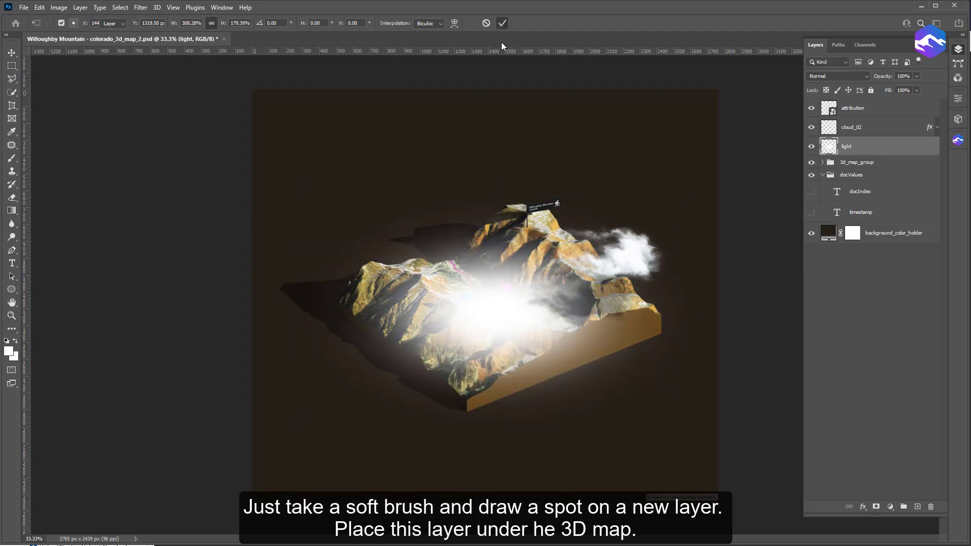
left_click_drag(850, 146, 856, 225)
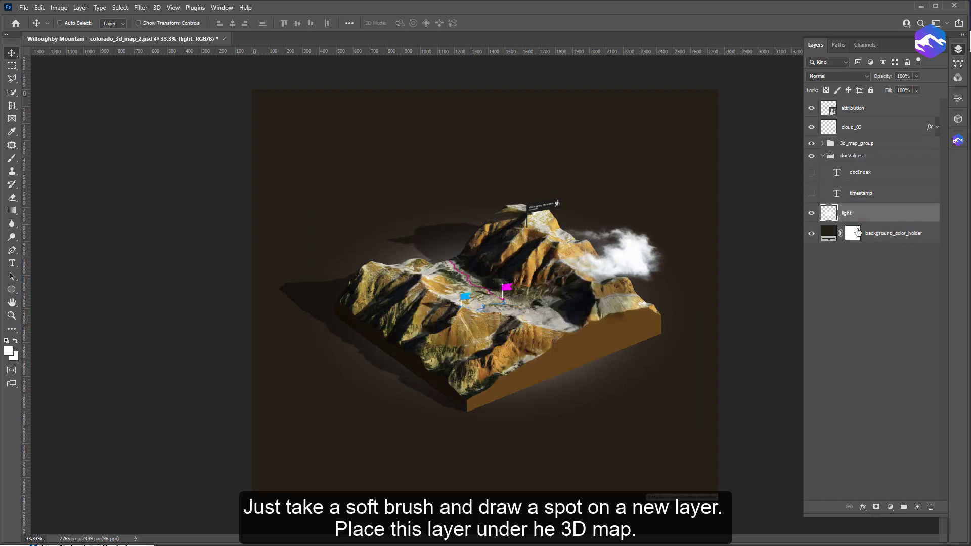
Add a color overlay to the light layer, sampling the map's brown side and brightening it to orange f28d00.
double_click(890, 214)
left_click_drag(147, 57, 154, 224)
left_click(22, 273)
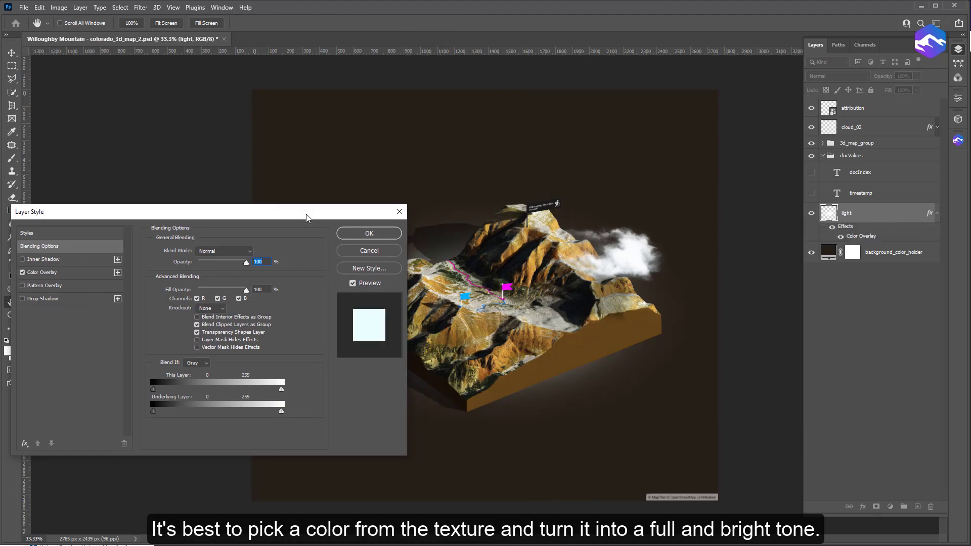
left_click_drag(307, 218, 848, 206)
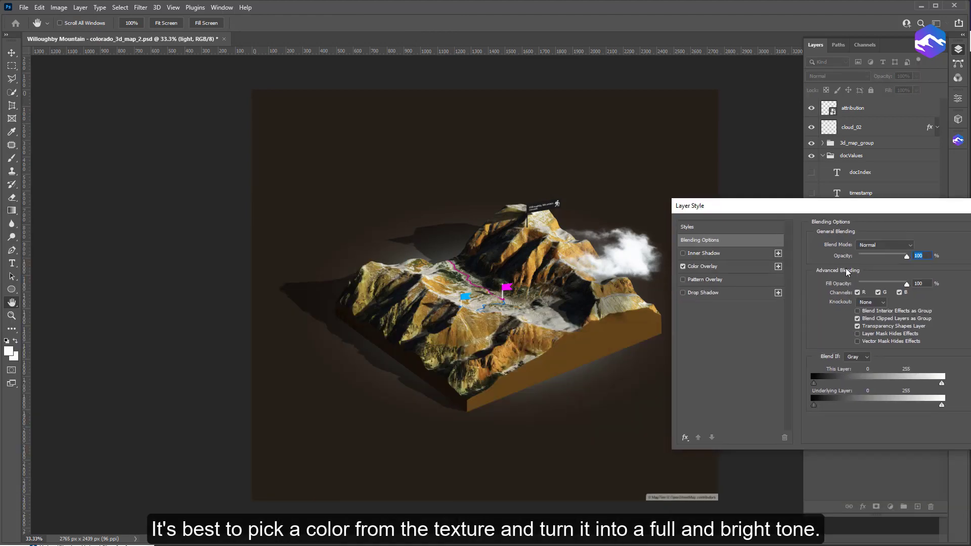
left_click_drag(788, 205, 496, 393)
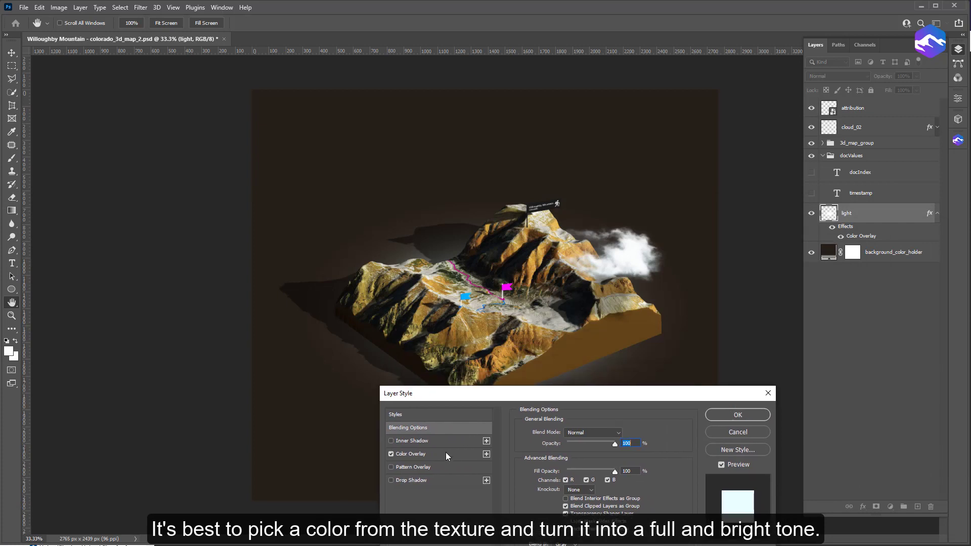
left_click(445, 453)
left_click(624, 433)
left_click(506, 242)
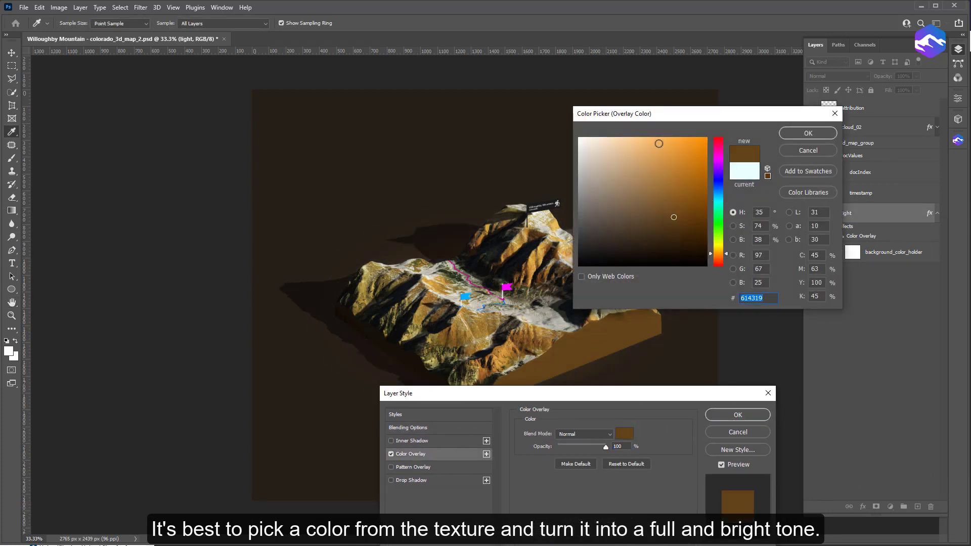
left_click(687, 160)
left_click_drag(686, 160, 704, 144)
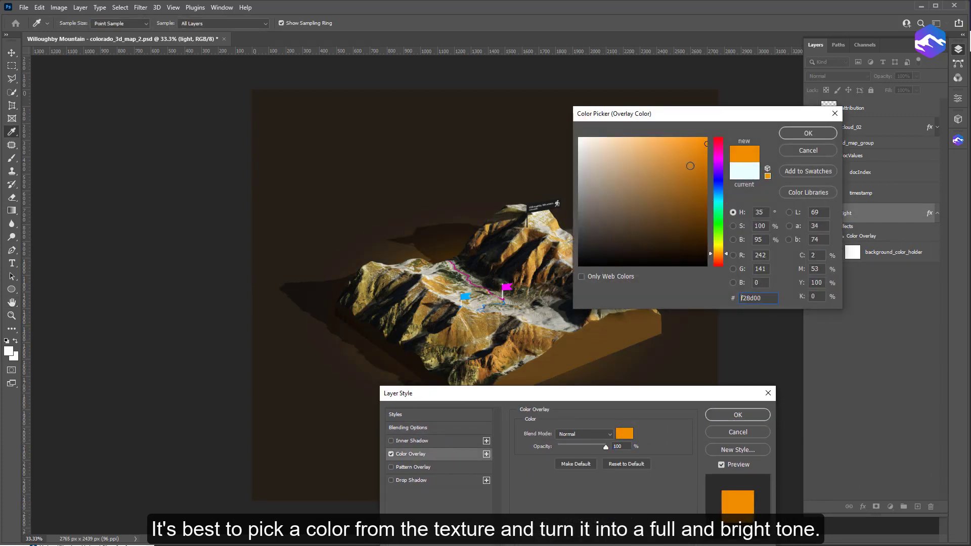
key("Return")
left_click_drag(669, 393, 565, 450)
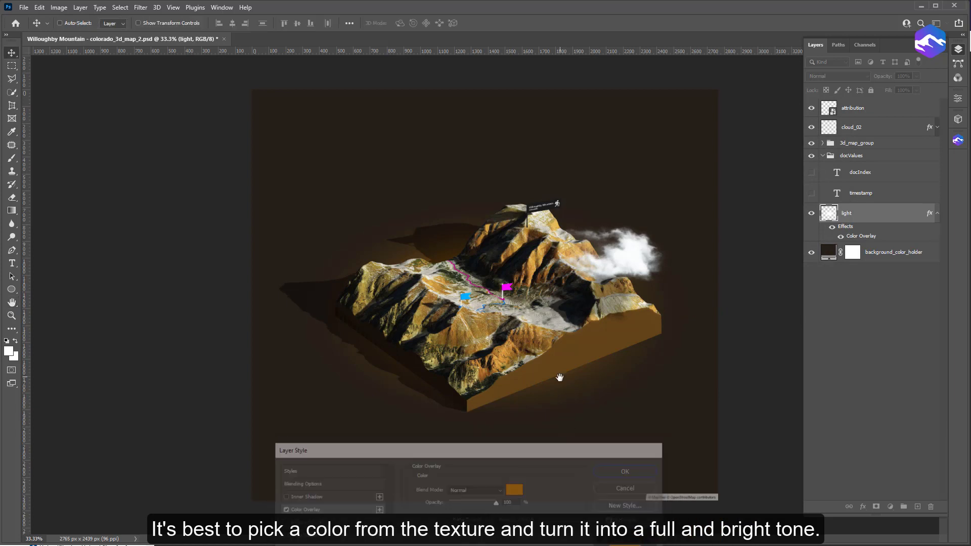
Move the orange light spot about 290 px left, duplicate its layer, and place the copy behind the mountain peak and cloud.
left_click_drag(562, 375, 514, 381)
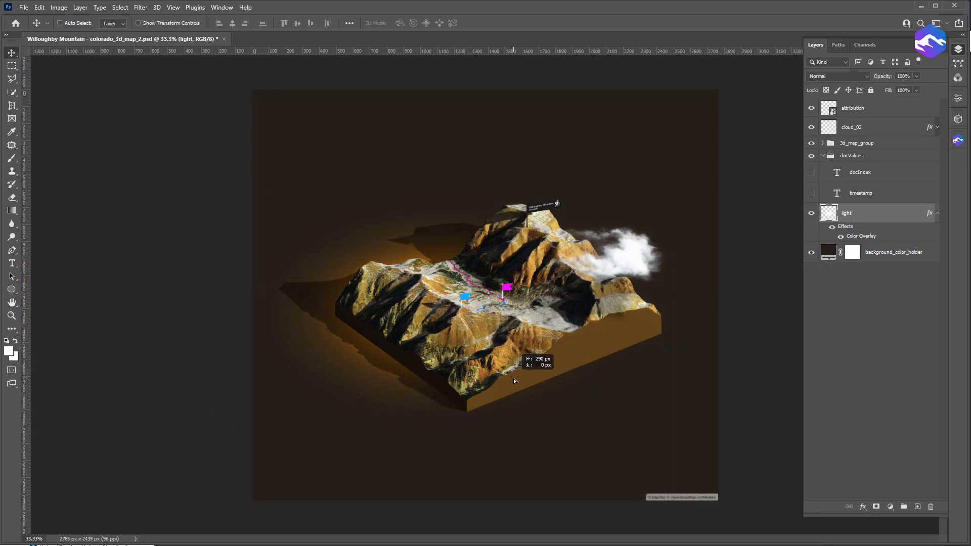
right_click(856, 218)
left_click(749, 211)
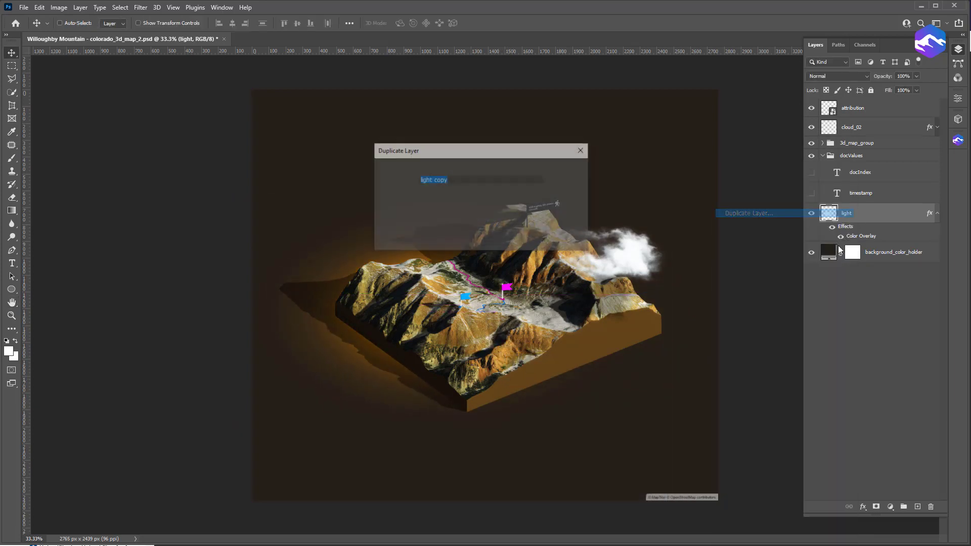
left_click(569, 171)
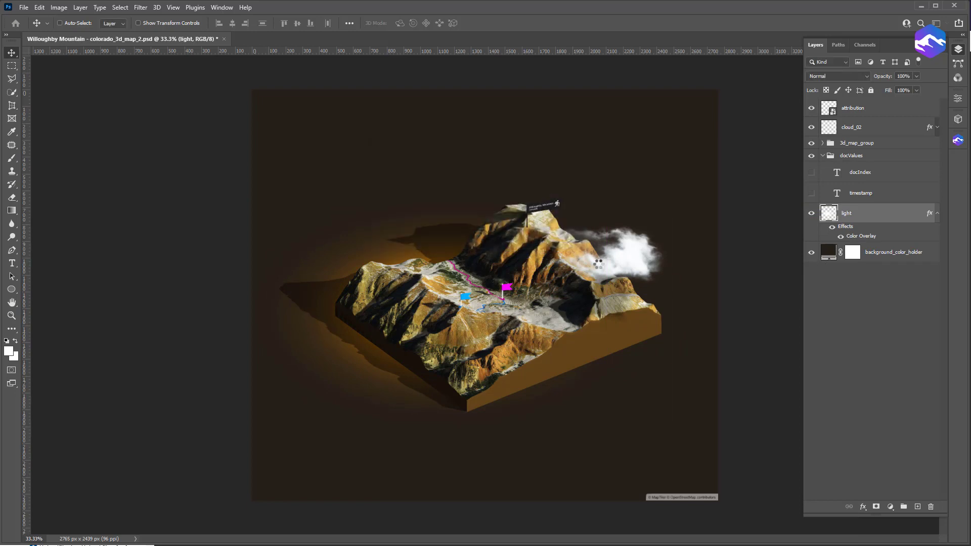
left_click_drag(598, 258, 649, 273)
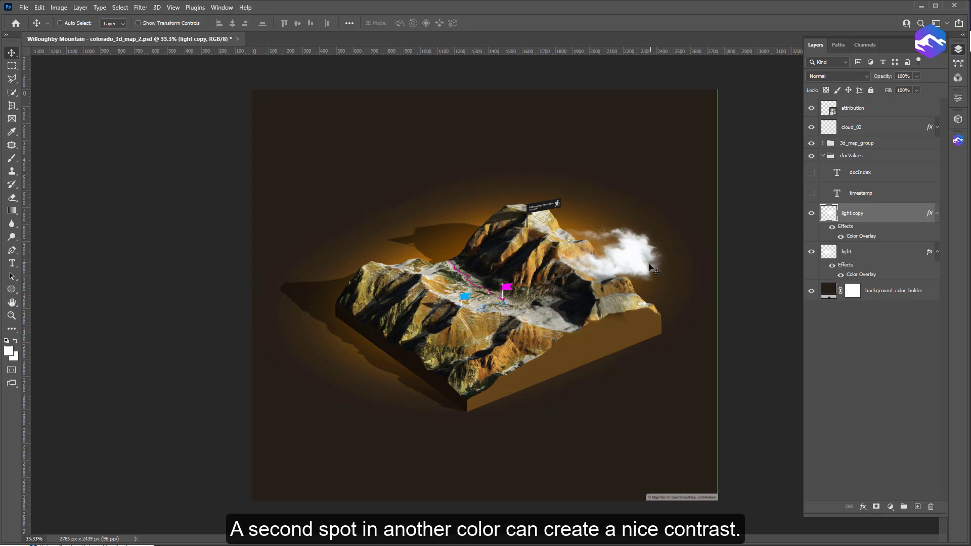
Change the duplicated light spot's color overlay to blue 0094f2.
double_click(860, 236)
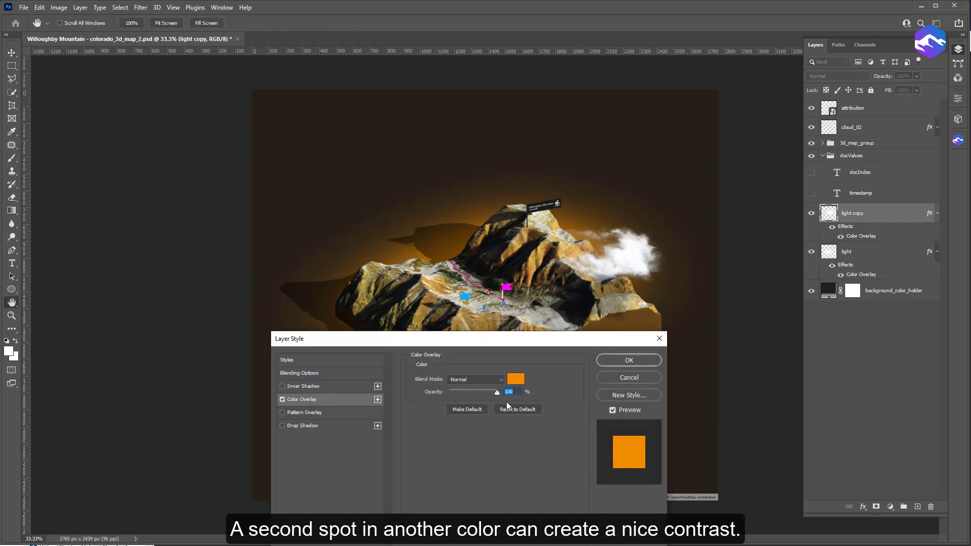
left_click(514, 382)
left_click(721, 198)
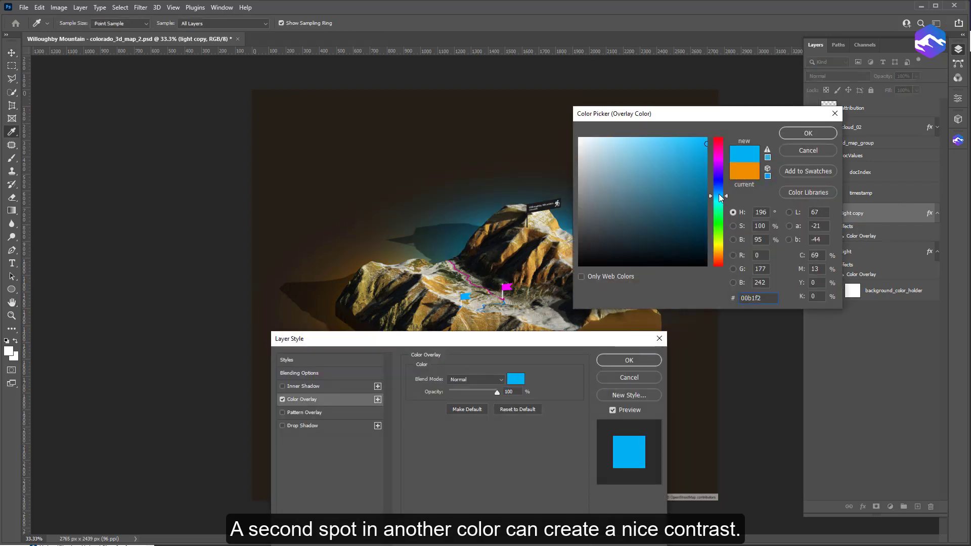
left_click_drag(720, 195, 724, 192)
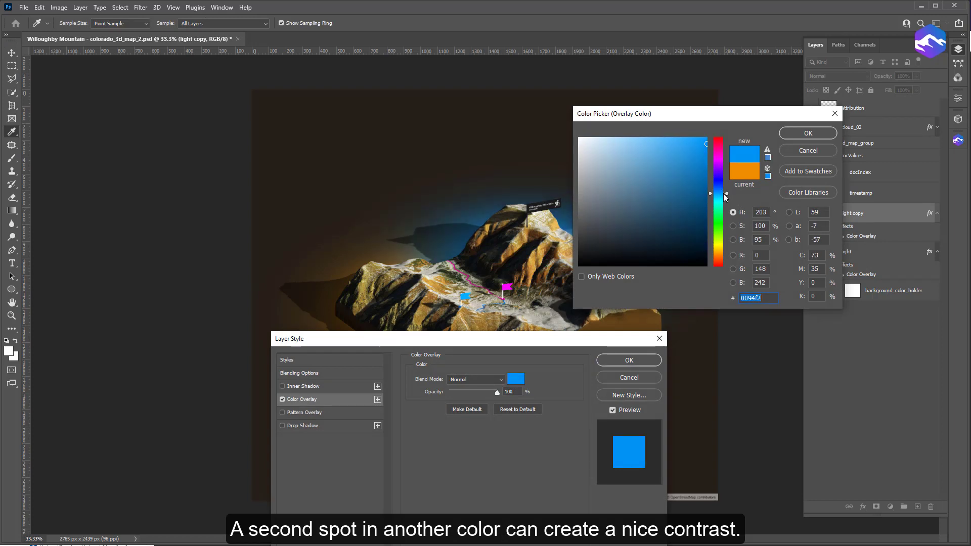
key("Return")
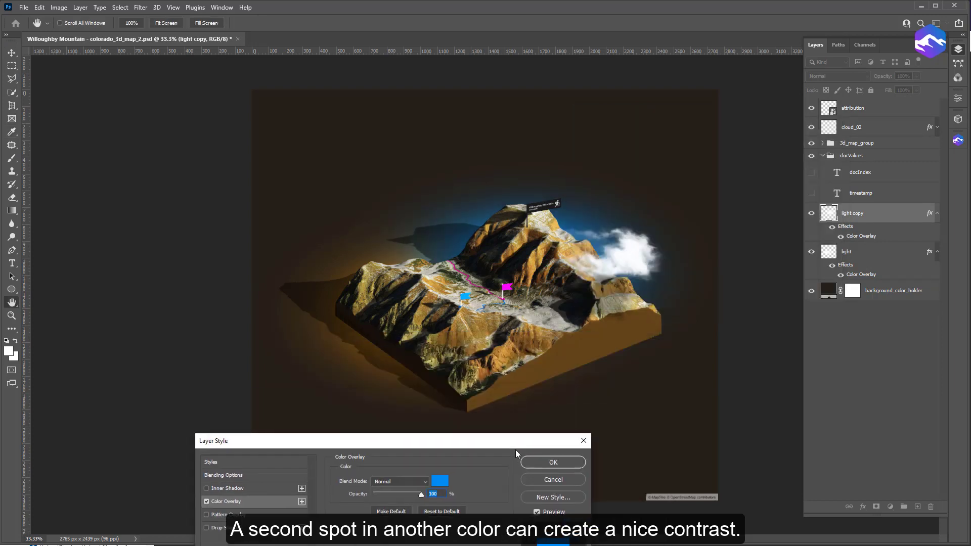
left_click_drag(583, 307, 564, 318)
Select background_color_holder and set the Pen tool to draw shapes with no stroke and the recently used blue fill.
left_click(854, 254)
left_click(11, 316)
left_click_drag(453, 334, 376, 319)
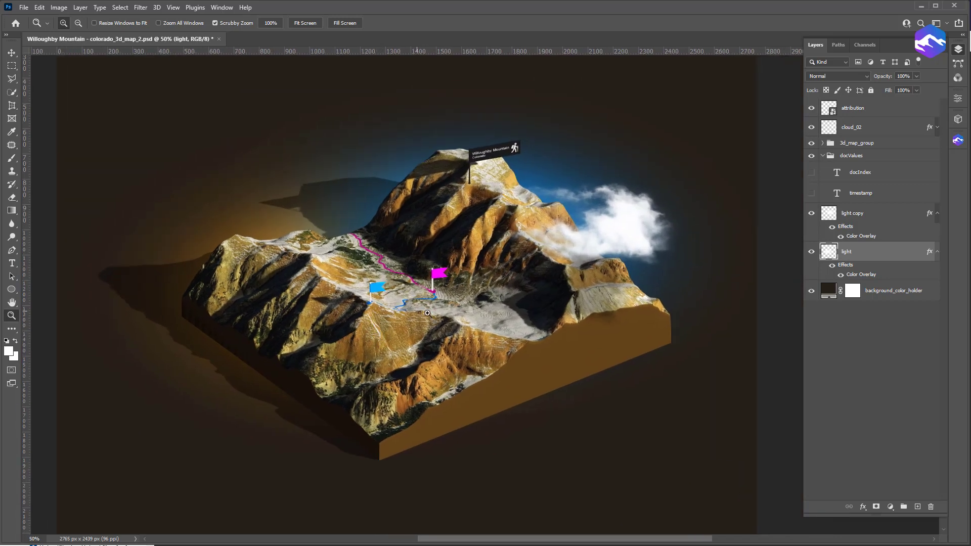
left_click(892, 293)
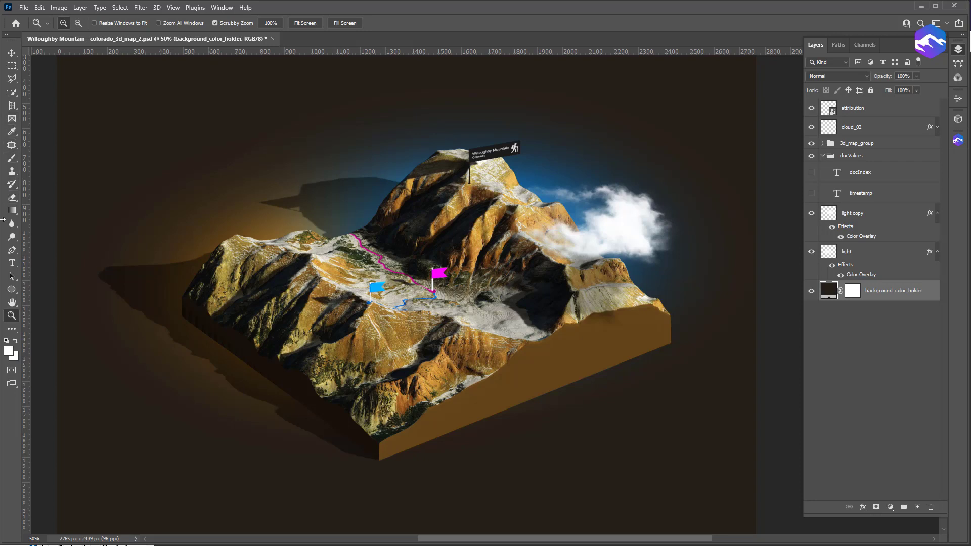
left_click(12, 250)
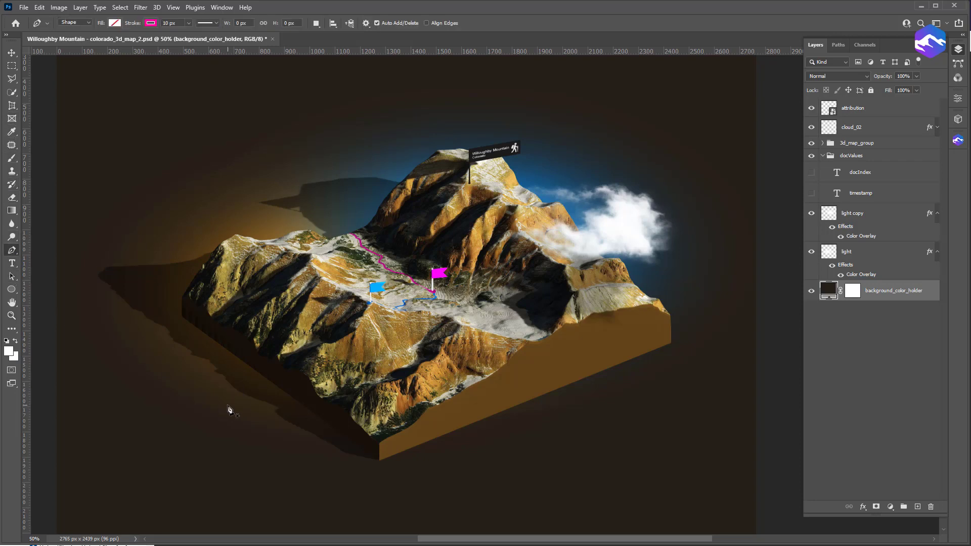
left_click(151, 23)
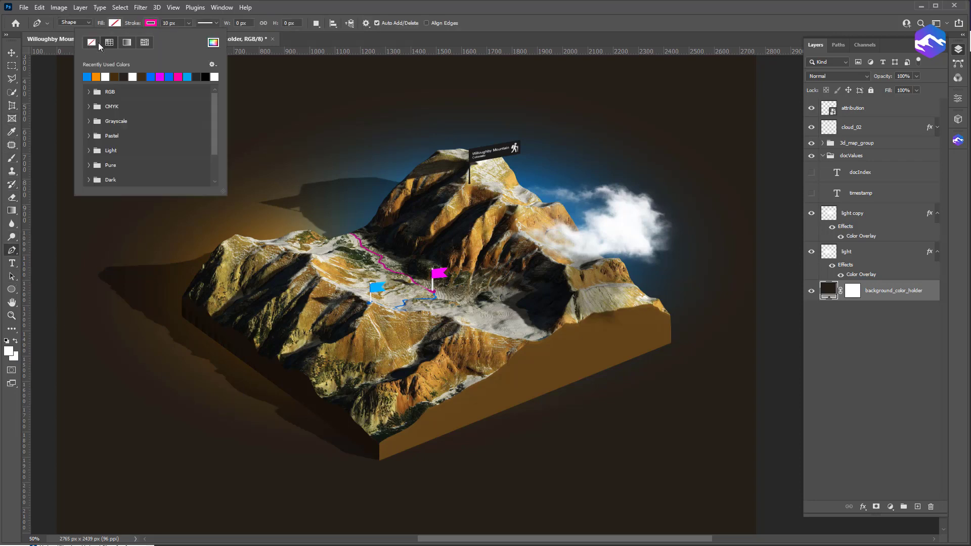
left_click(93, 44)
left_click(115, 23)
left_click(53, 77)
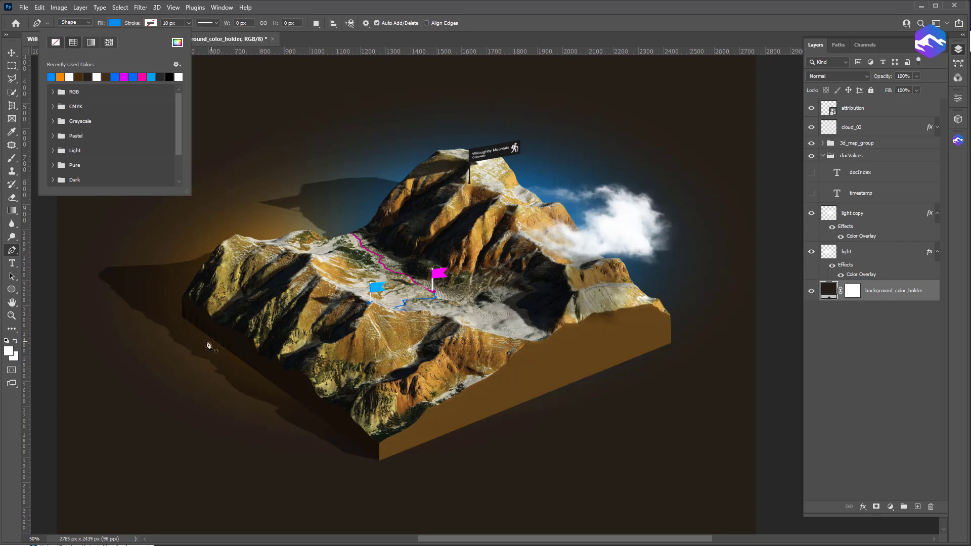
Trace the map's base with a closed four-point shape about 1921 × 1006 px and set its layer fill to 0%.
left_click(184, 317)
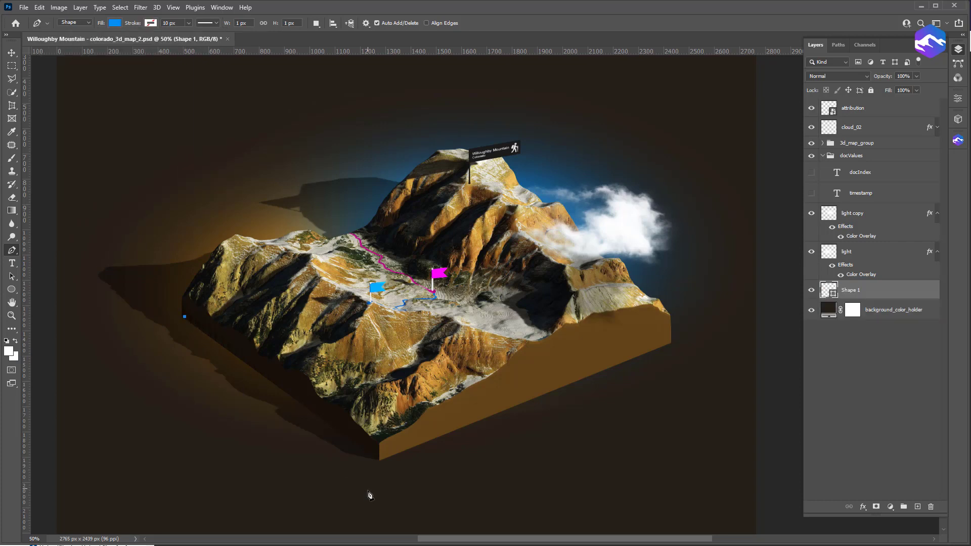
left_click(380, 460)
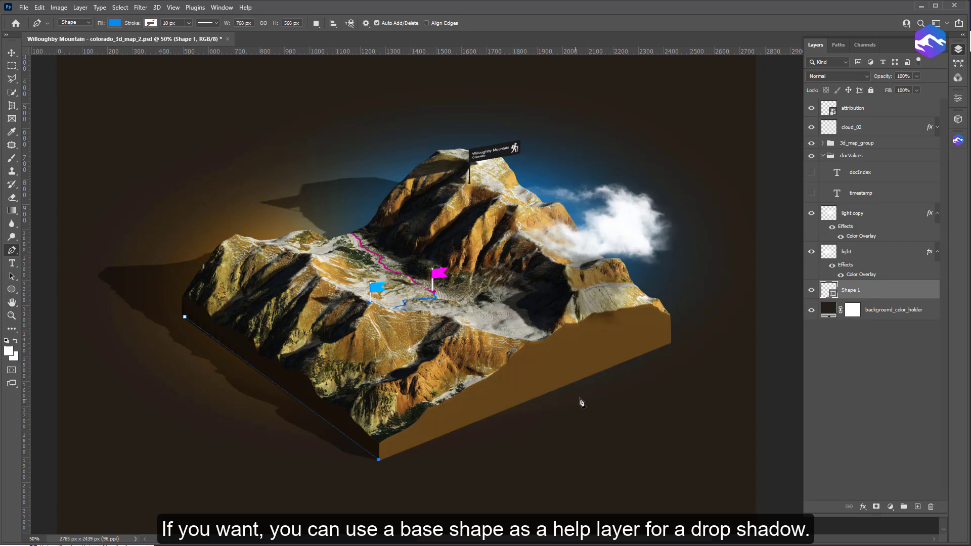
left_click(671, 345)
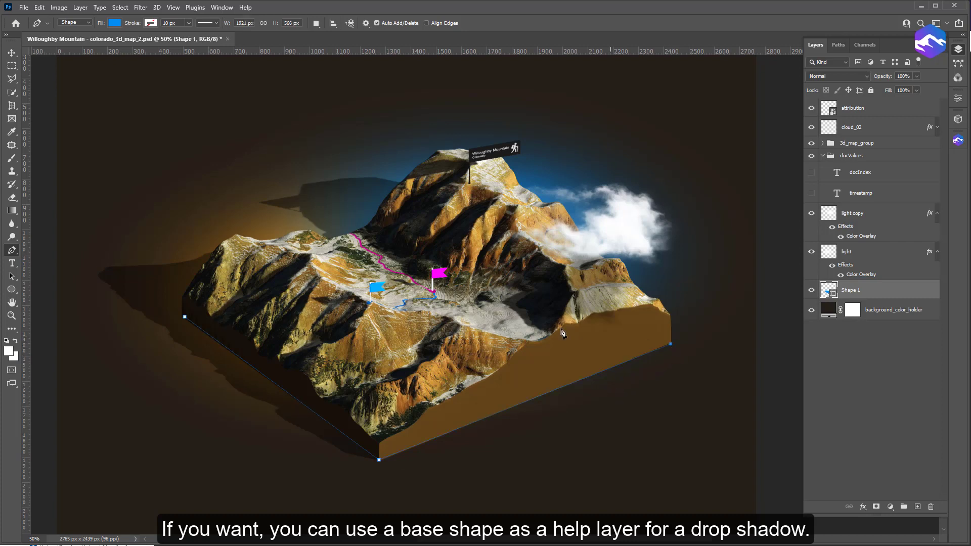
left_click(443, 206)
left_click(185, 317)
left_click(917, 90)
left_click(903, 293)
Add a drop shadow to the base shape with a 90° angle, 10 px distance and 24 px size.
double_click(915, 292)
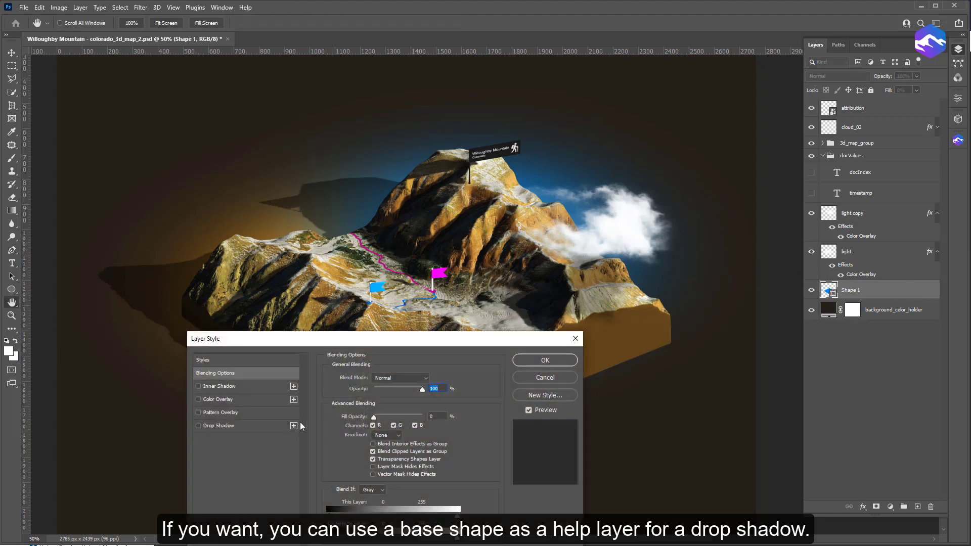
left_click(230, 427)
left_click_drag(356, 339, 768, 48)
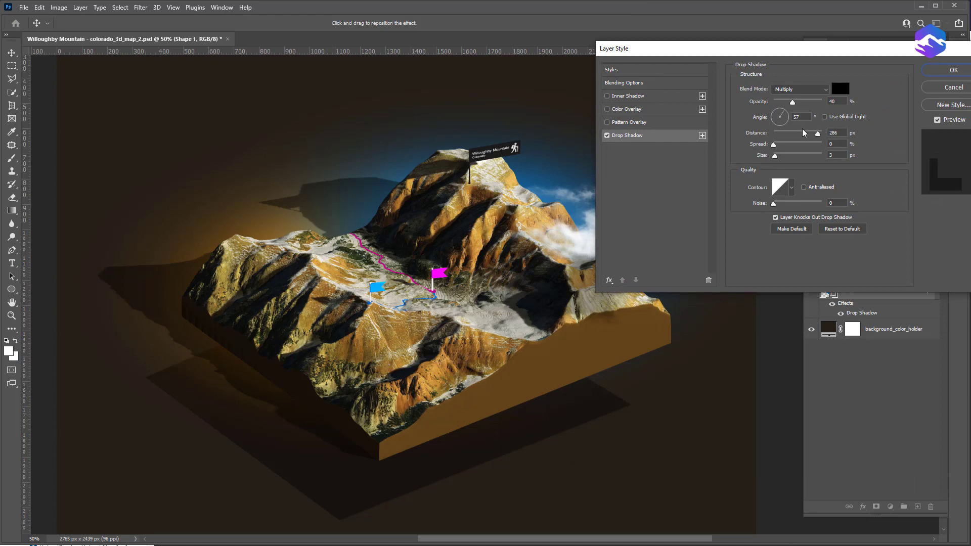
left_click_drag(804, 120, 787, 117)
type("0")
left_click(780, 110)
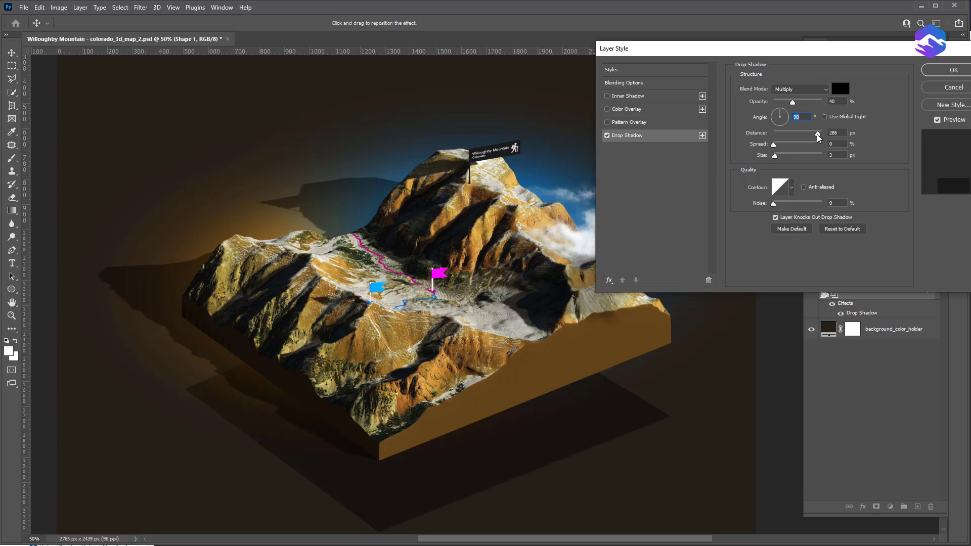
left_click_drag(819, 136, 779, 134)
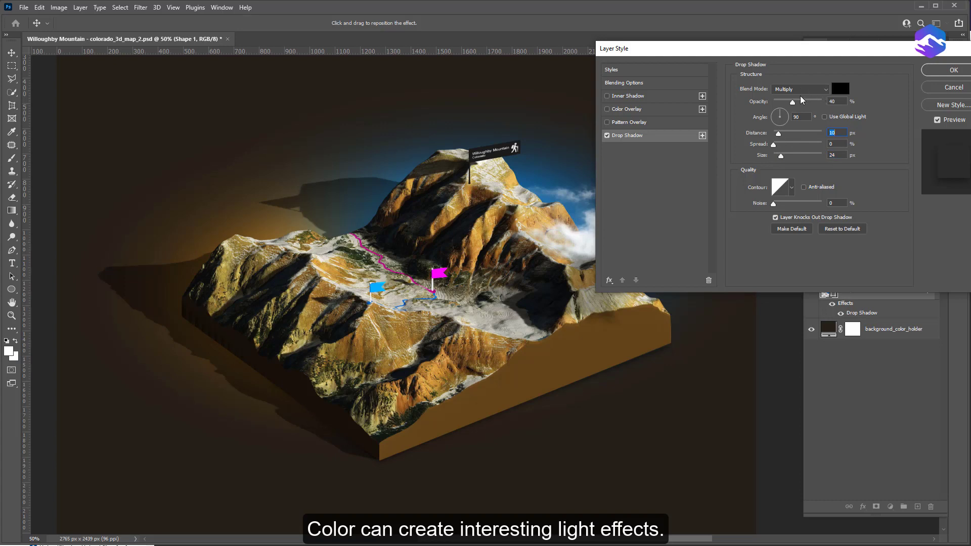
Set the base shape's drop shadow to Normal blend mode, blue 0095ff and 57 px size.
left_click(801, 89)
left_click(789, 90)
left_click(840, 89)
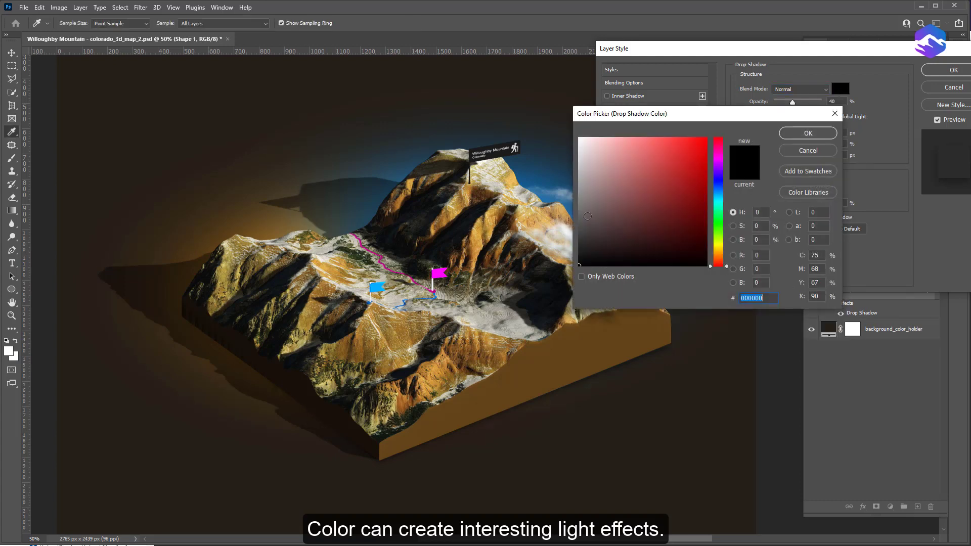
left_click(568, 186)
left_click_drag(690, 141, 708, 136)
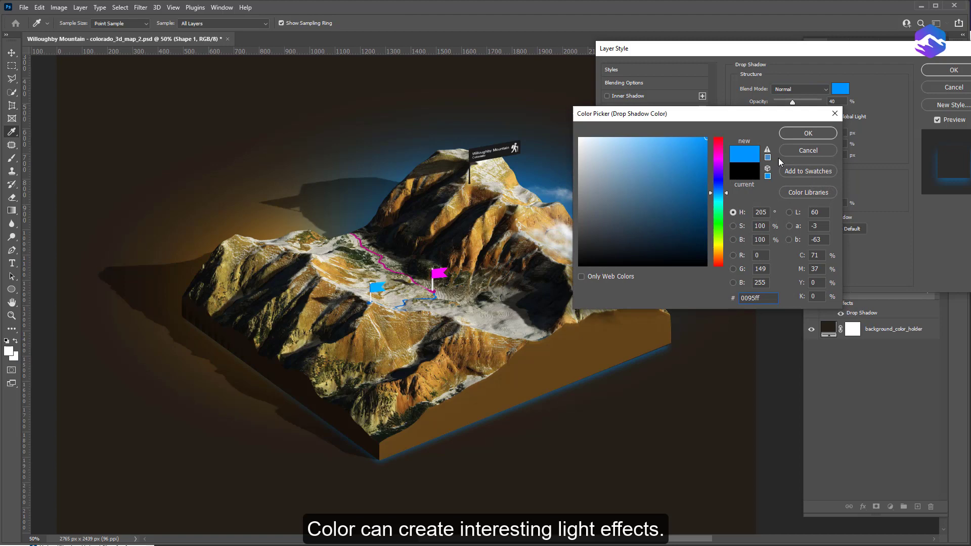
left_click(808, 133)
left_click_drag(780, 157, 787, 156)
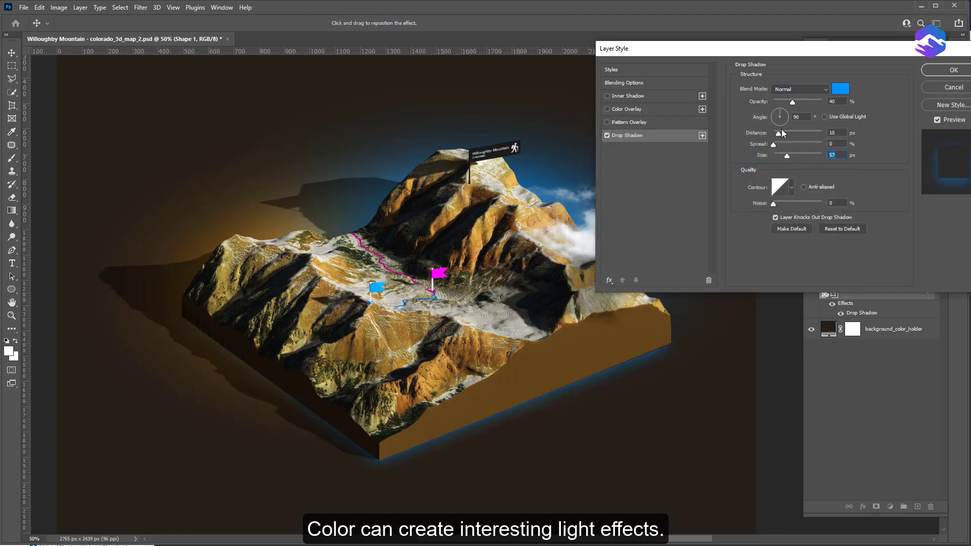
Recolor the base shape's drop shadow to orange ff9e00 and set 23% opacity, 1 px distance and 27 px size.
left_click(841, 89)
left_click(718, 253)
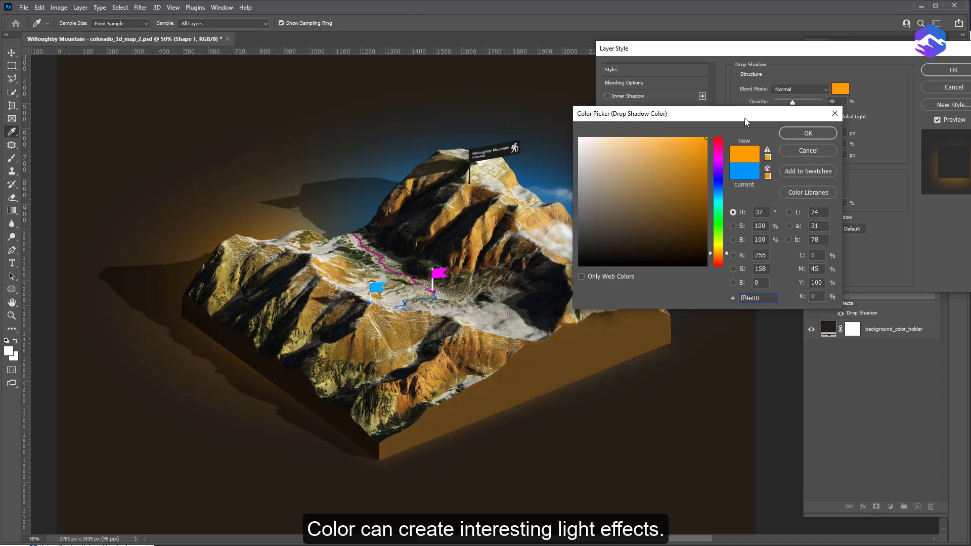
left_click(797, 134)
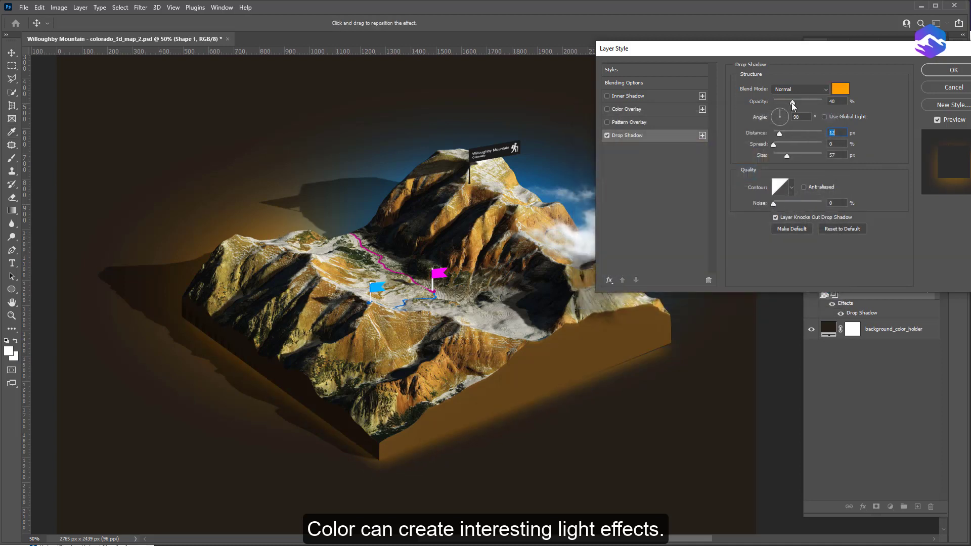
left_click_drag(792, 102, 811, 104)
mouse_move(781, 132)
left_mouse_down()
mouse_move(804, 135)
mouse_move(779, 135)
mouse_move(782, 156)
mouse_move(775, 138)
left_mouse_up()
left_click_drag(785, 109, 786, 114)
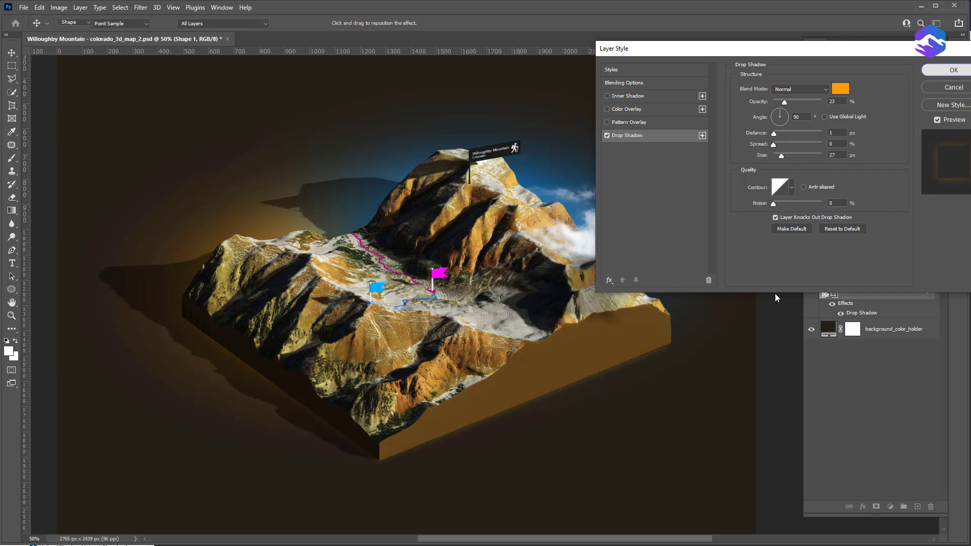
left_click(954, 70)
Deselect the base shape's path and collapse the layer list to view the whole map.
left_click(12, 276)
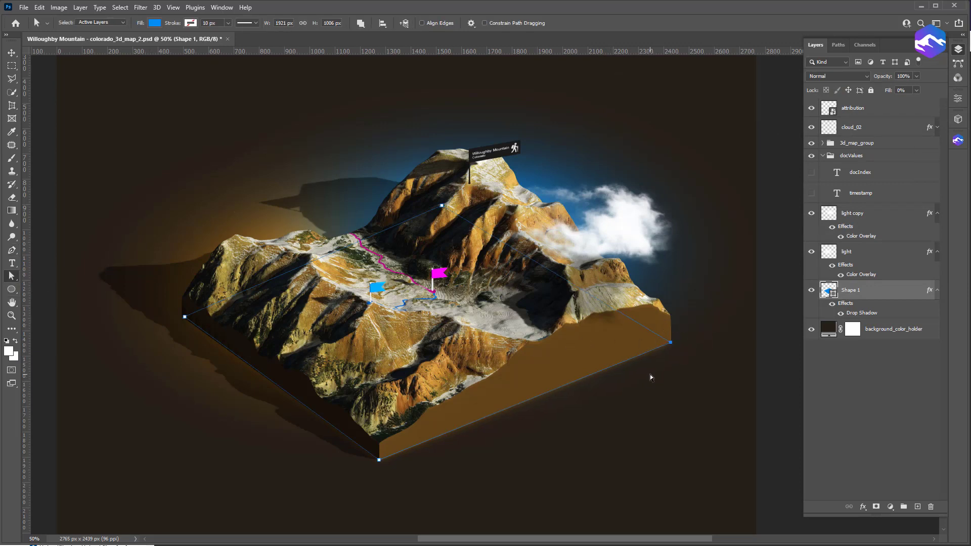
left_click(679, 404)
left_click(958, 49)
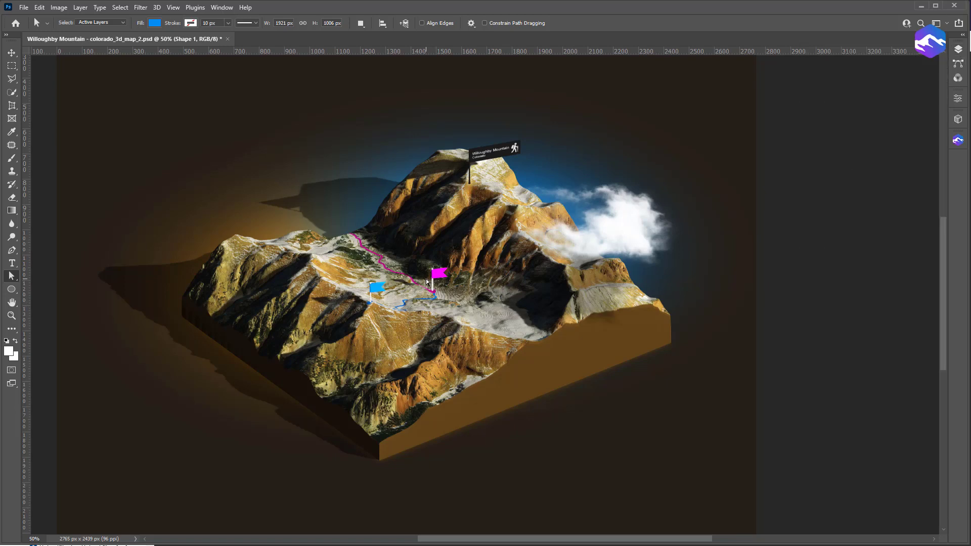
left_click_drag(427, 280, 492, 286)
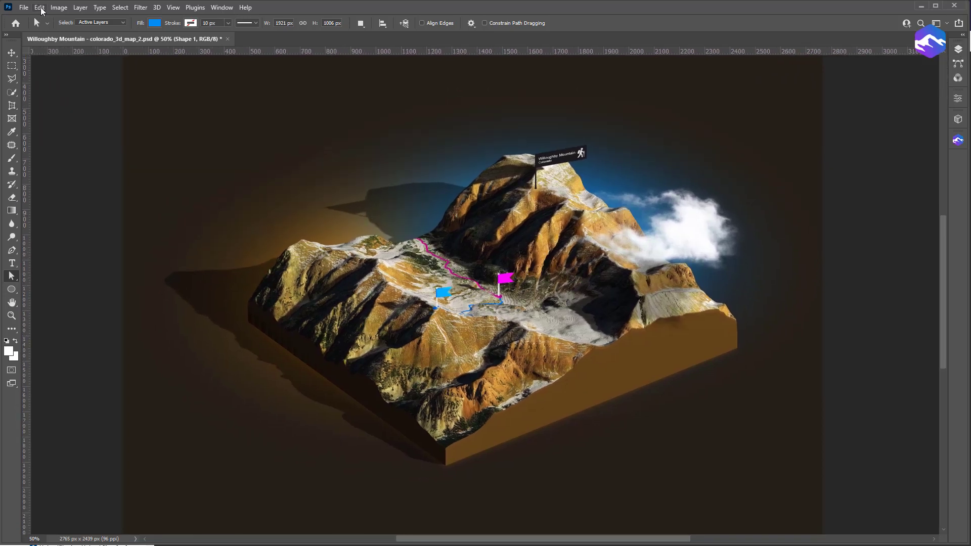
Widen the canvas to 3100 pixels and return to the Move tool.
left_click(58, 7)
left_click(81, 93)
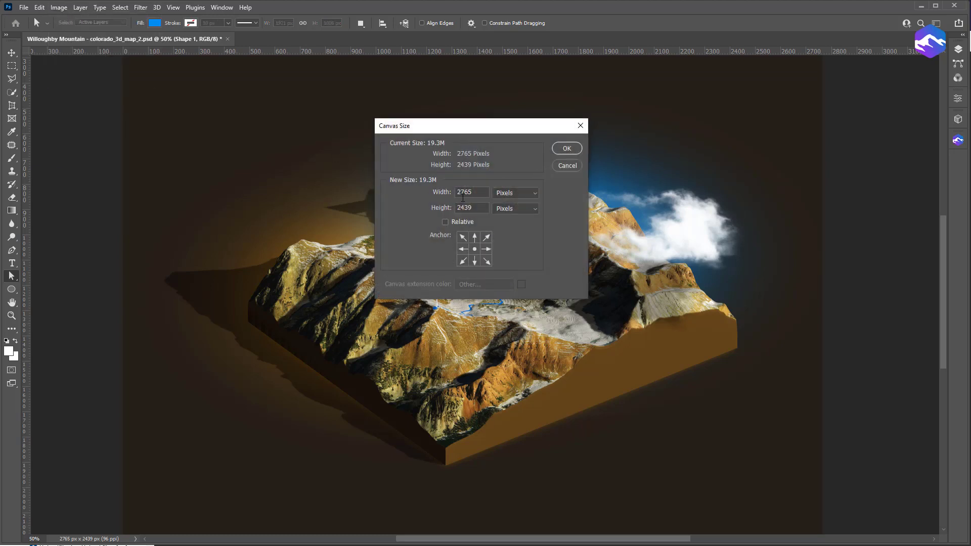
double_click(478, 191)
type("3100")
left_click(569, 150)
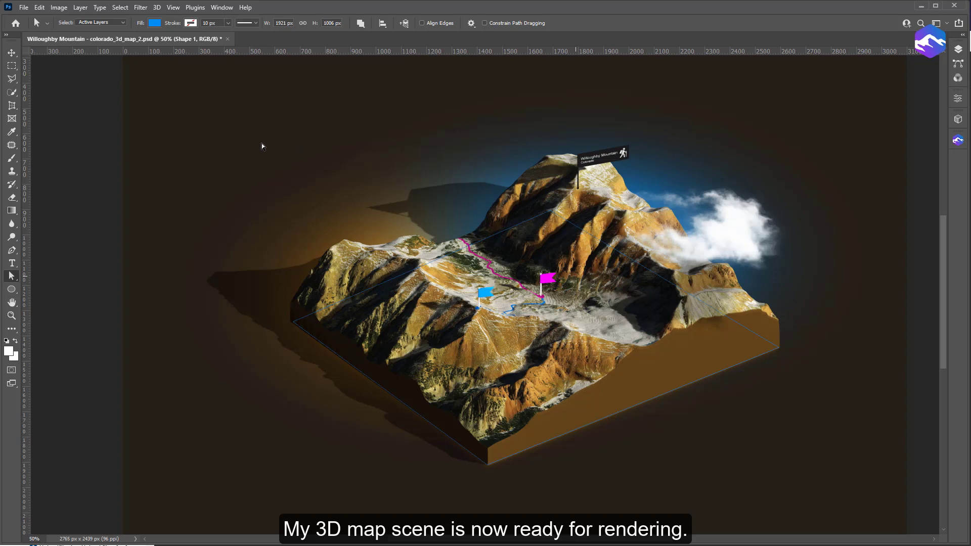
key("v")
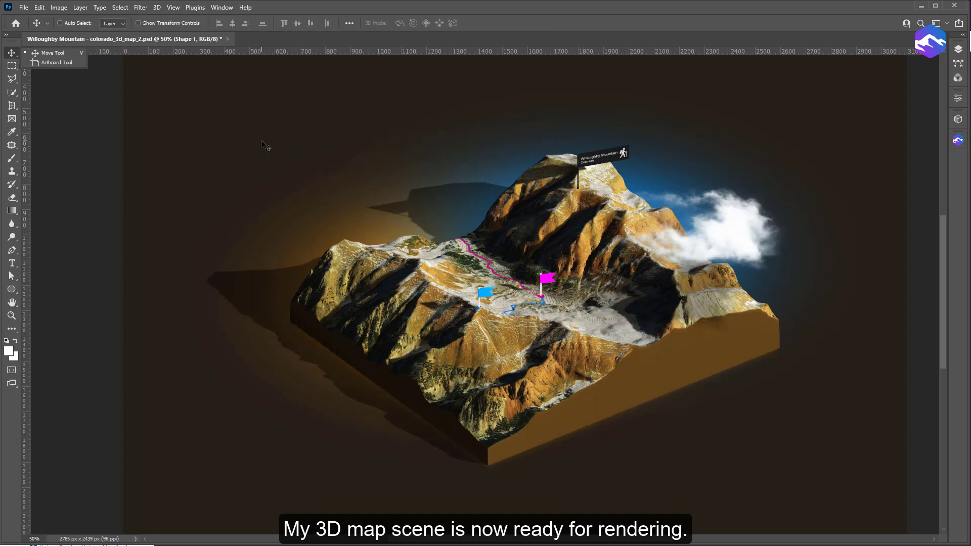
scroll(445, 233, "right", 3, "ctrl")
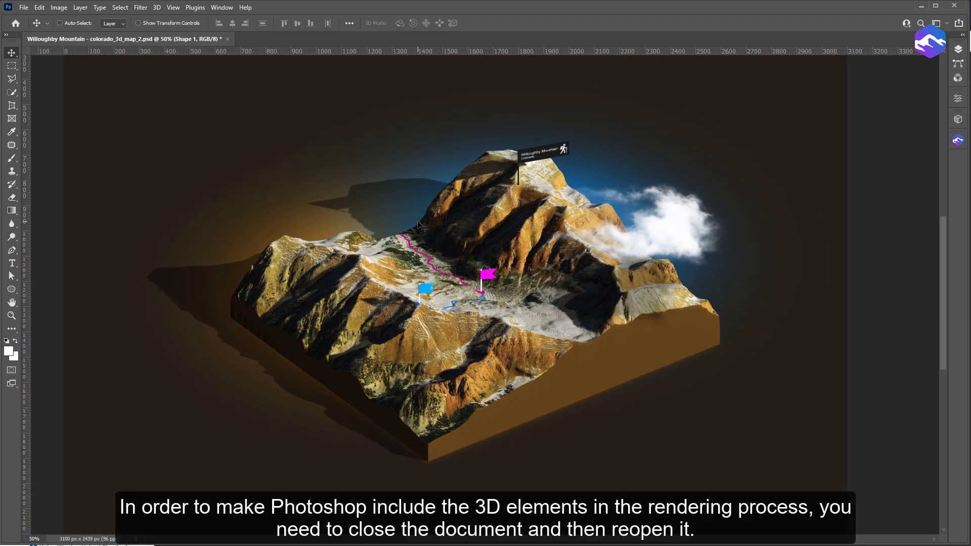
Save and close the Willoughby Mountain map document and reopen it so its 3D elements are included in rendering.
left_click(227, 40)
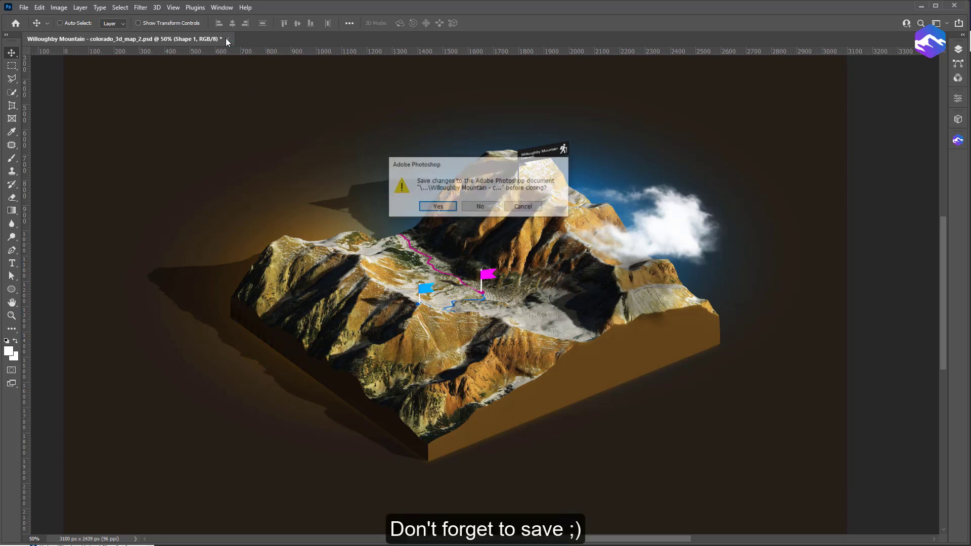
left_click(434, 207)
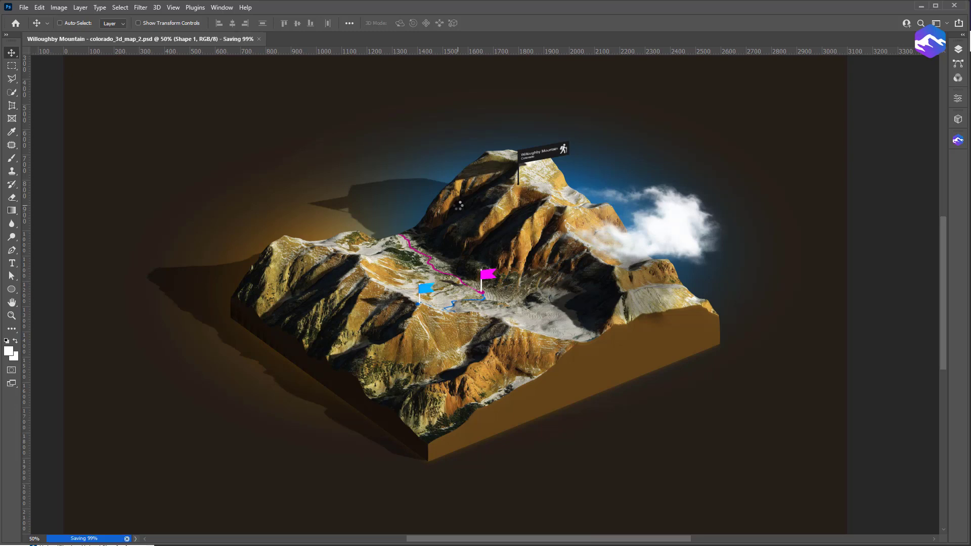
key("ctrl+w")
left_click(23, 7)
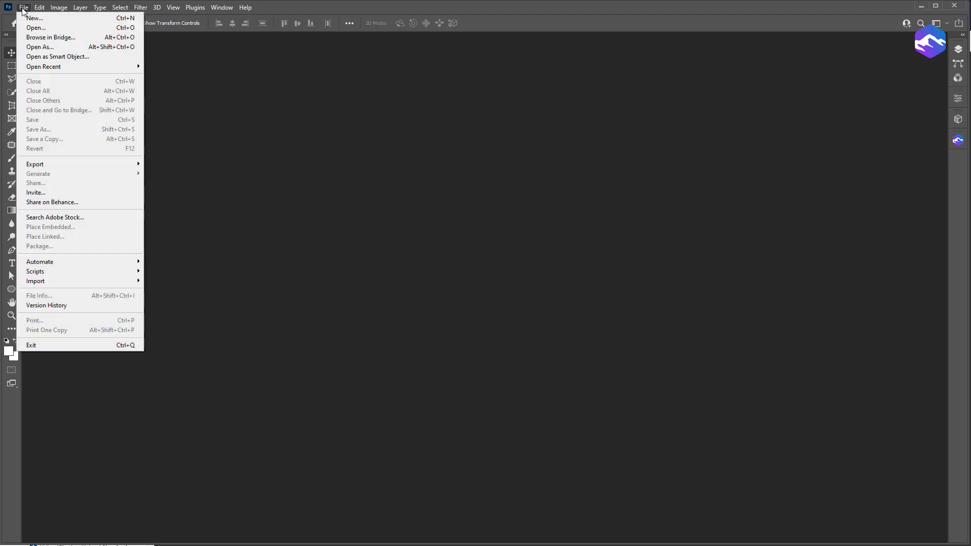
left_click(33, 28)
double_click(35, 87)
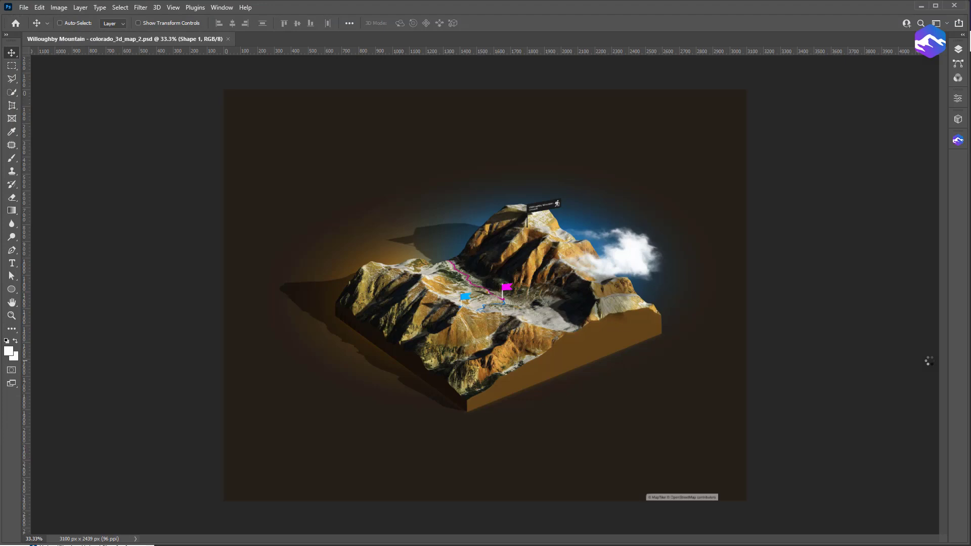
Activate the 3D tools for the map scene and set the infinite light's shadow softness to 18%.
left_click(11, 315)
scroll(517, 256, "up", 3, "alt")
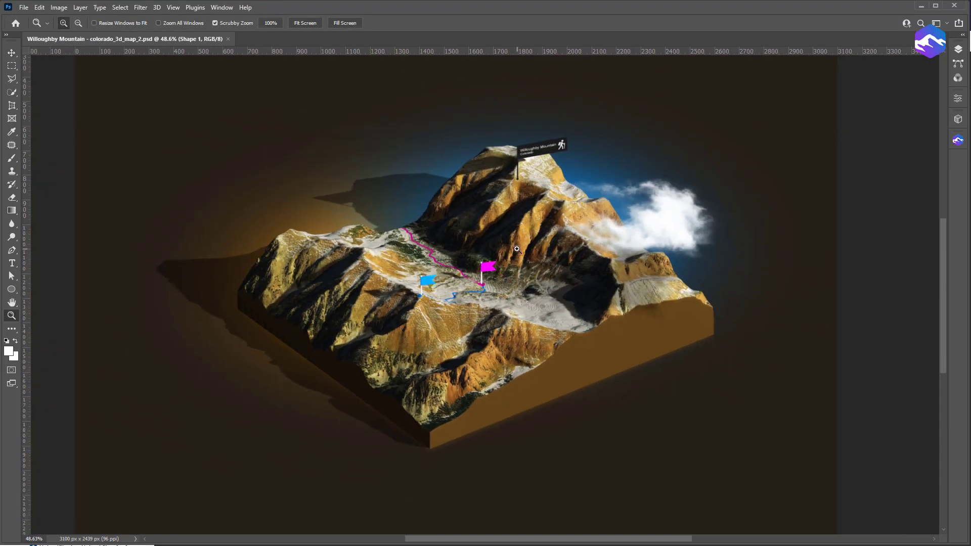
key("v")
left_click(960, 143)
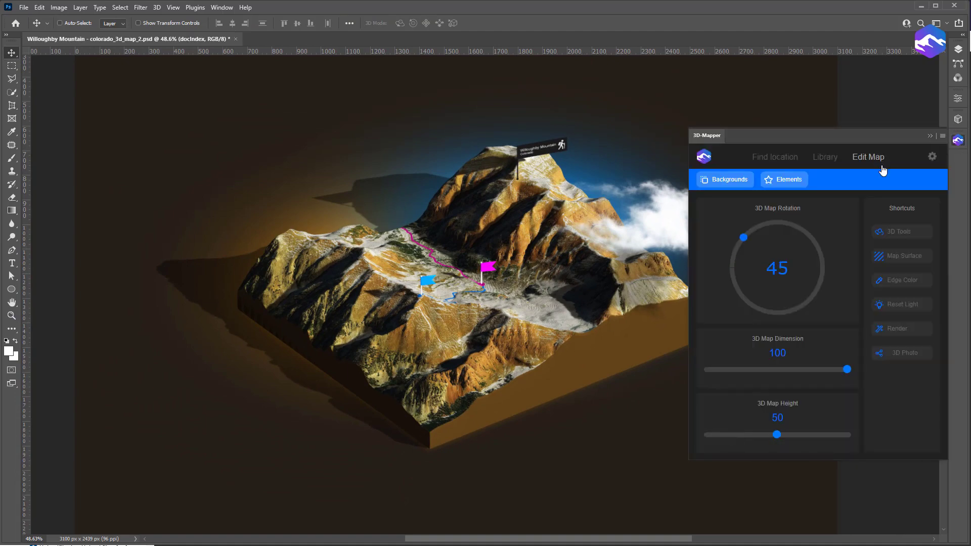
left_click(897, 233)
left_click(958, 140)
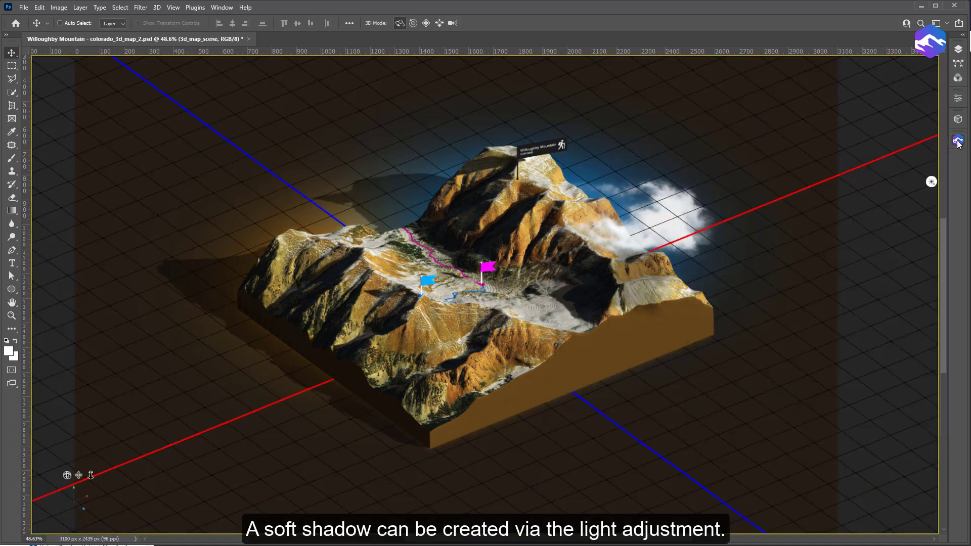
left_click(931, 182)
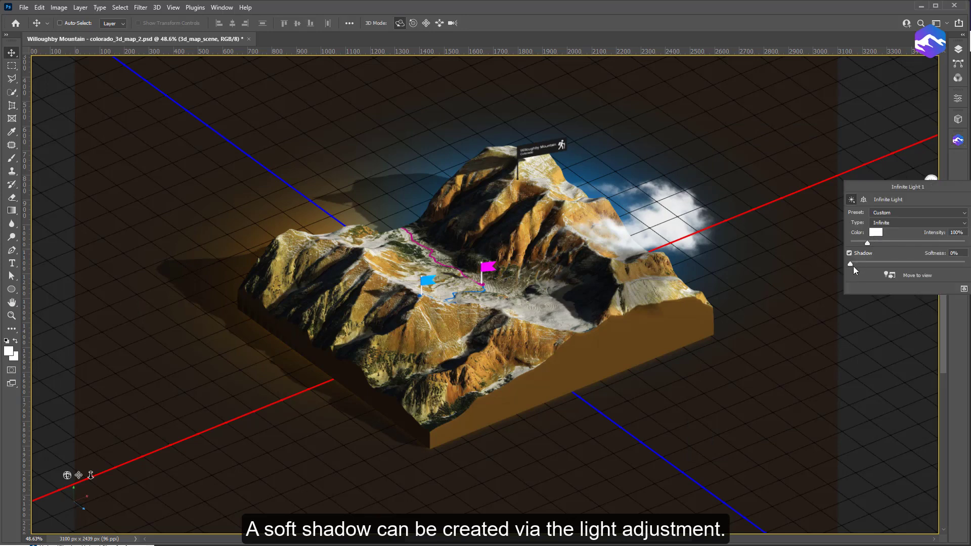
left_click_drag(851, 264, 872, 265)
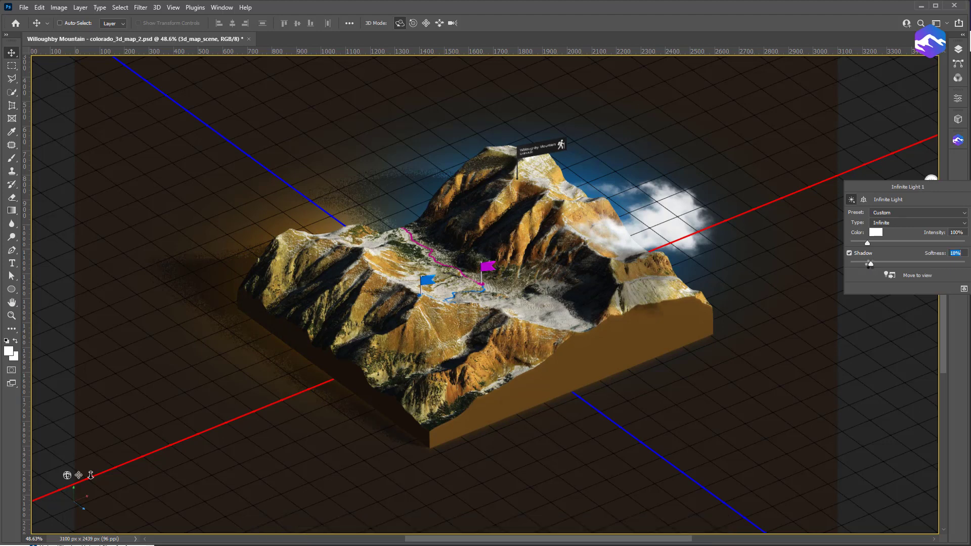
Select a rectangular area around the whole map and its shadow as the rendering area and render the 3D map.
key("m")
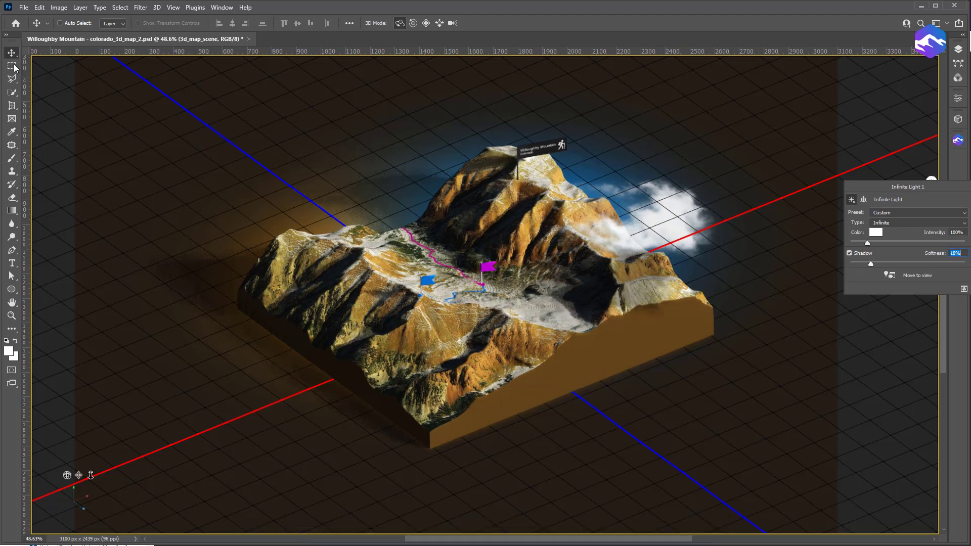
left_click_drag(758, 100, 64, 483)
left_click(959, 140)
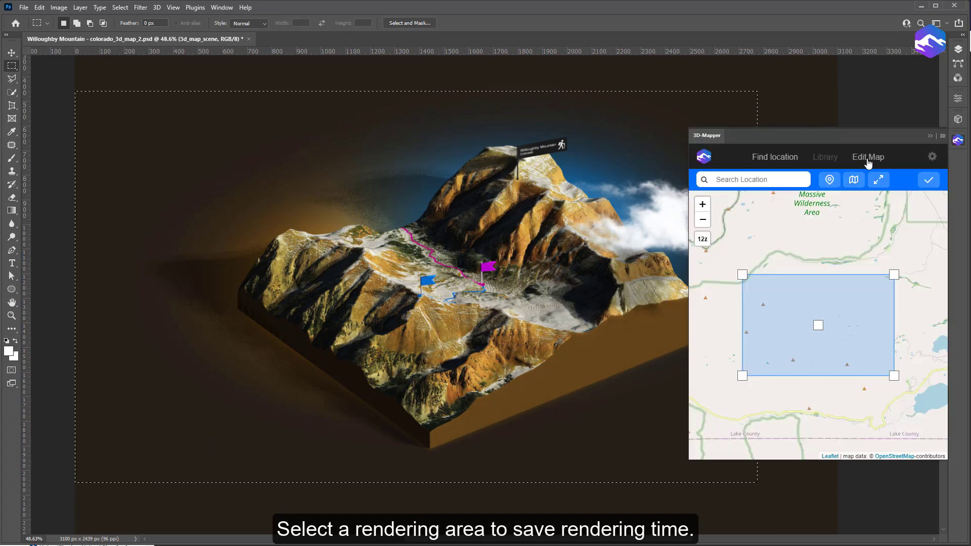
left_click(868, 157)
left_click(897, 331)
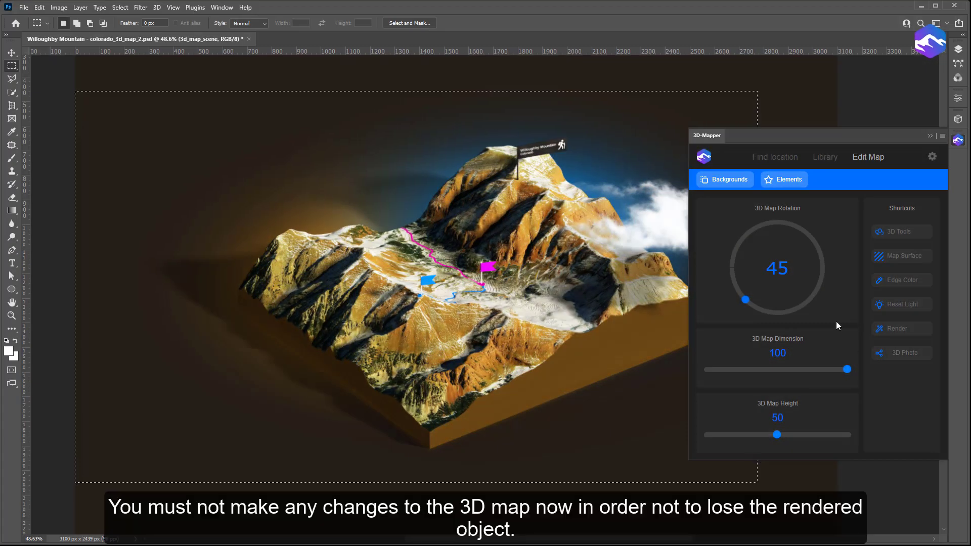
left_click(959, 143)
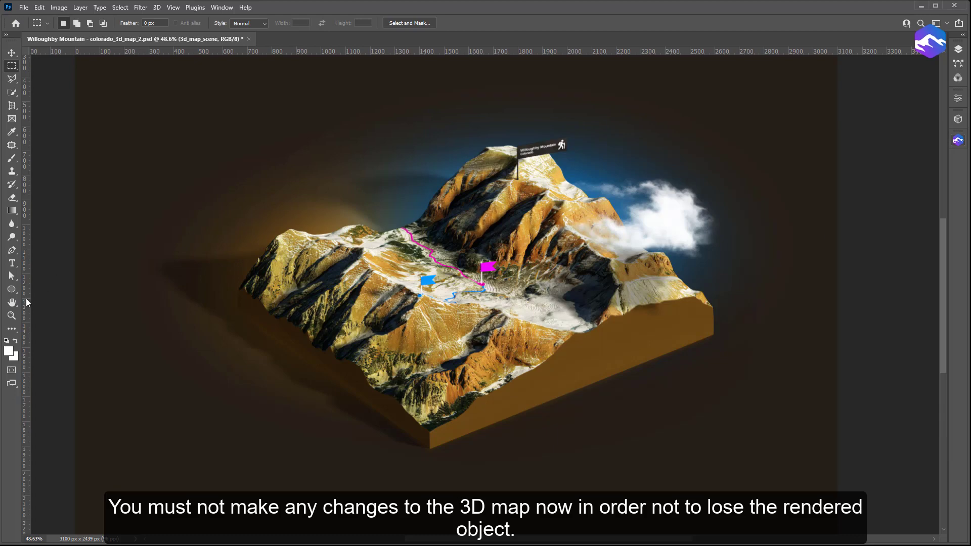
Recolor the background_color_holder fill layer to dark brown 1b140b.
double_click(11, 315)
left_click_drag(473, 315, 603, 274)
scroll(618, 230, "down", 5, "alt")
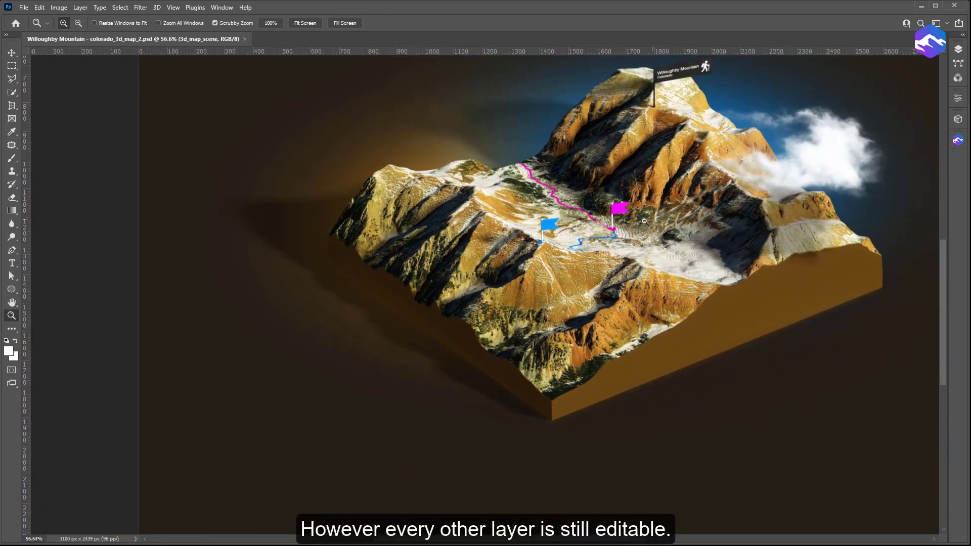
left_click_drag(693, 170, 713, 170)
left_click(958, 49)
double_click(829, 360)
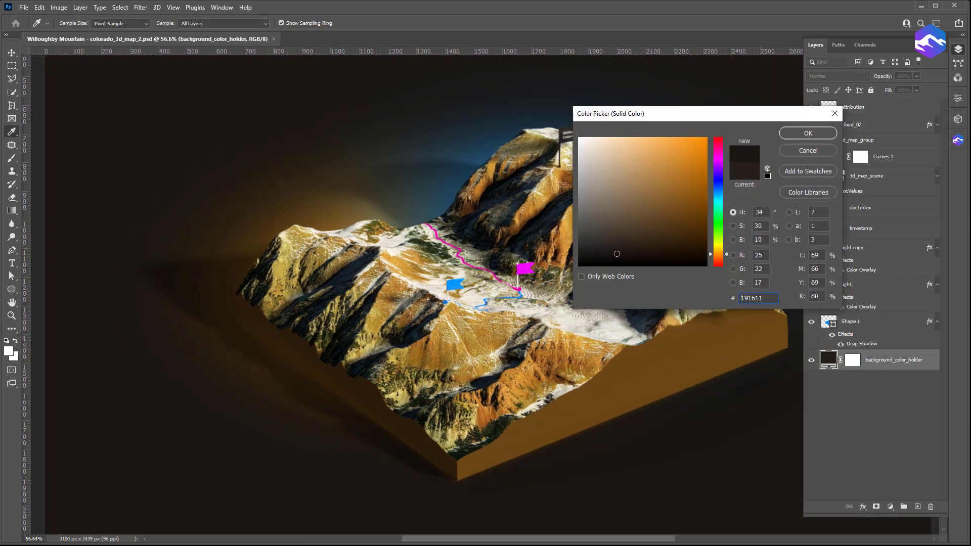
mouse_move(617, 254)
left_mouse_down()
mouse_move(604, 266)
mouse_move(680, 250)
mouse_move(654, 253)
left_mouse_up()
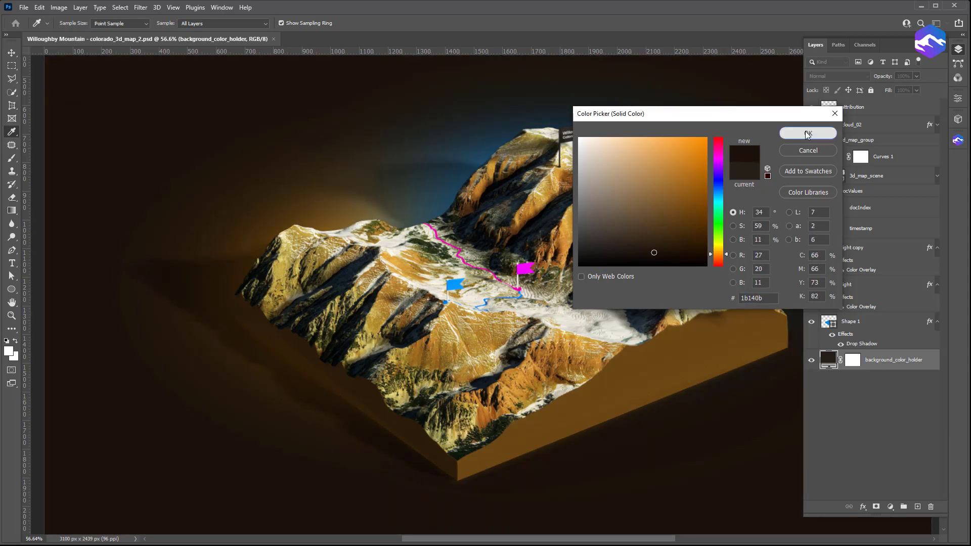
left_click(829, 133)
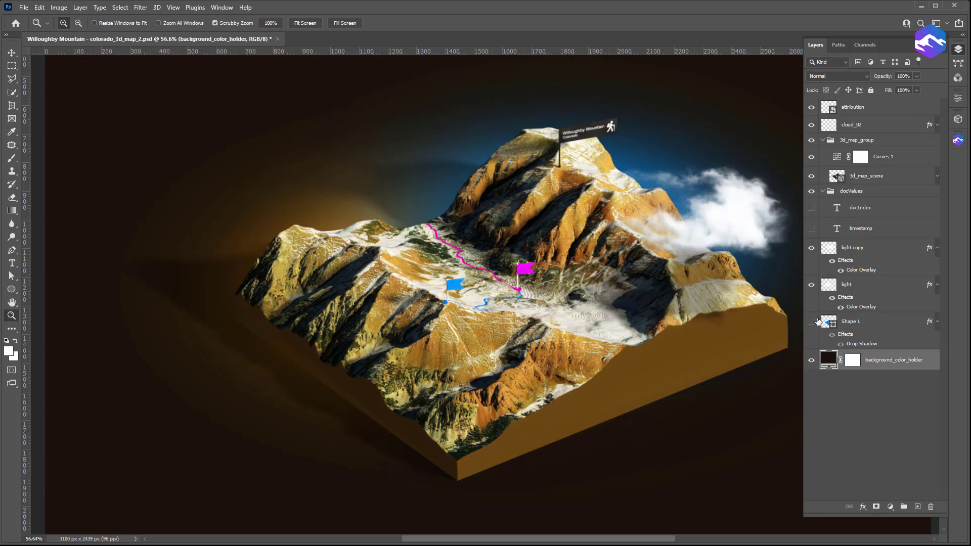
Hide the base shape's layer and turn off the rulers to view the finished map.
left_click(813, 322)
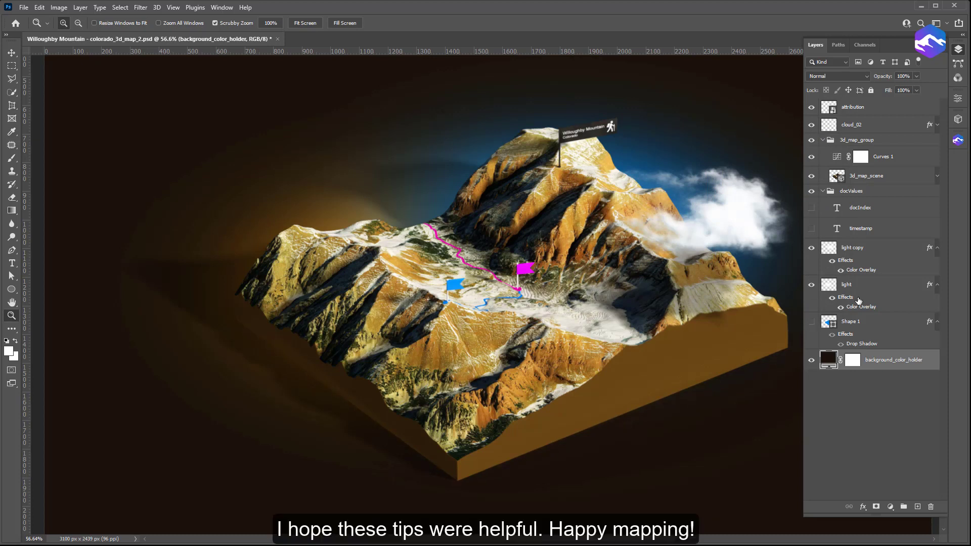
left_click(958, 50)
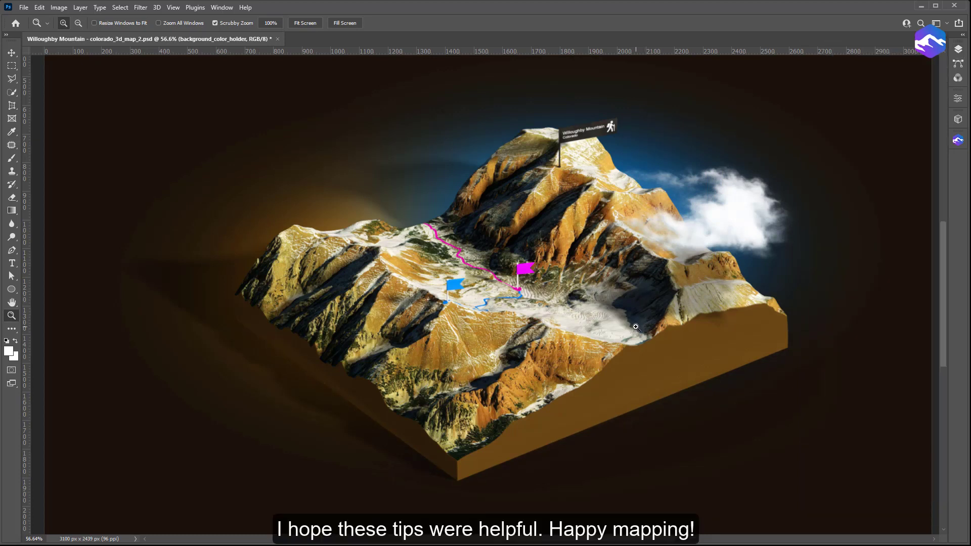
key("v")
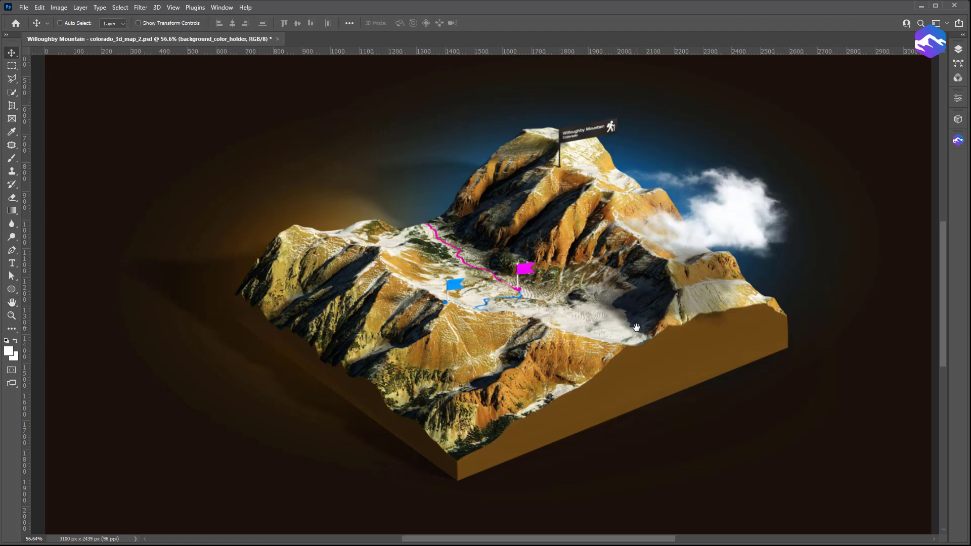
key("ctrl+r")
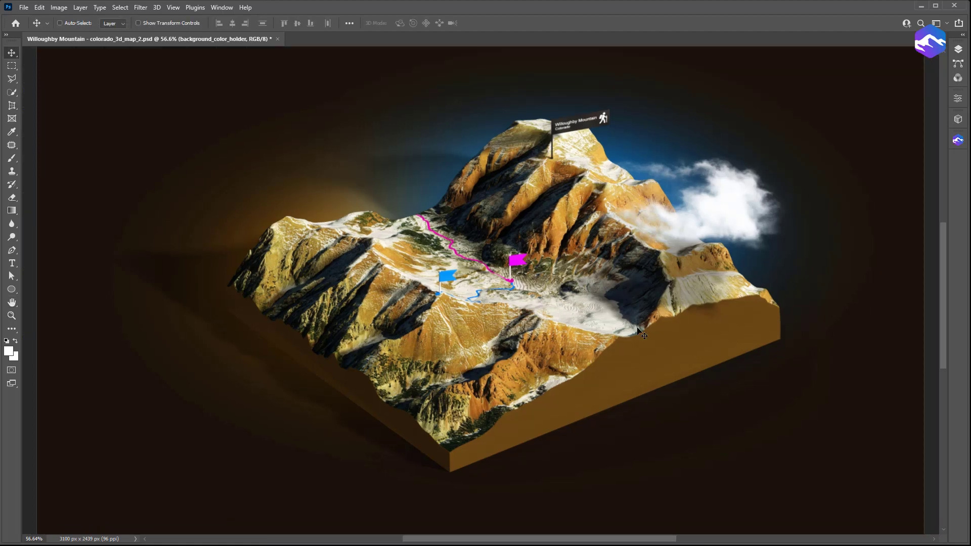